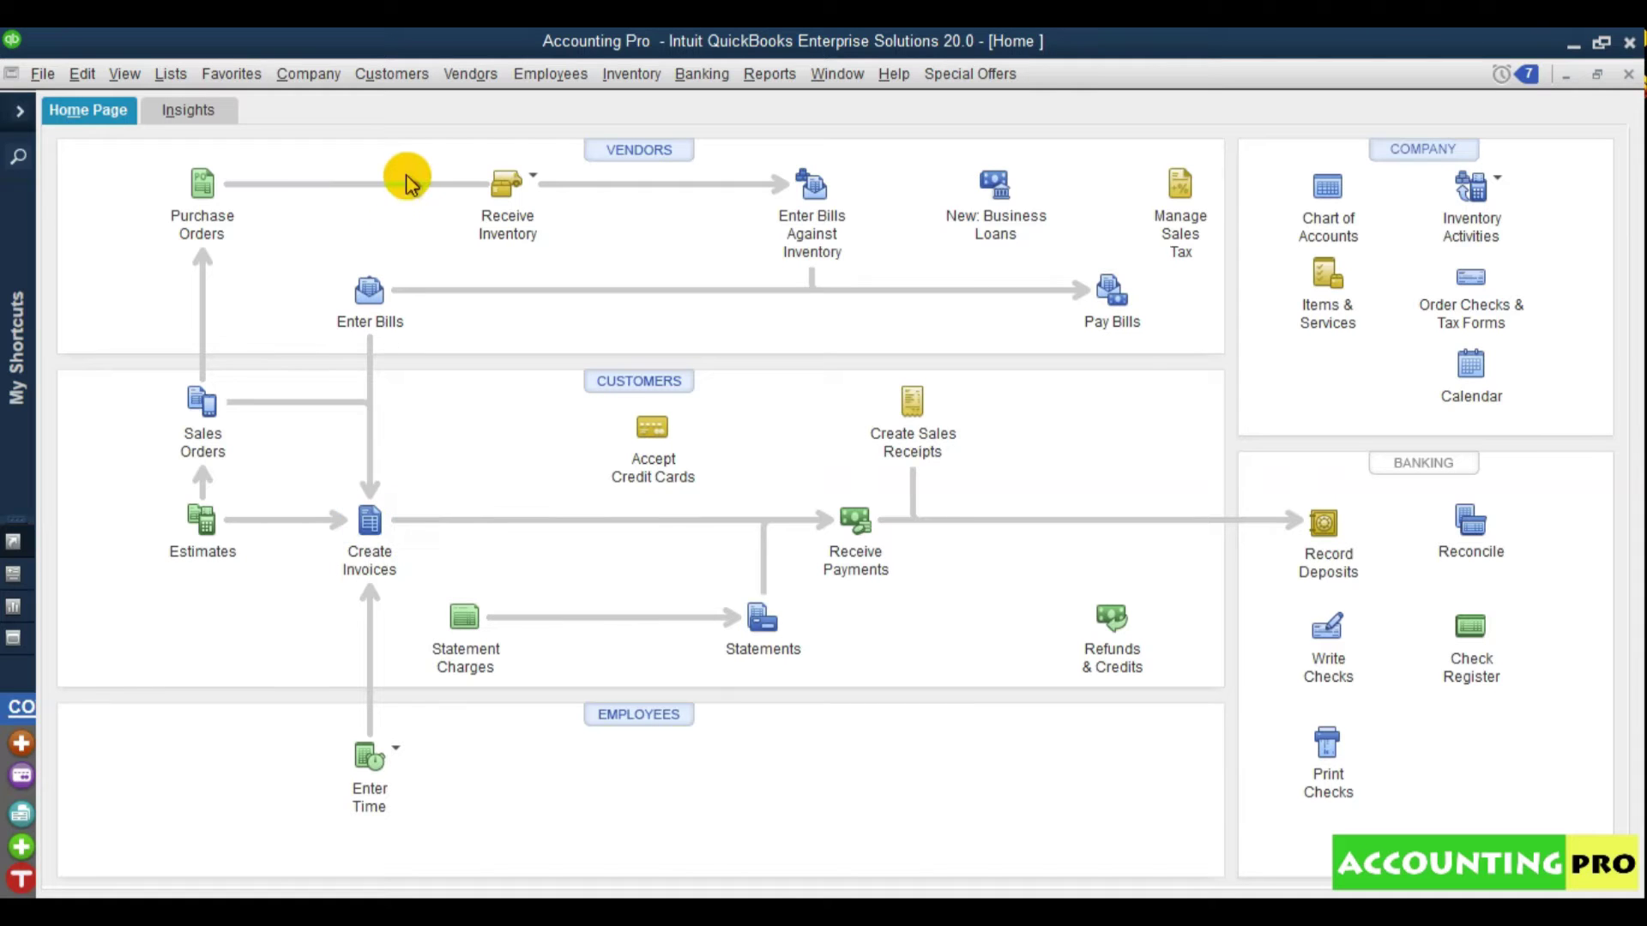
# Open a blank customer payment form for receiving payments and dismiss the business funding banner
pyautogui.click(396, 77)
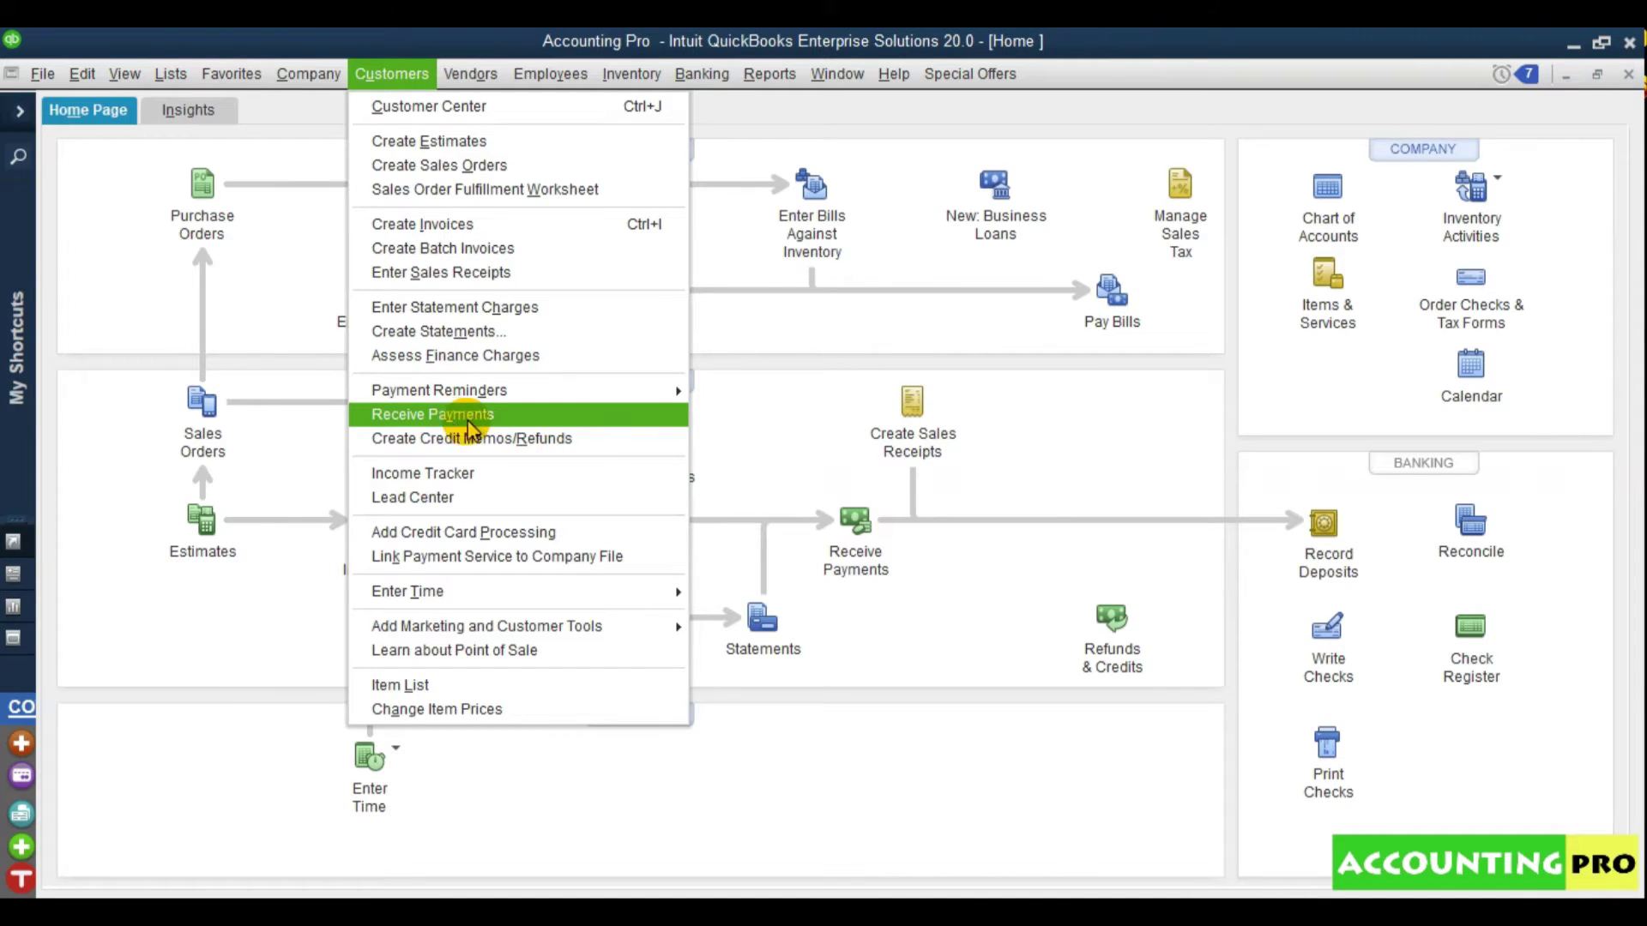
pyautogui.click(949, 600)
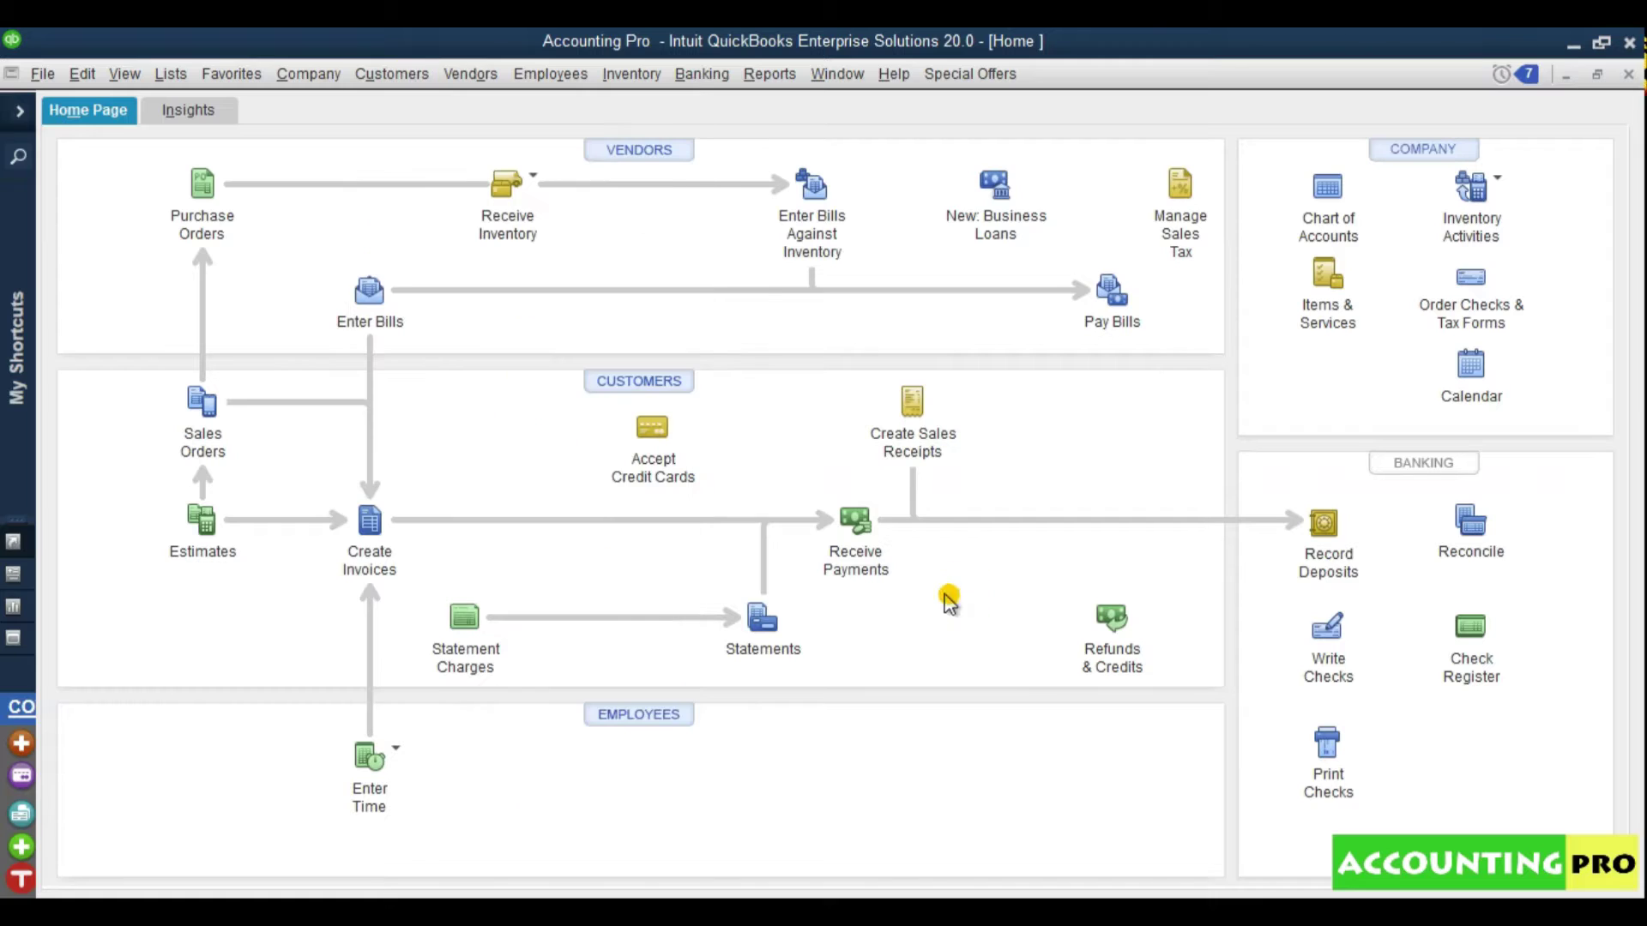
pyautogui.click(861, 538)
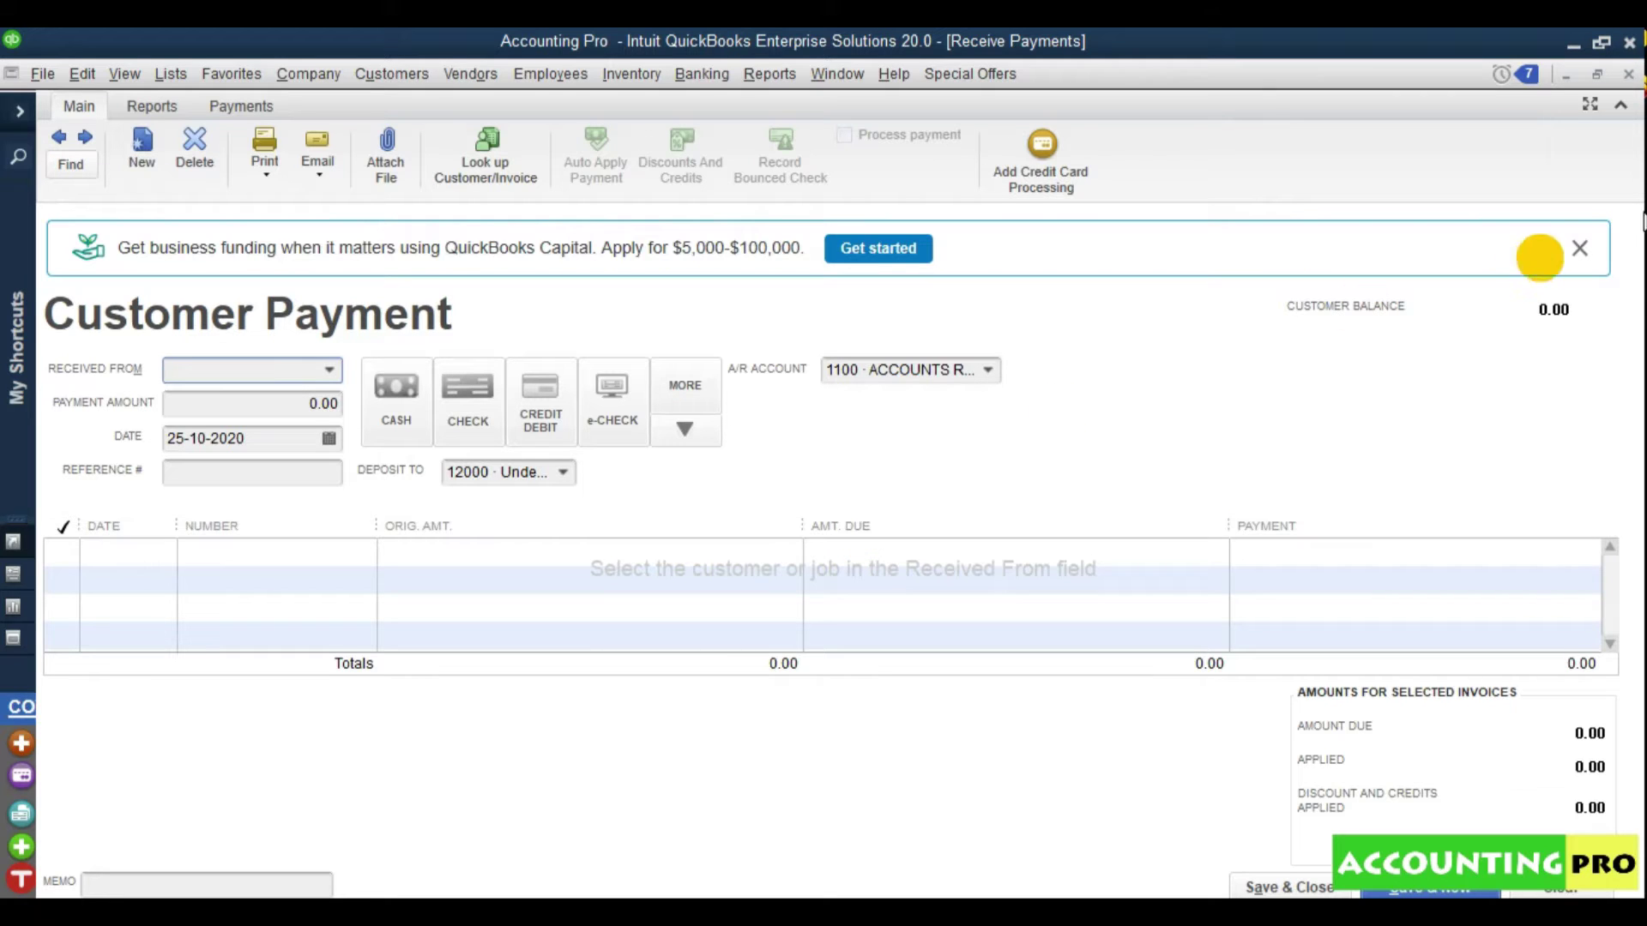
pyautogui.click(1581, 247)
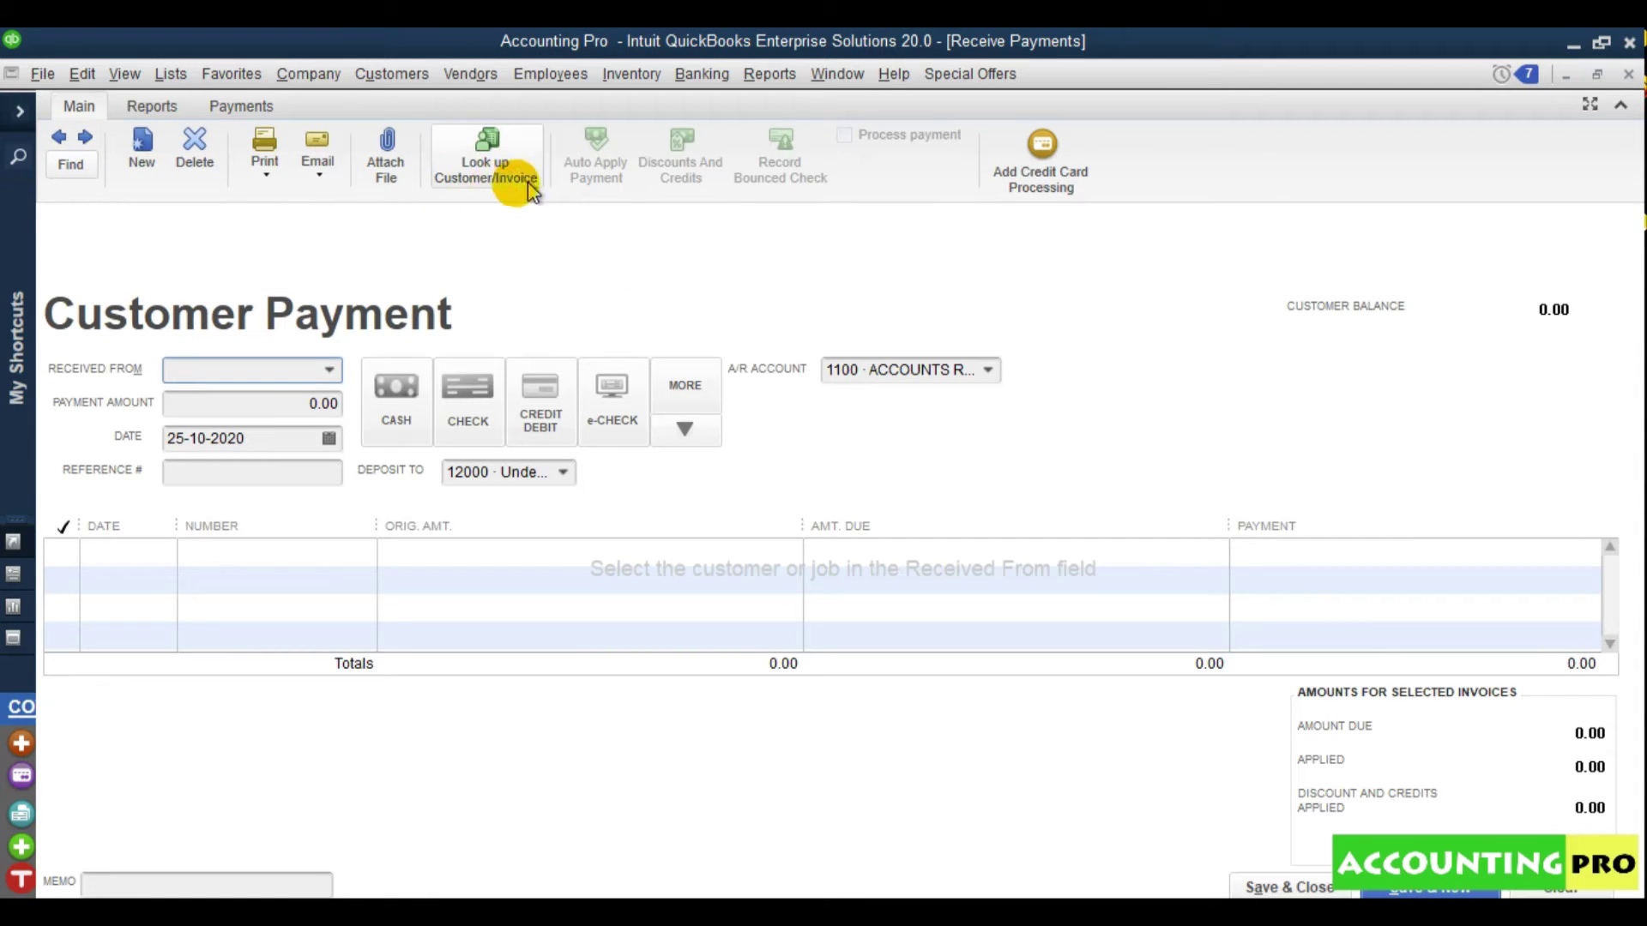
pyautogui.click(152, 105)
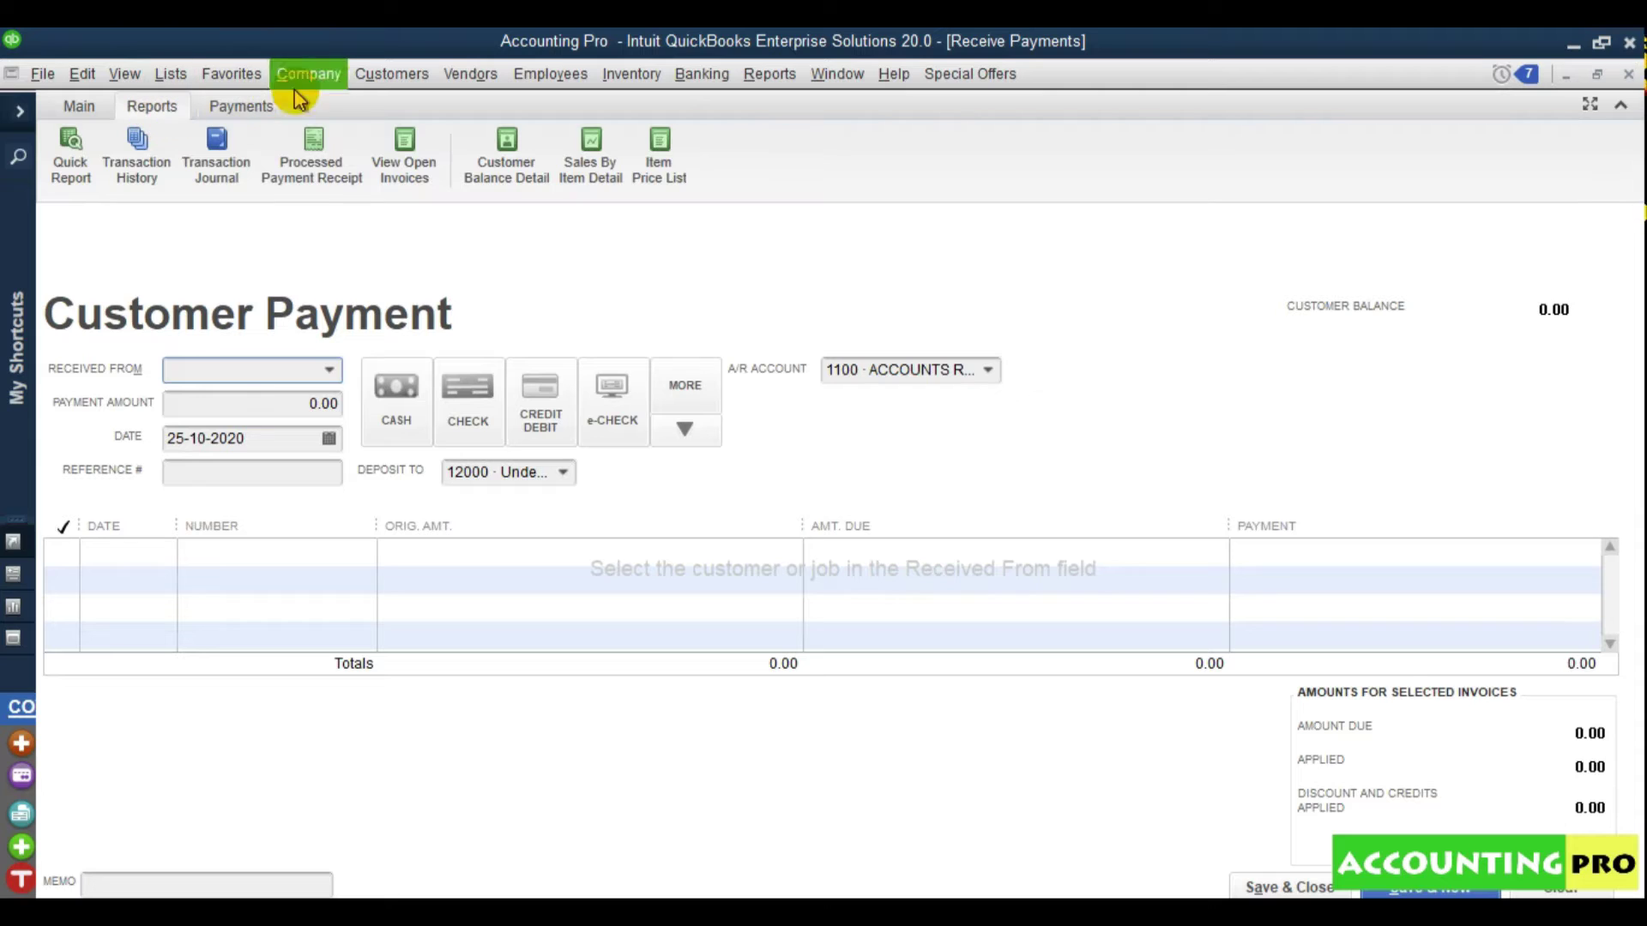
pyautogui.click(249, 106)
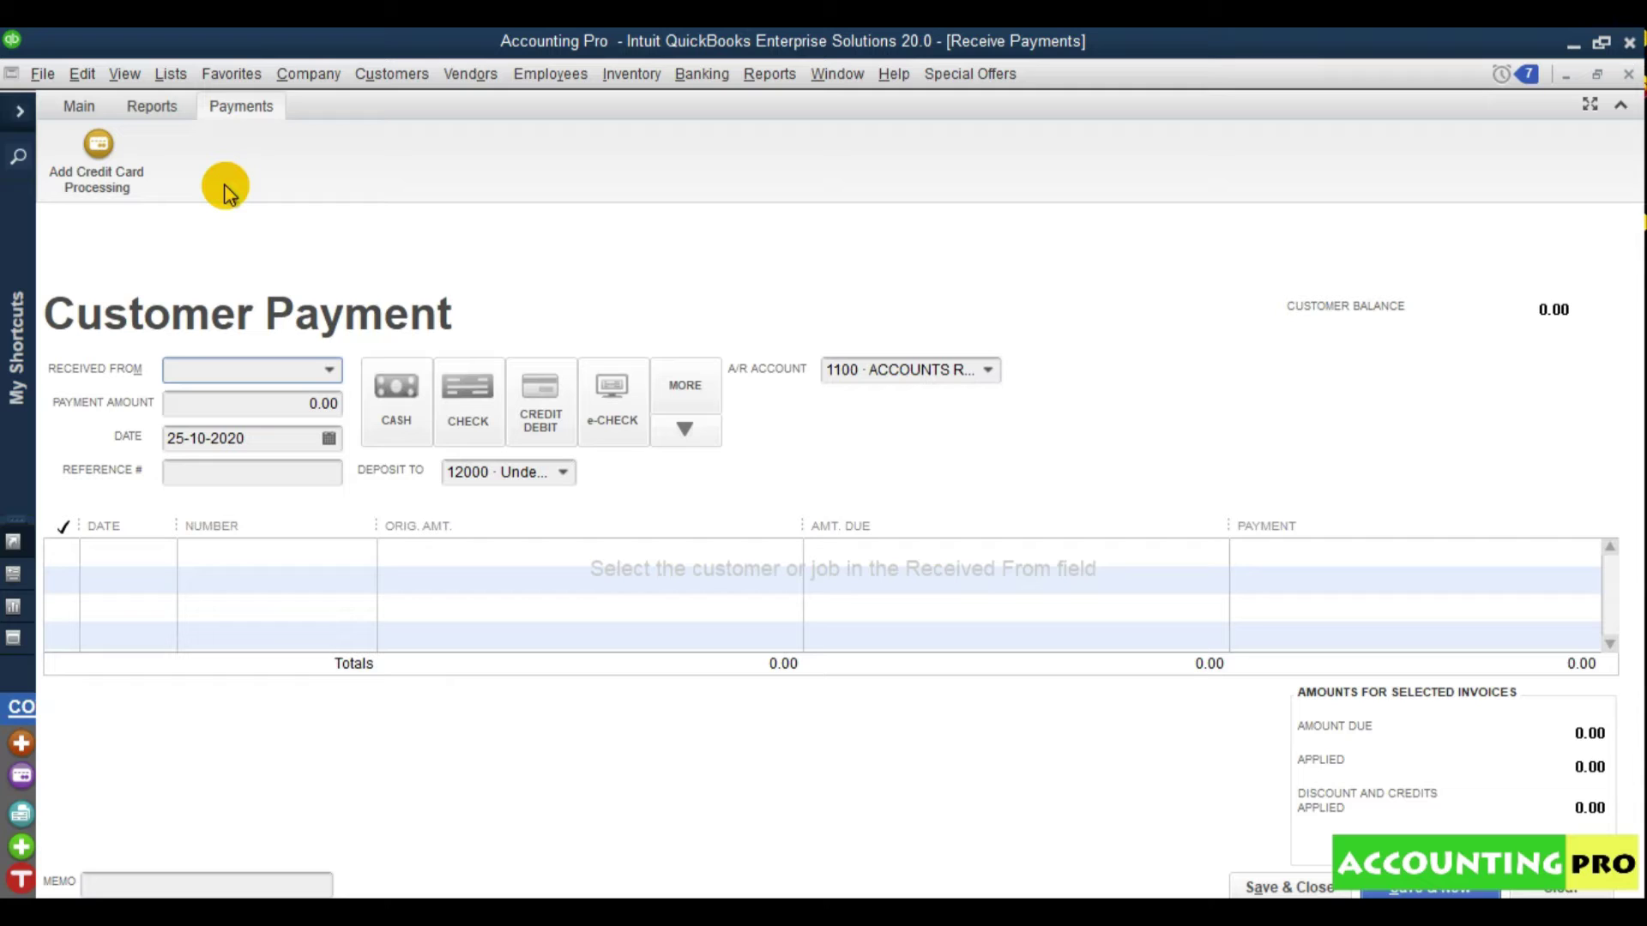
pyautogui.click(79, 107)
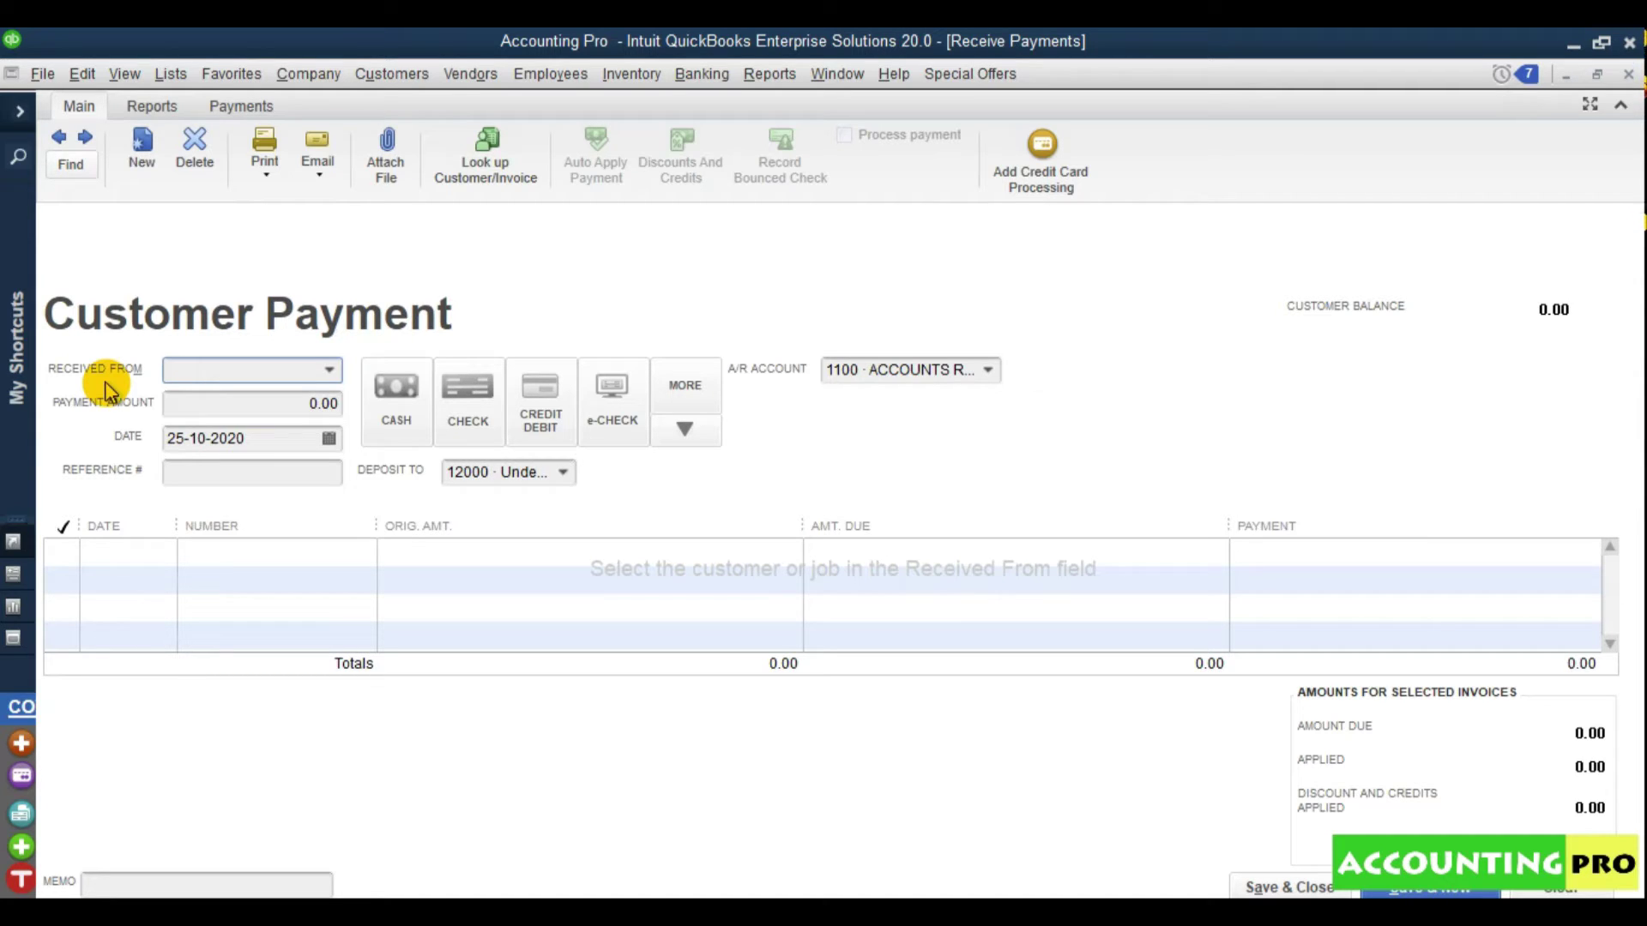
# Choose ABC Construction as the payer and set the payment amount to 15,000
pyautogui.click(329, 372)
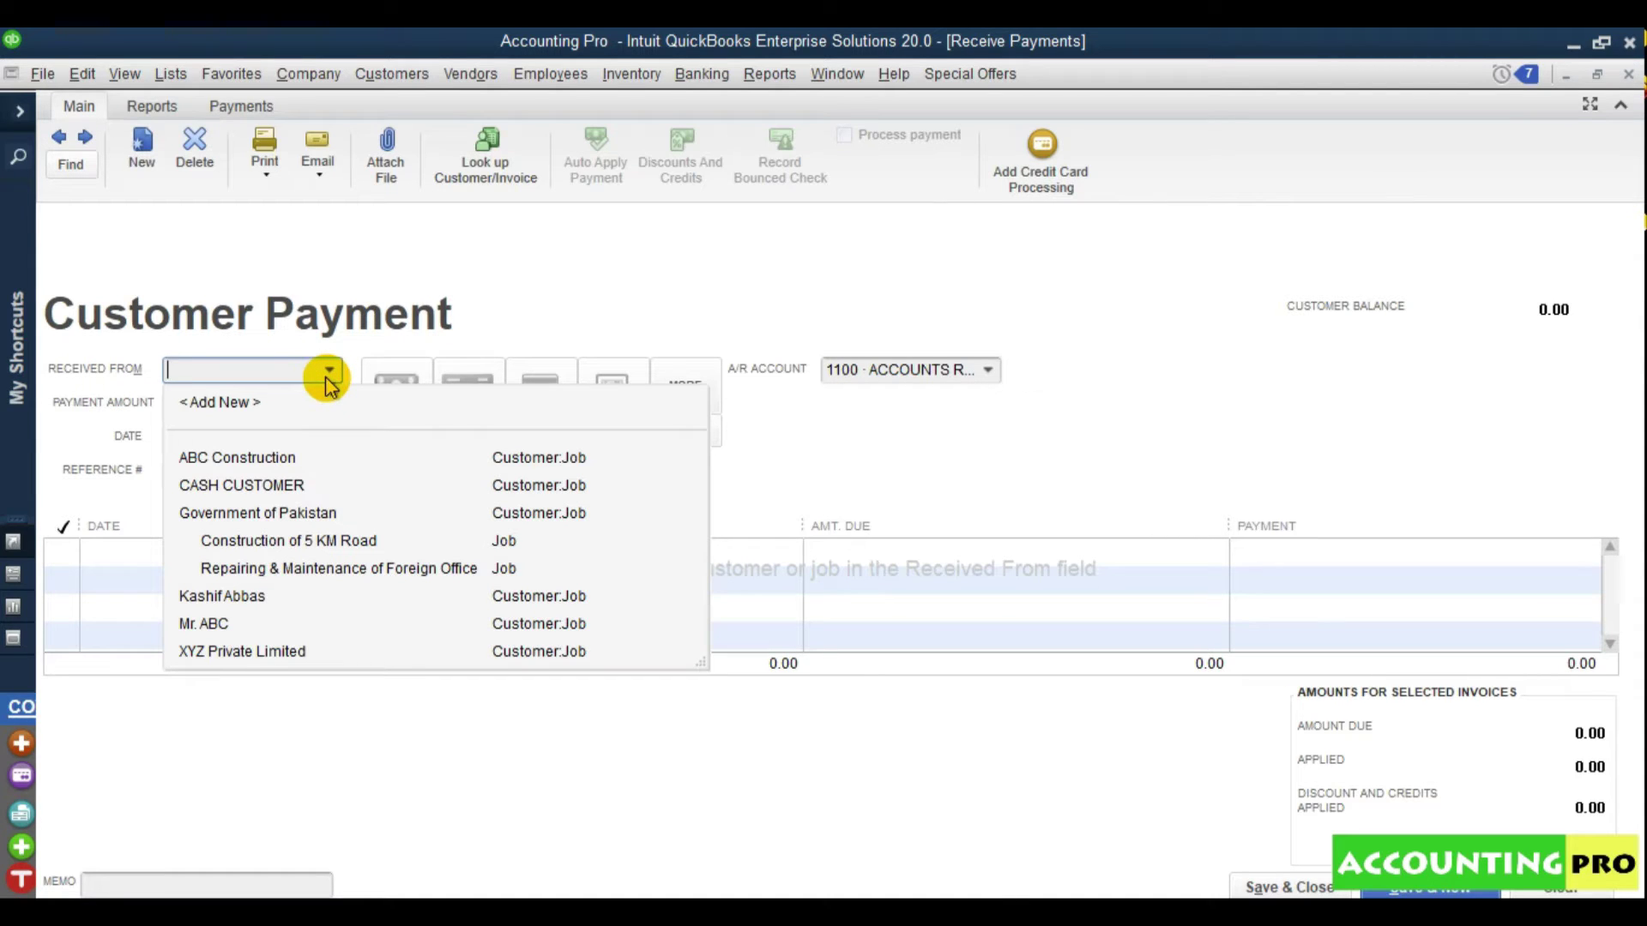
pyautogui.click(261, 465)
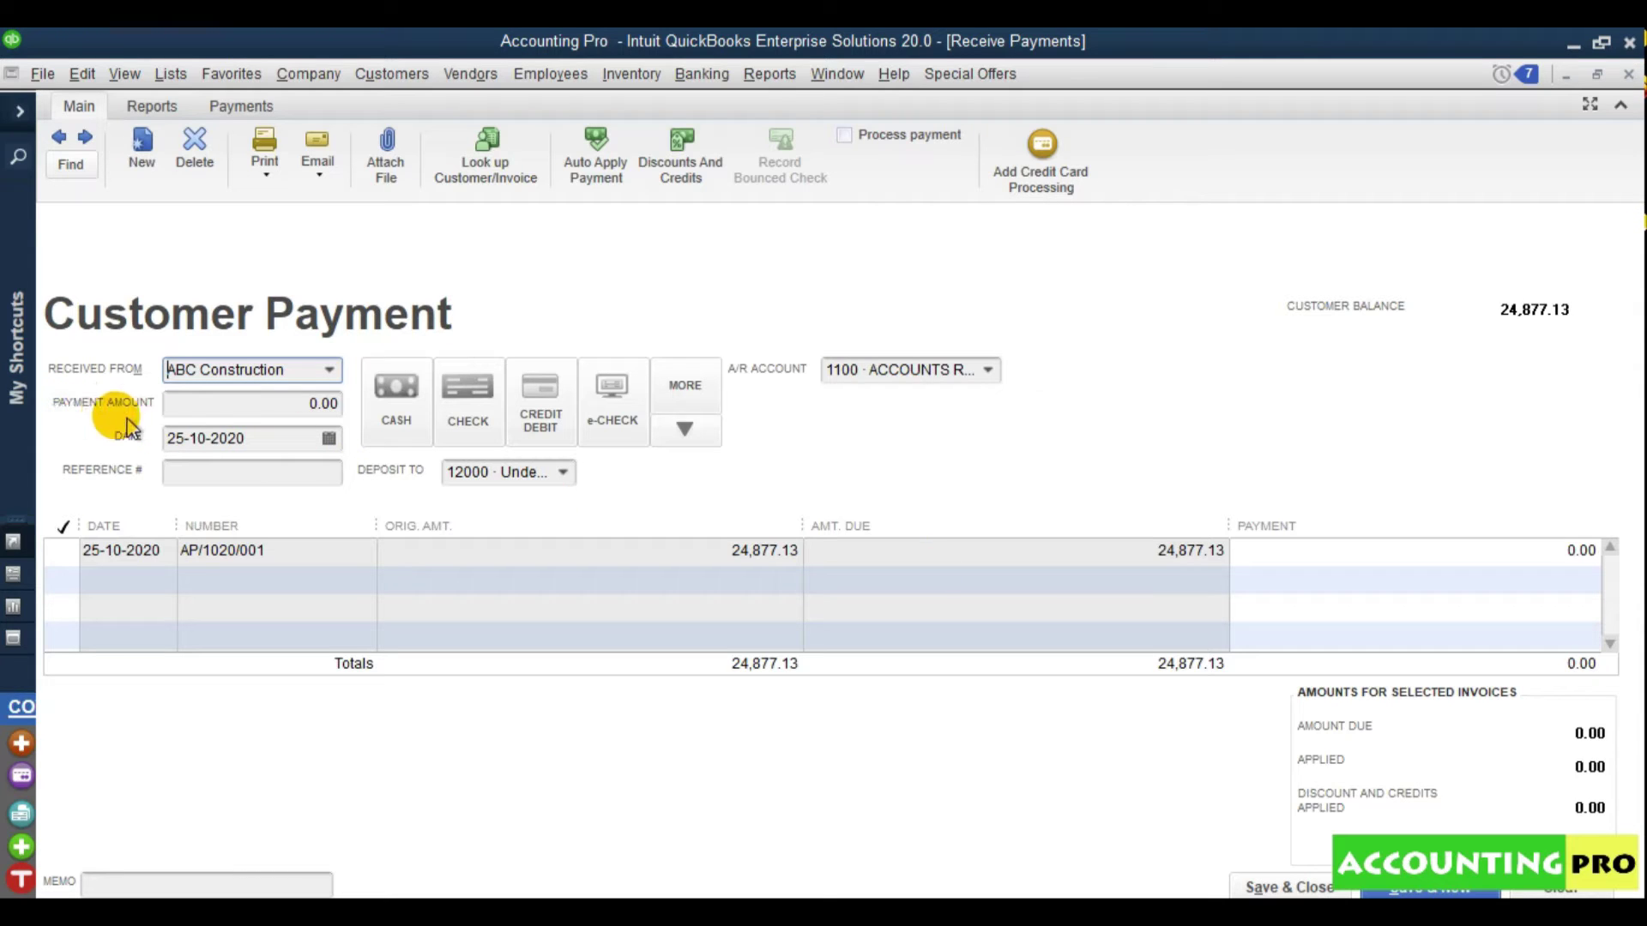
pyautogui.click(283, 404)
pyautogui.click(416, 416)
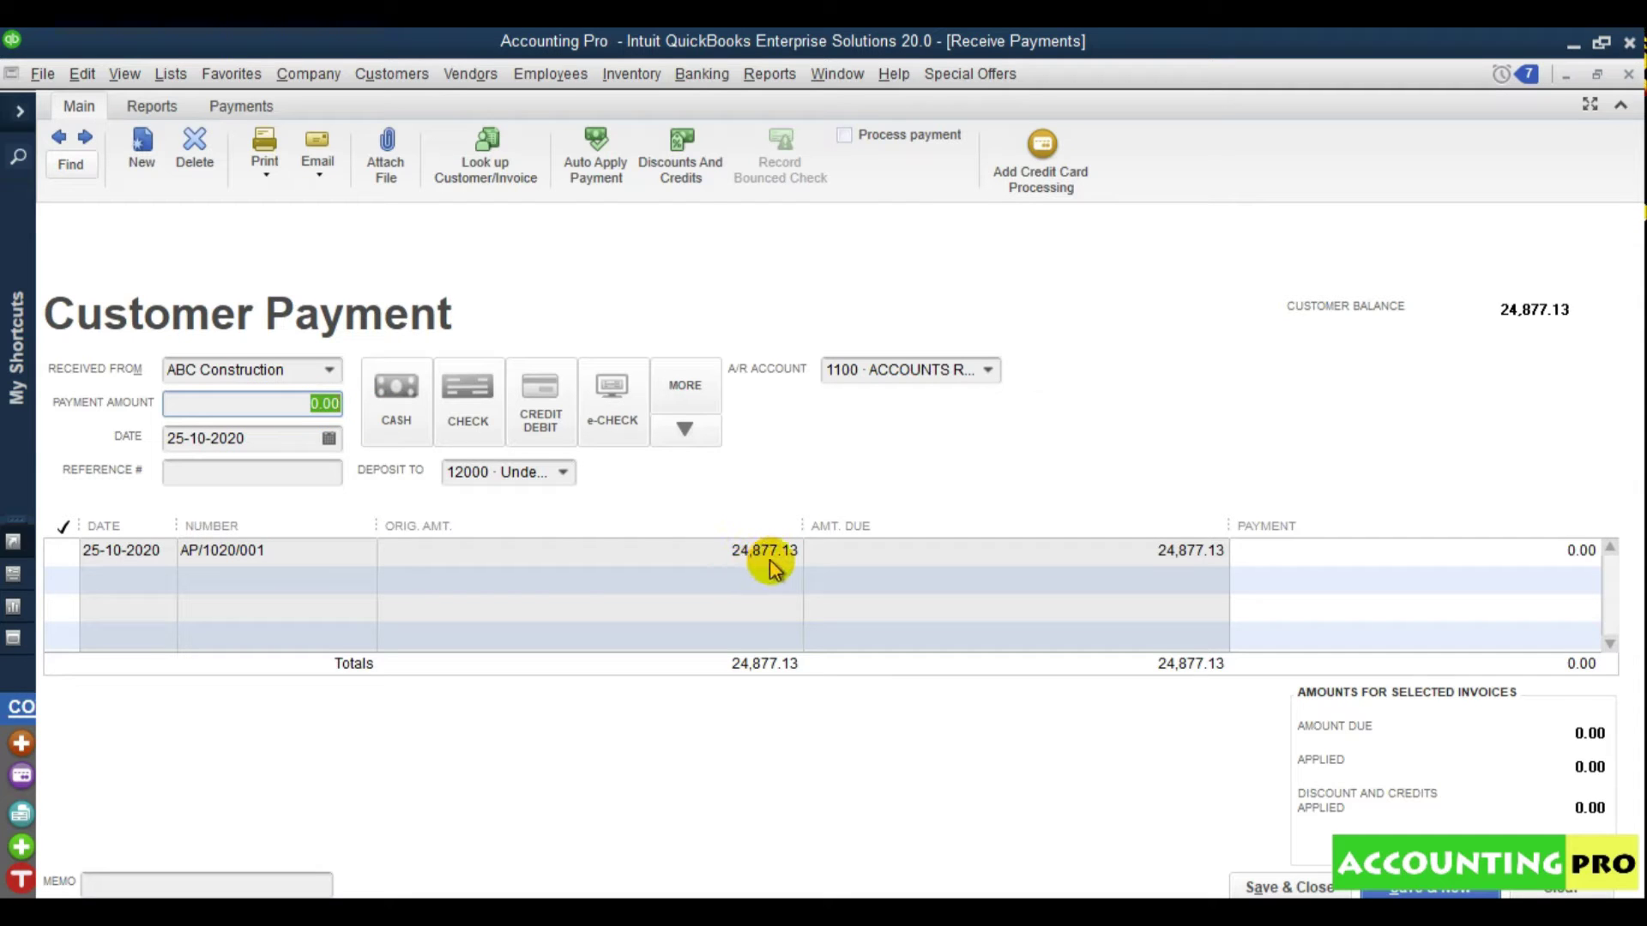
pyautogui.write('15000')
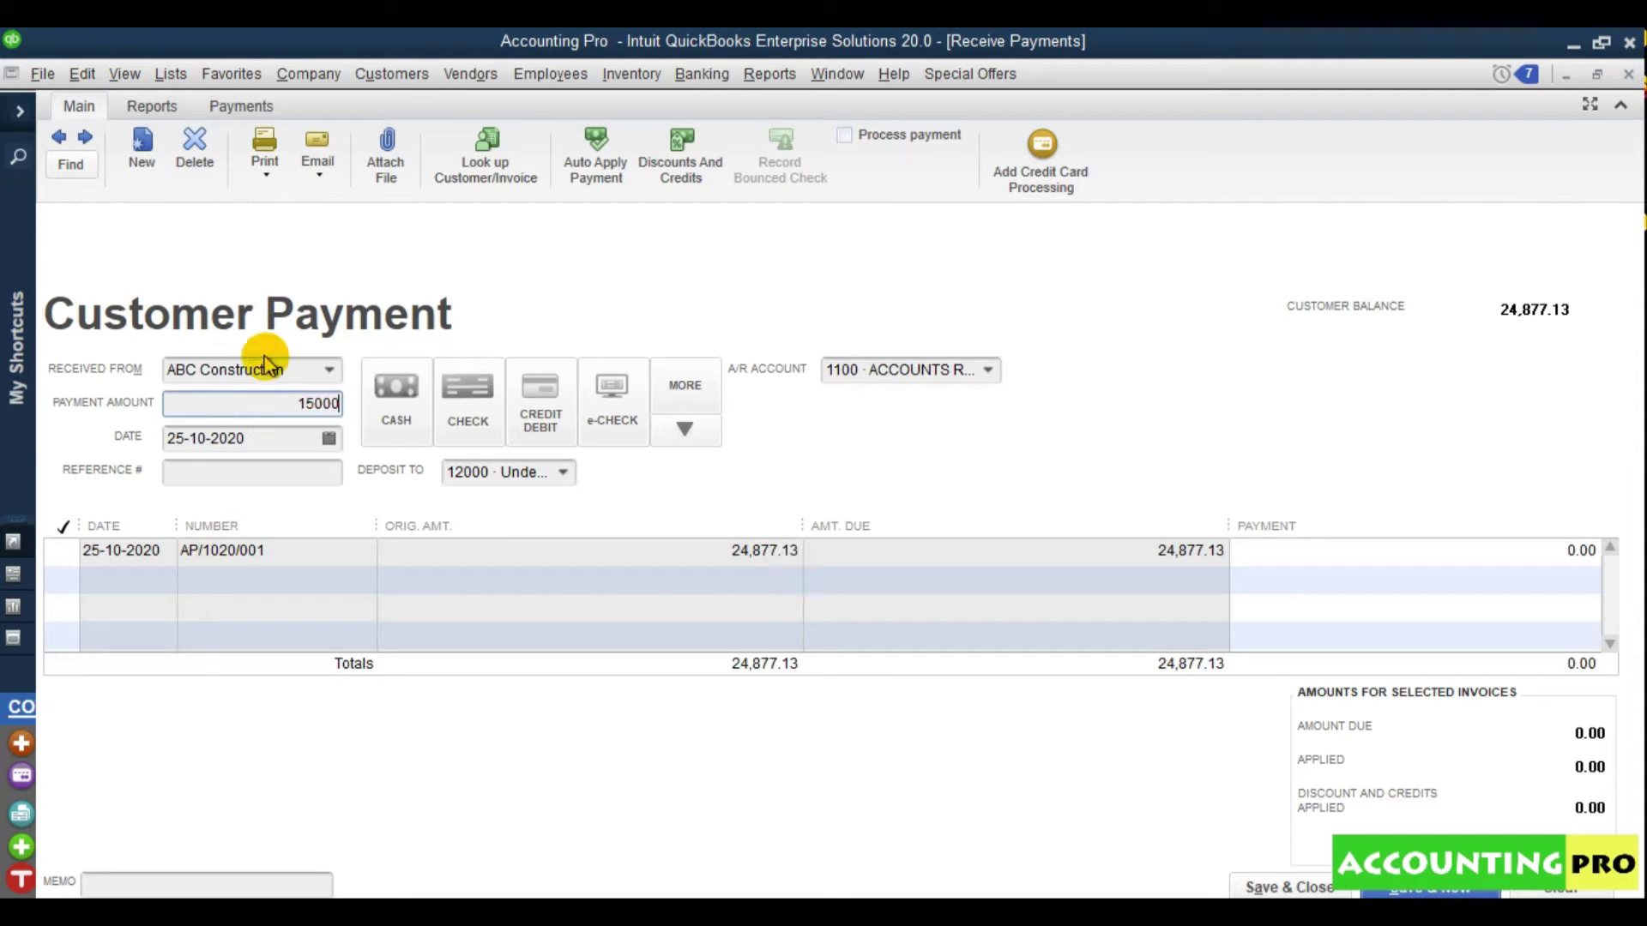
pyautogui.click(305, 474)
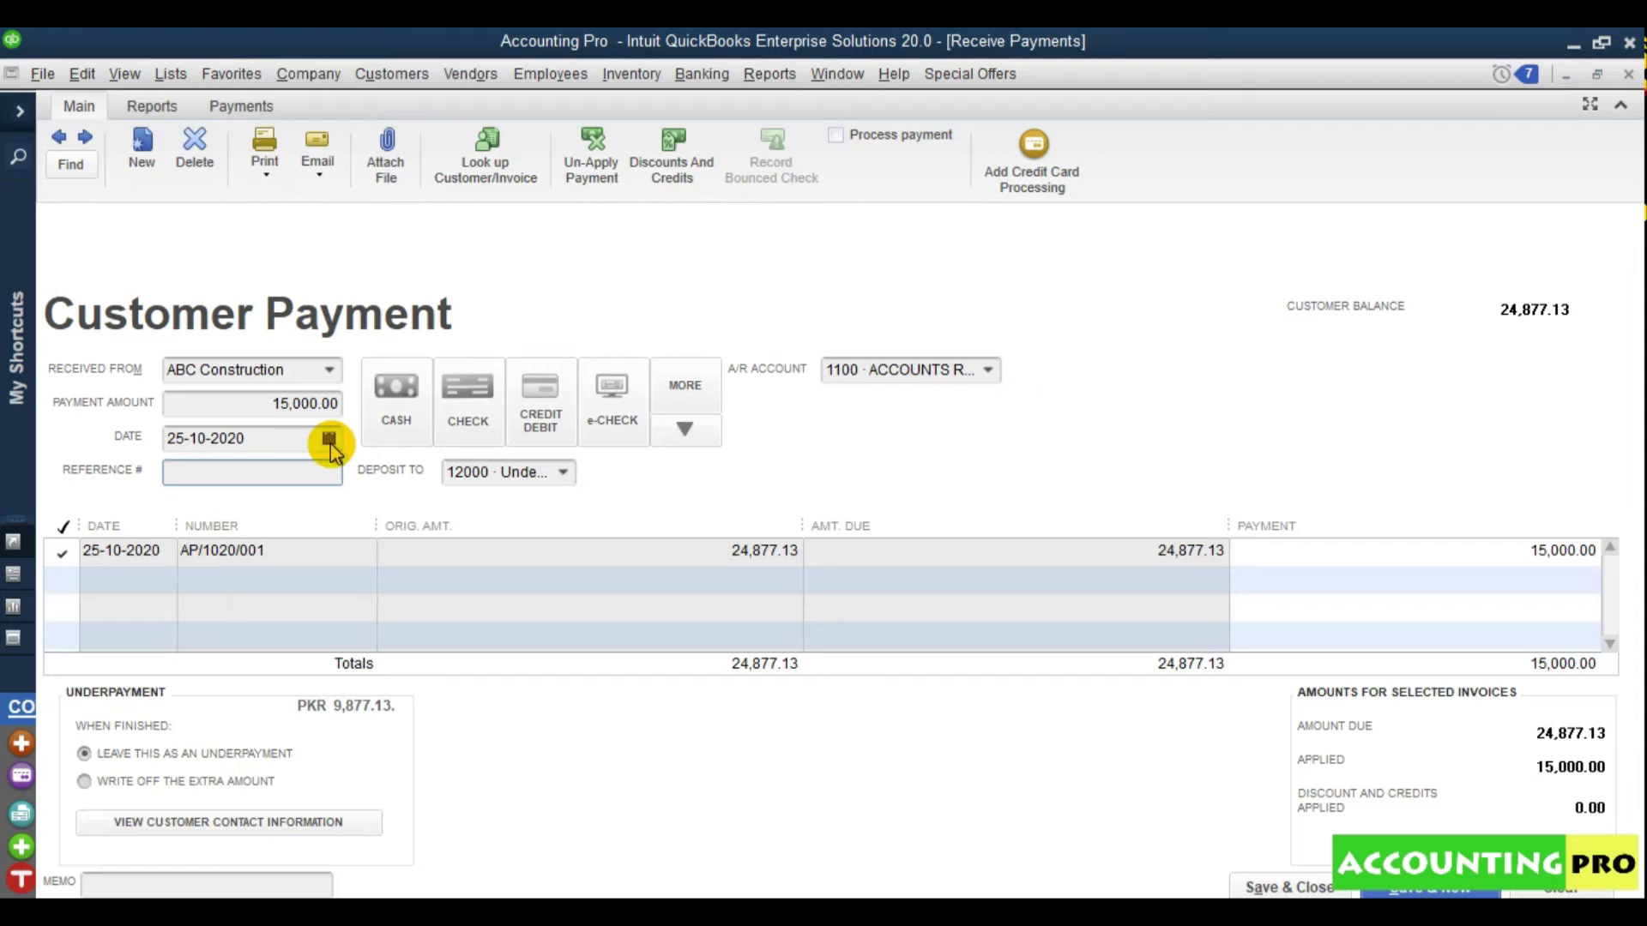
# Try writing off the extra amount, and return to leaving it as an underpayment
pyautogui.click(251, 405)
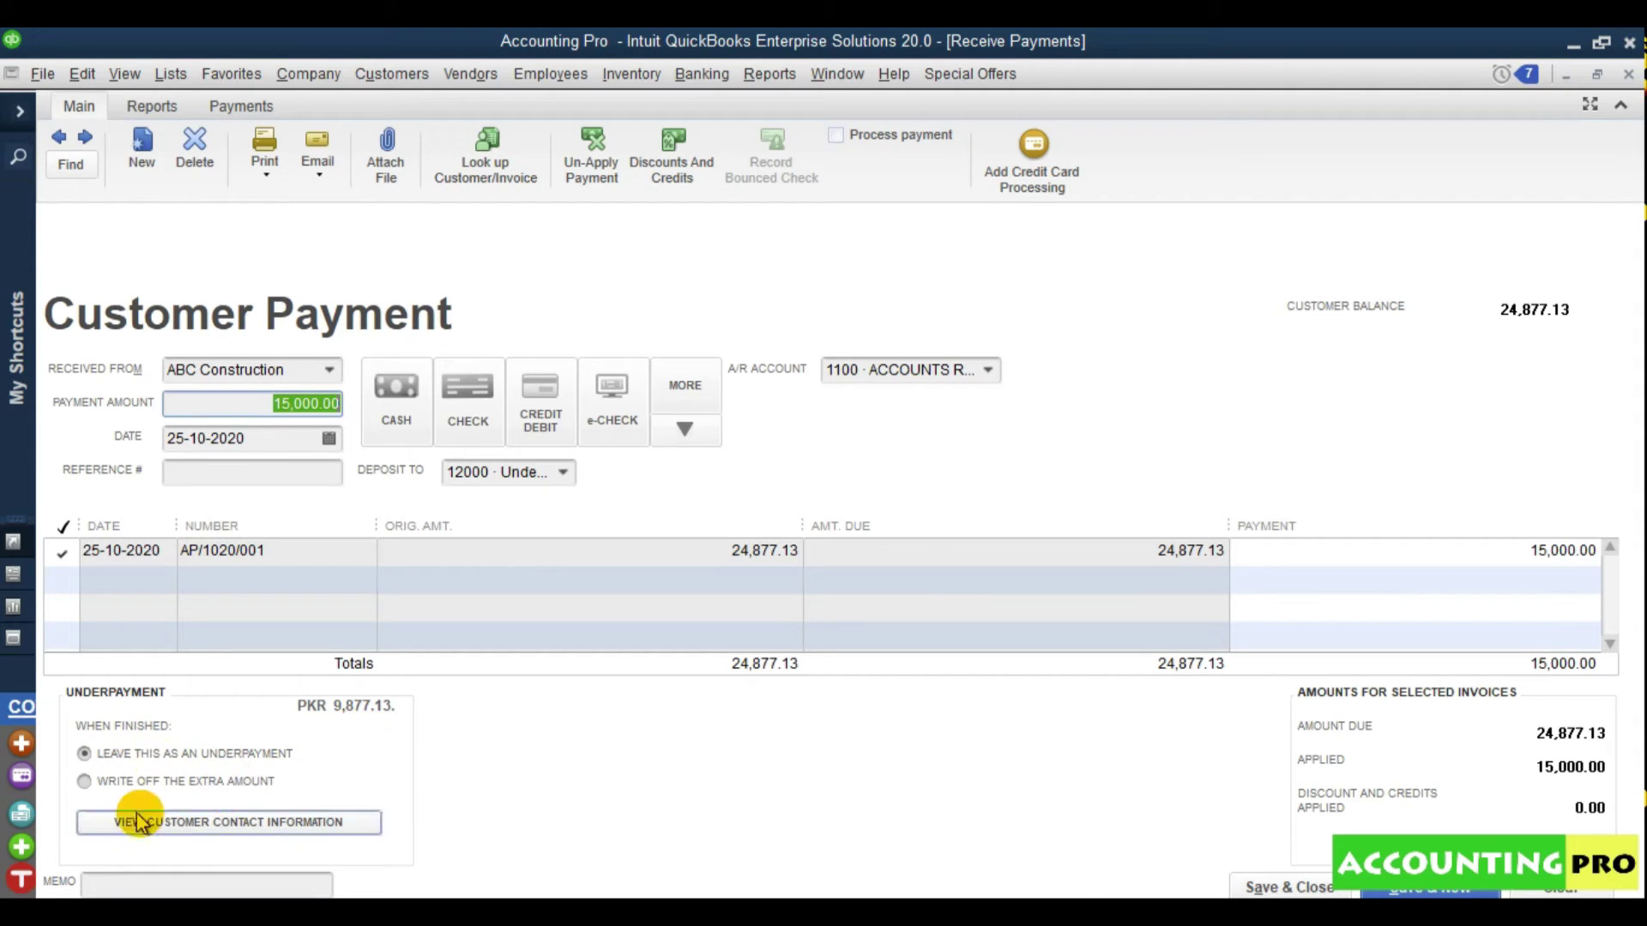
pyautogui.click(214, 782)
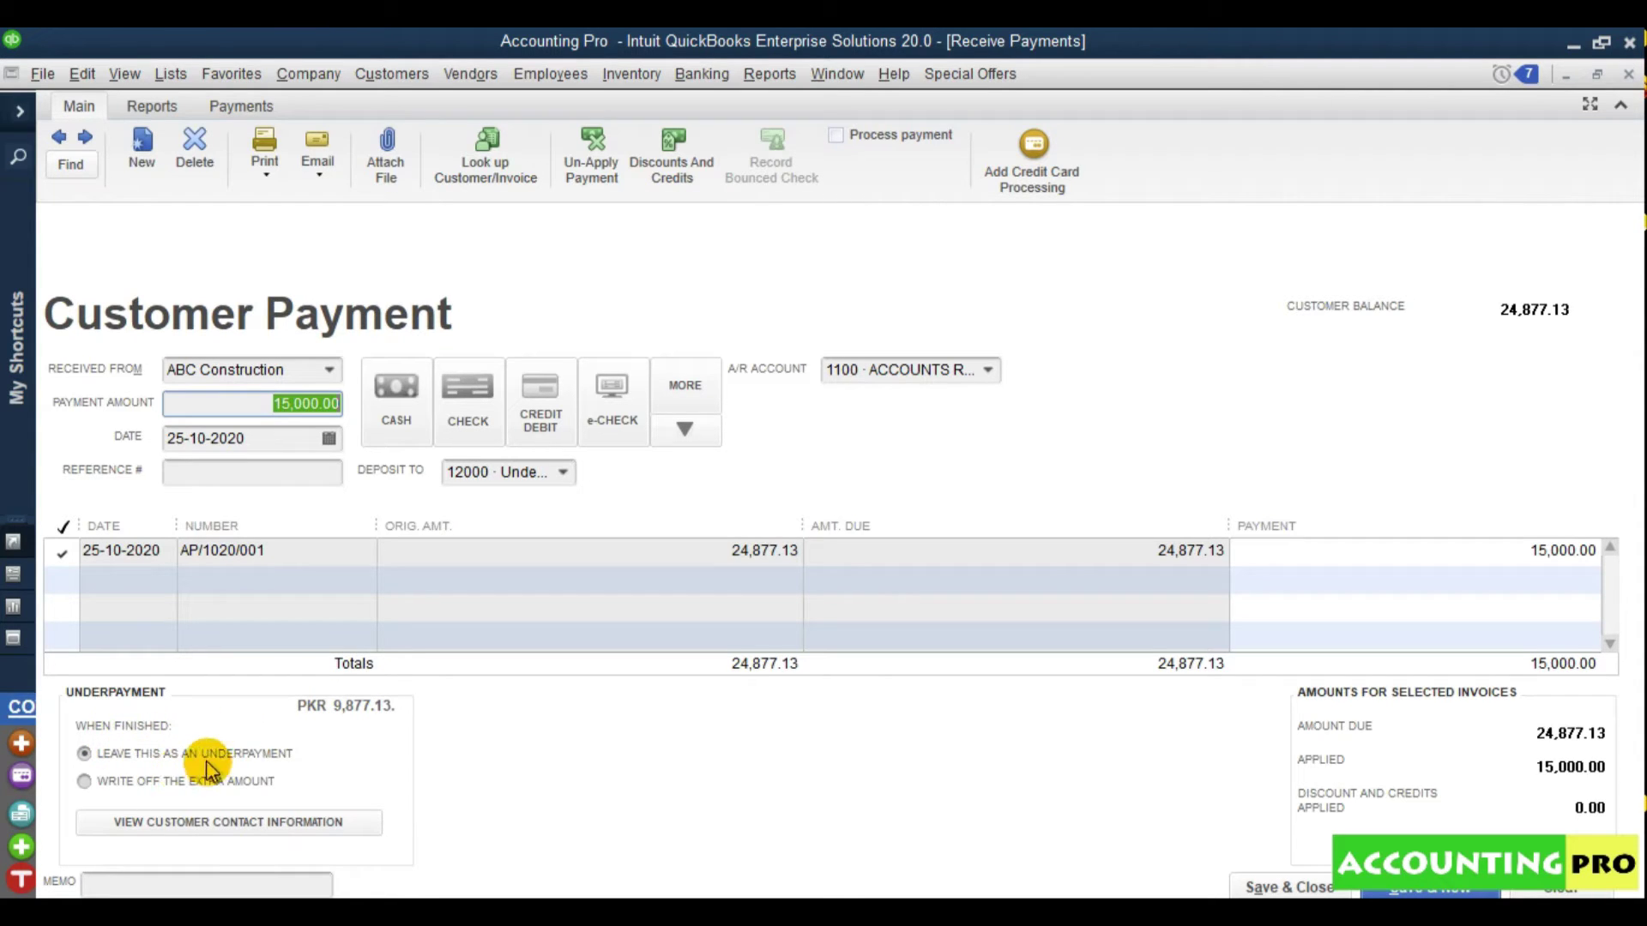
pyautogui.click(146, 780)
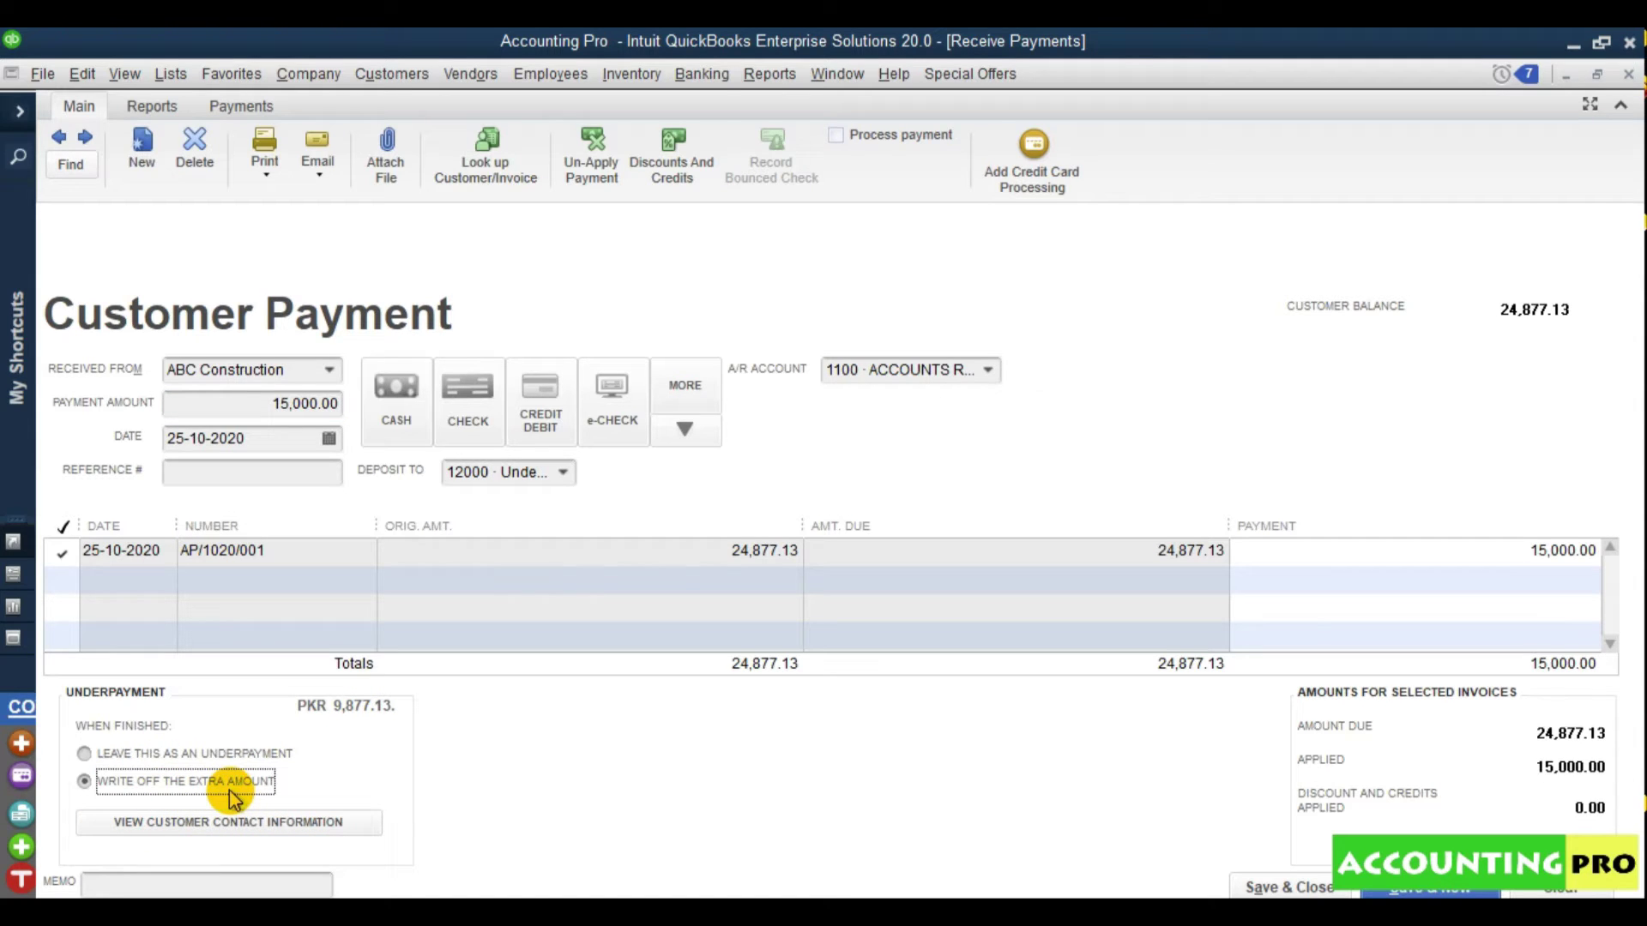
pyautogui.click(216, 754)
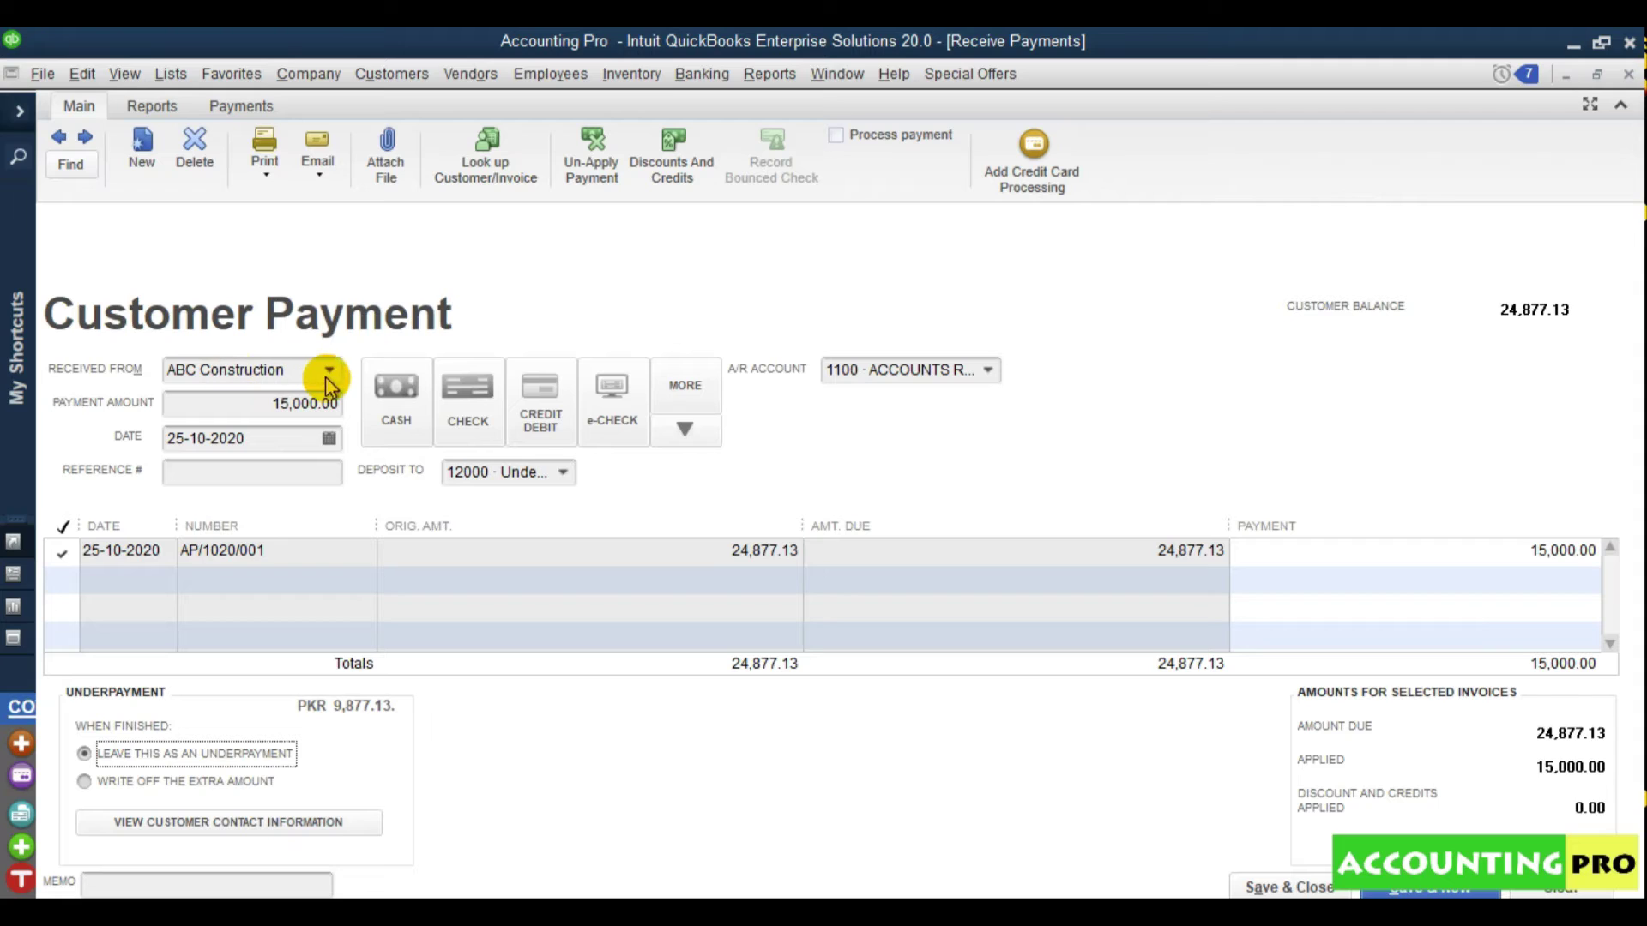
# Set the payment method to cash and enter CRV/1020/001 as the reference
pyautogui.click(260, 403)
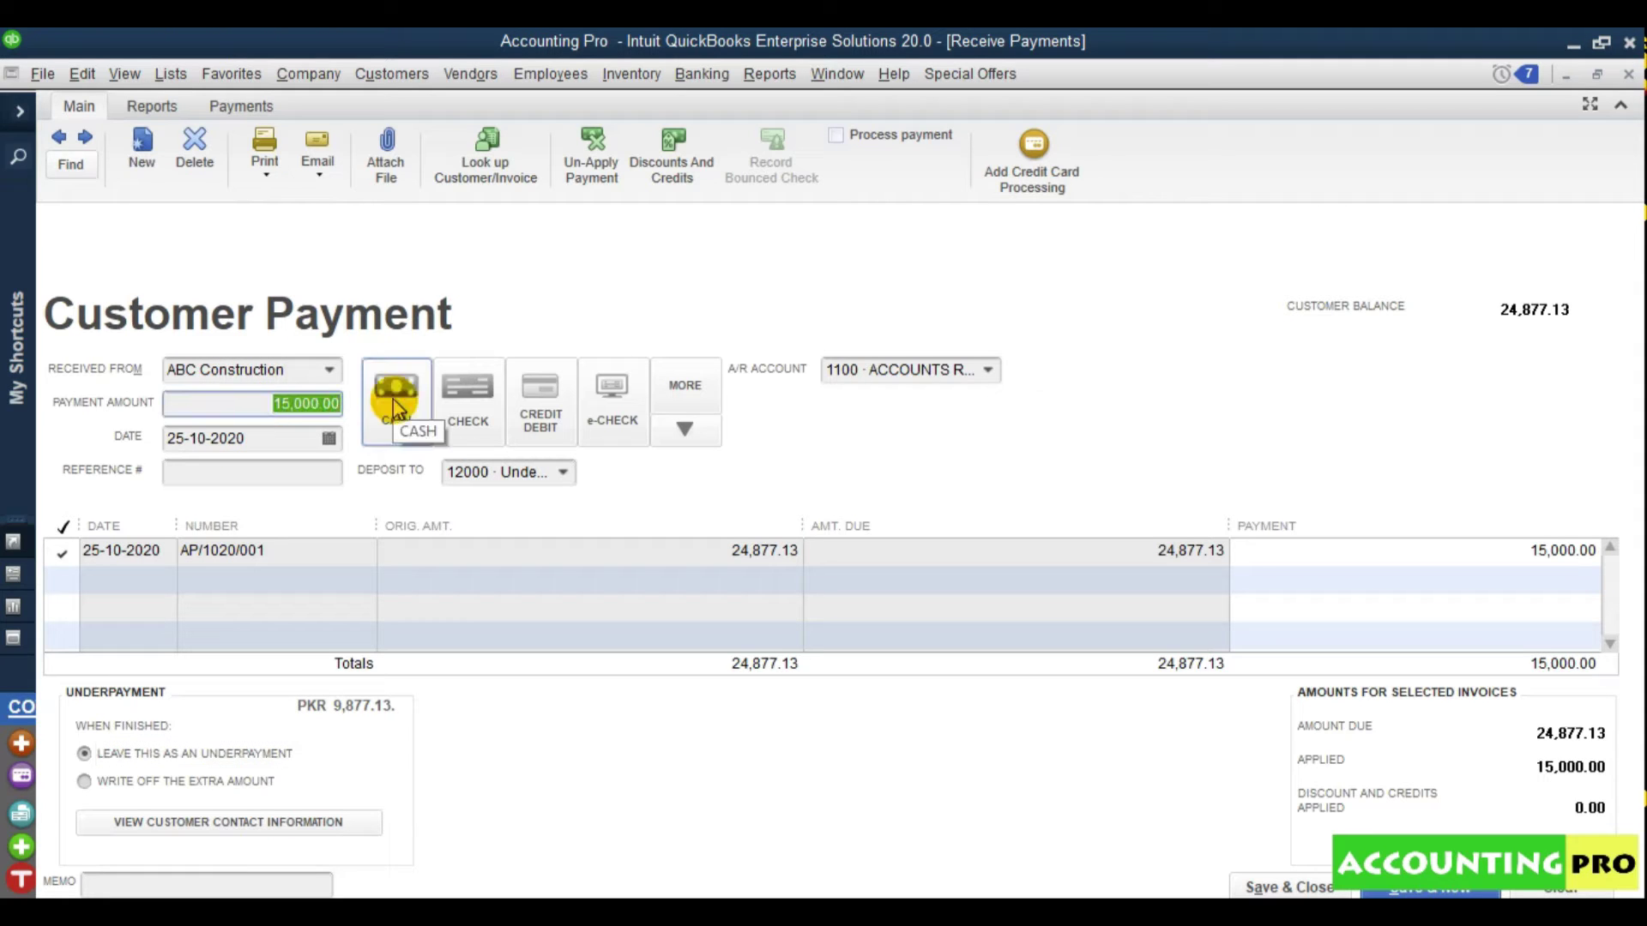
pyautogui.click(209, 473)
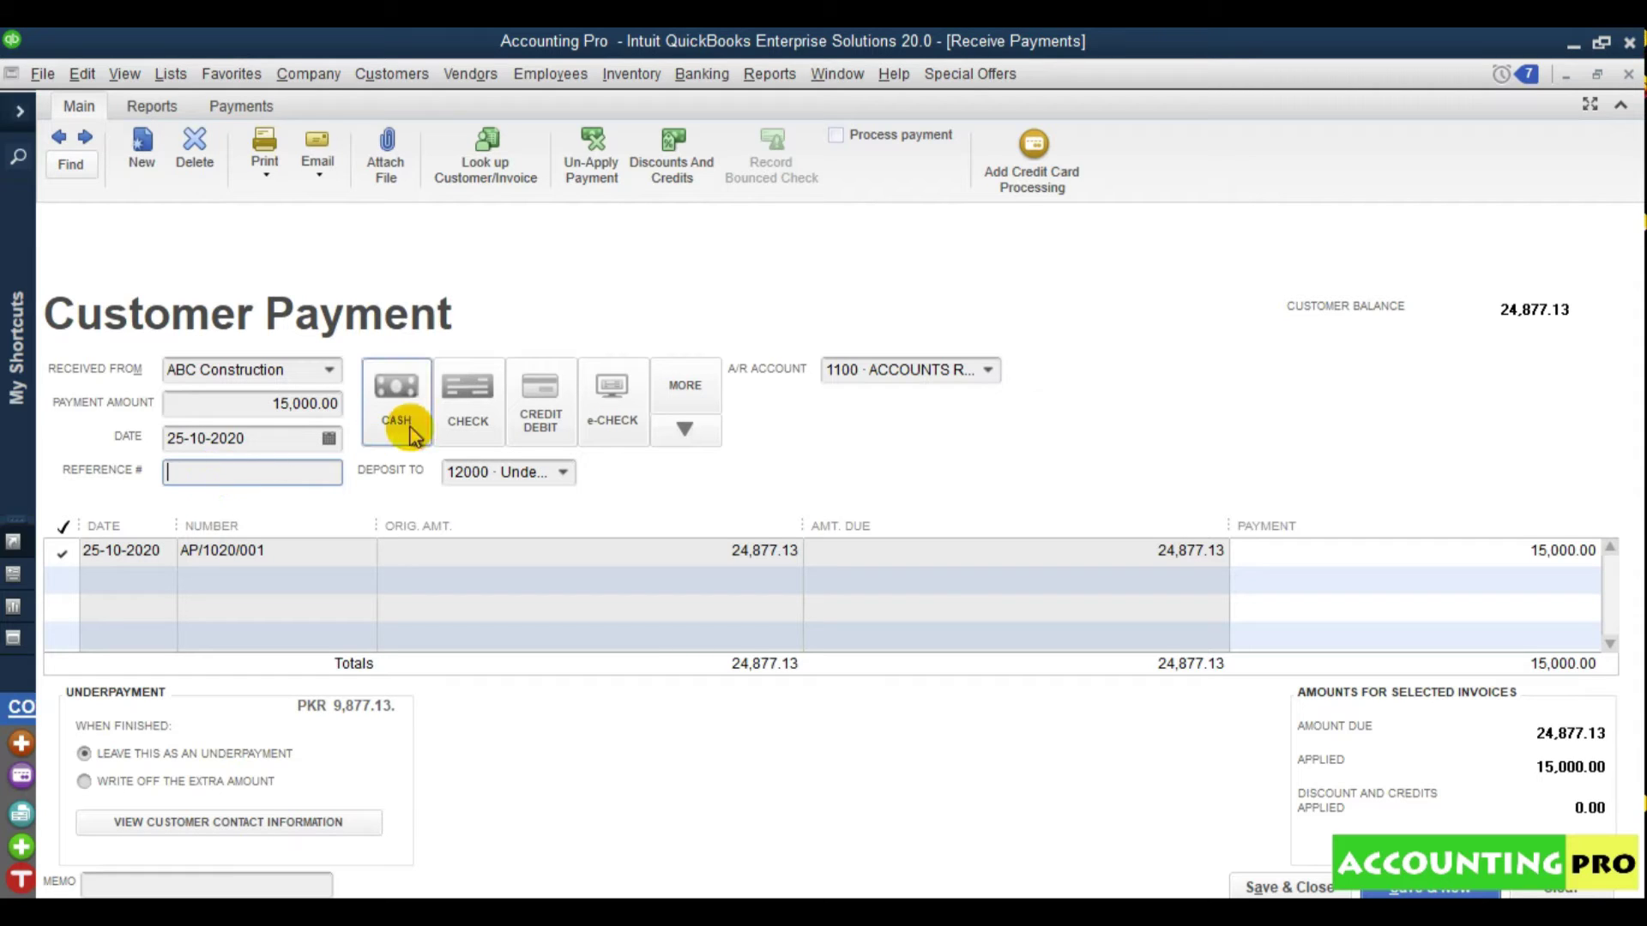
pyautogui.click(395, 399)
pyautogui.click(245, 472)
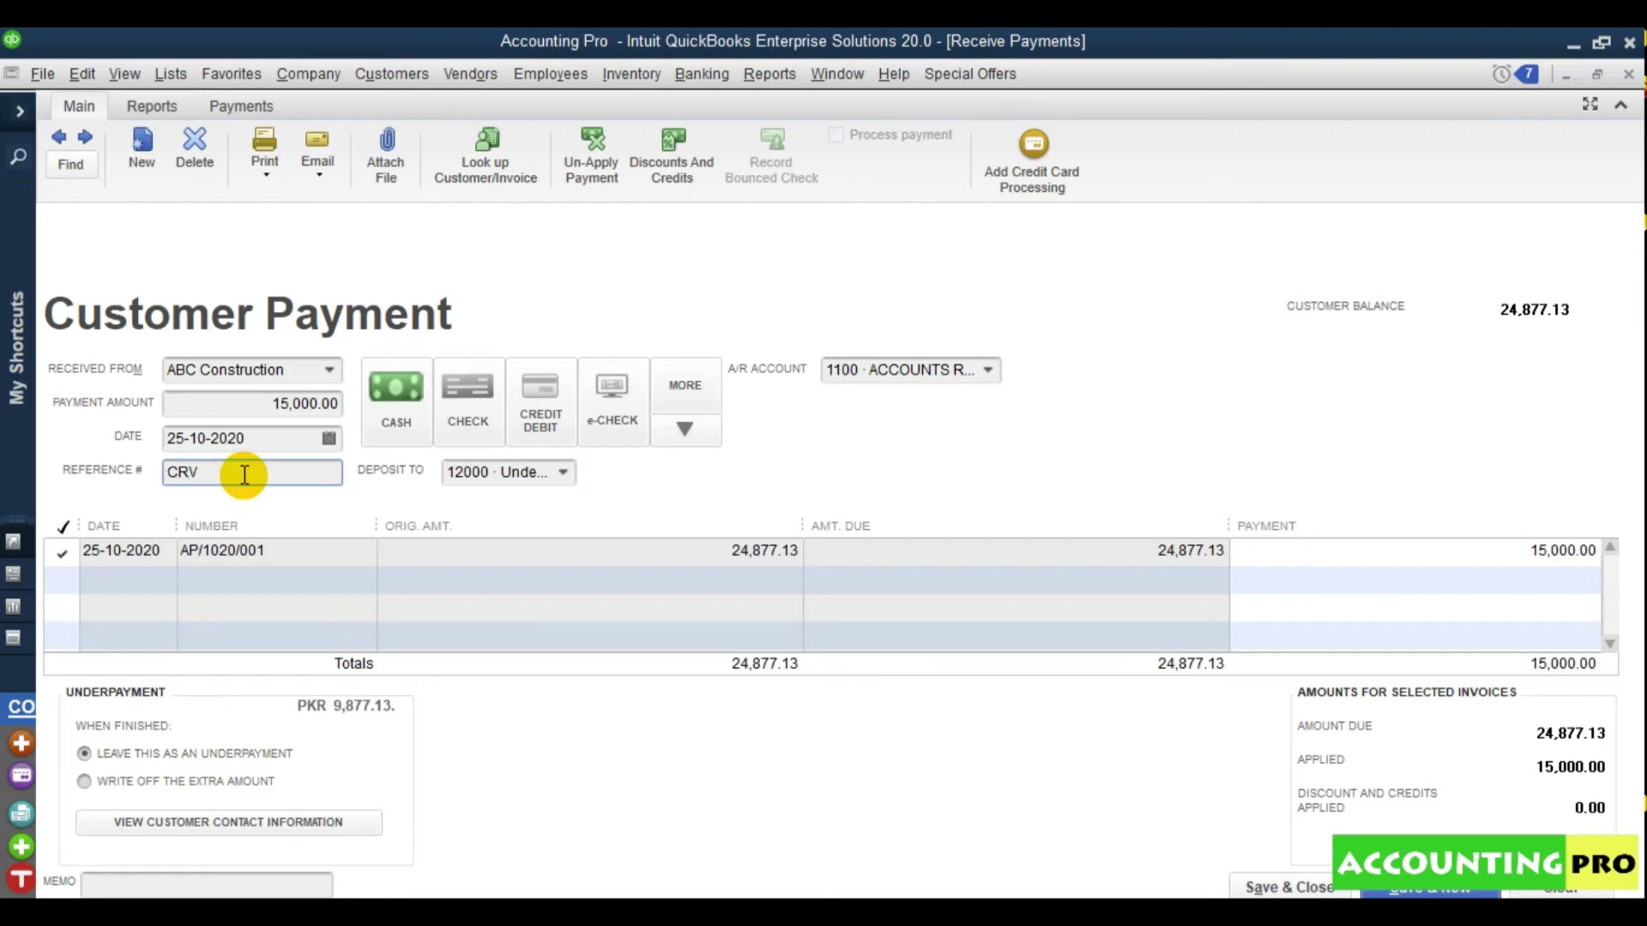
pyautogui.write('CRV/103')
pyautogui.press('BackSpace')
pyautogui.write('20/001')
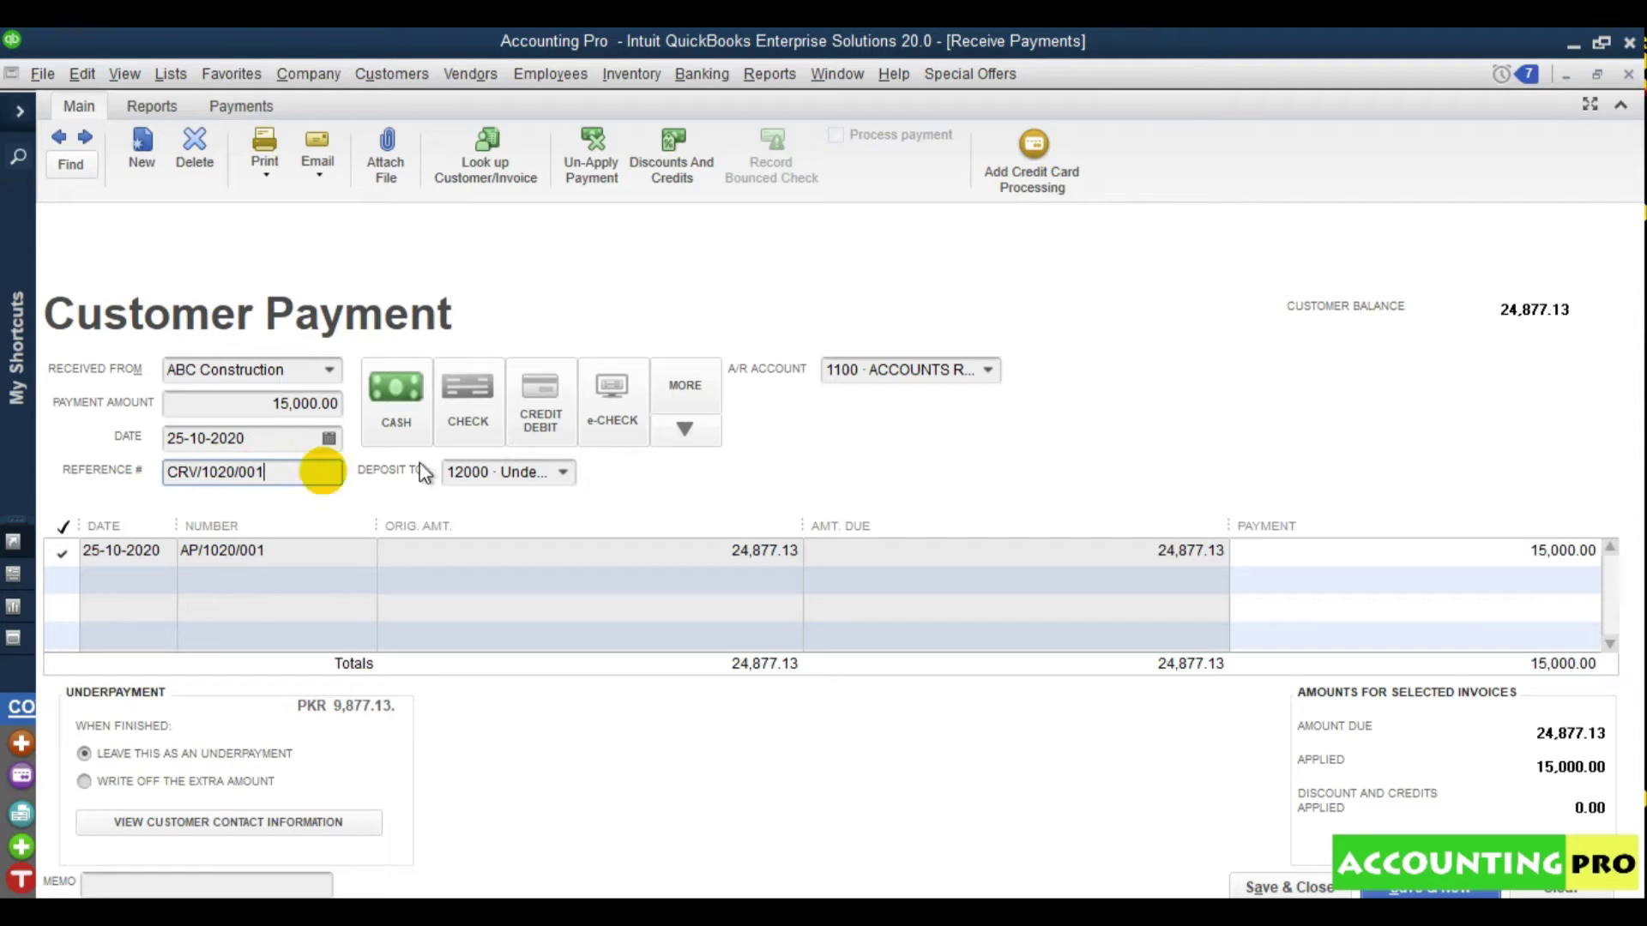
# Change the payment method to check and enter the check number in place of the cash reference
pyautogui.click(476, 426)
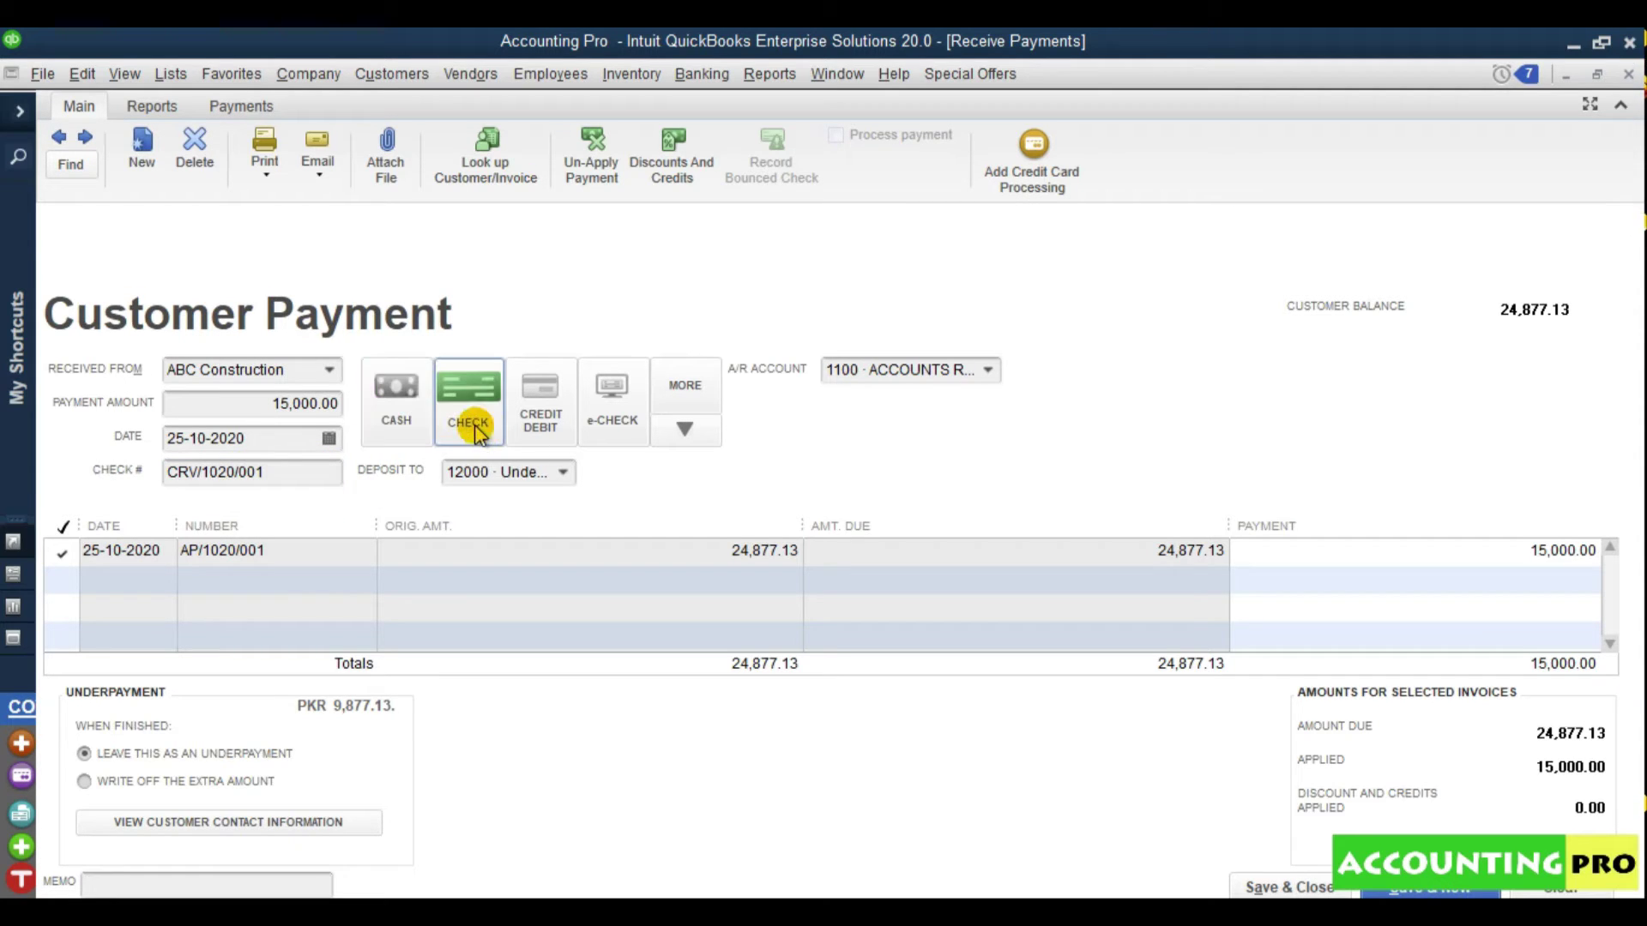
pyautogui.click(294, 468)
pyautogui.write('326519831')
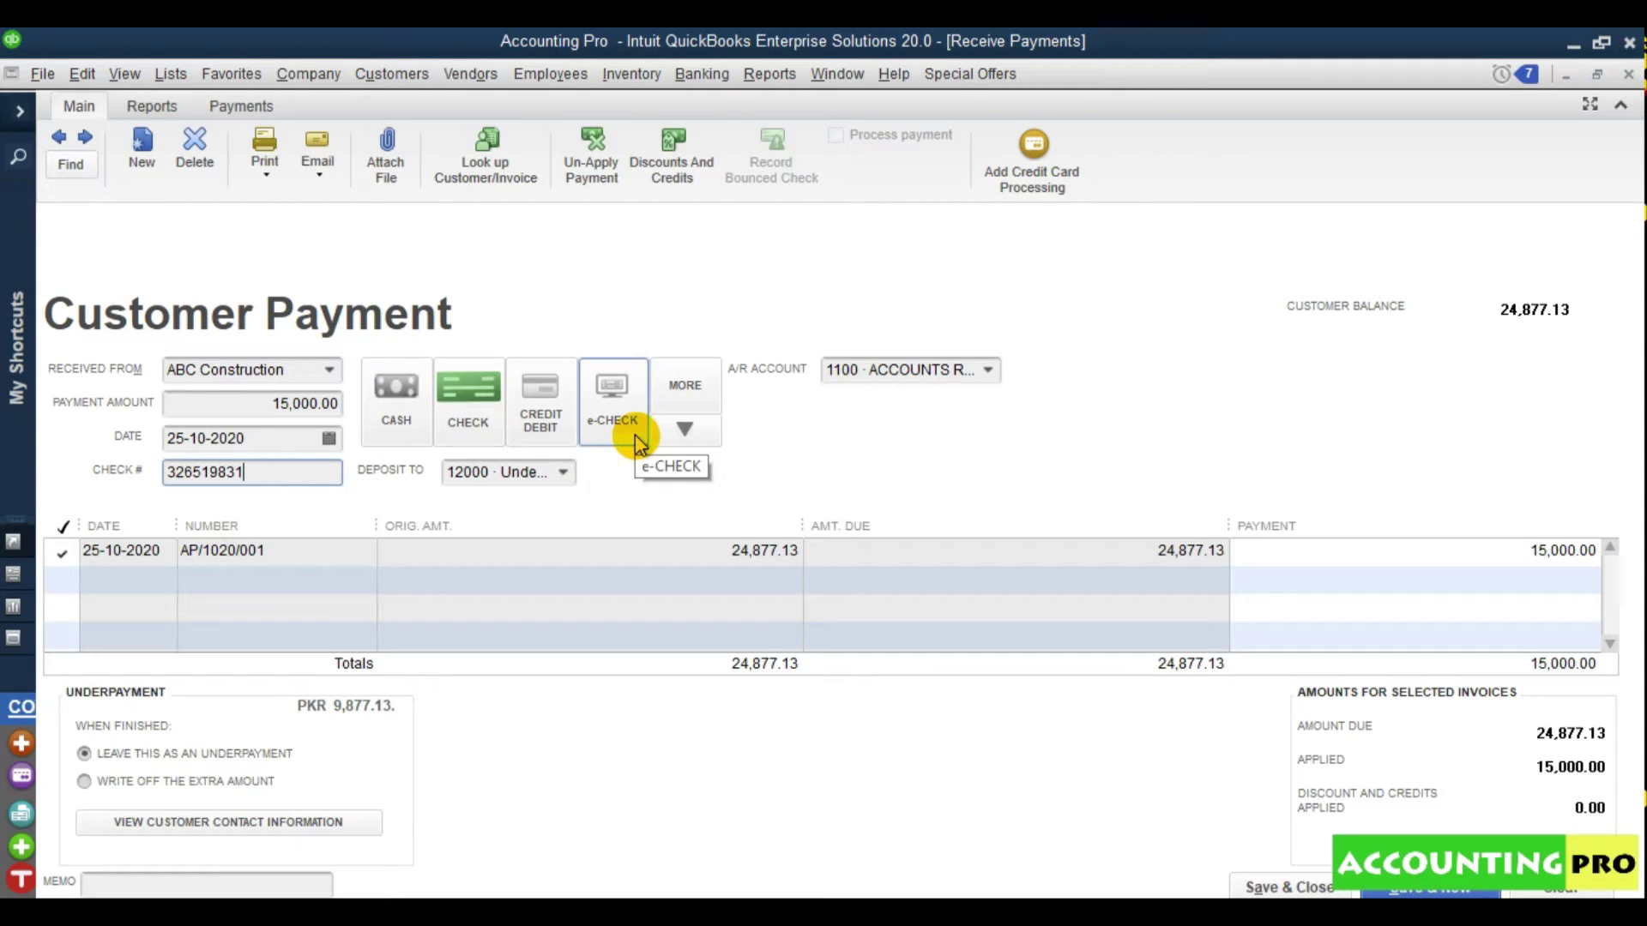
pyautogui.click(684, 428)
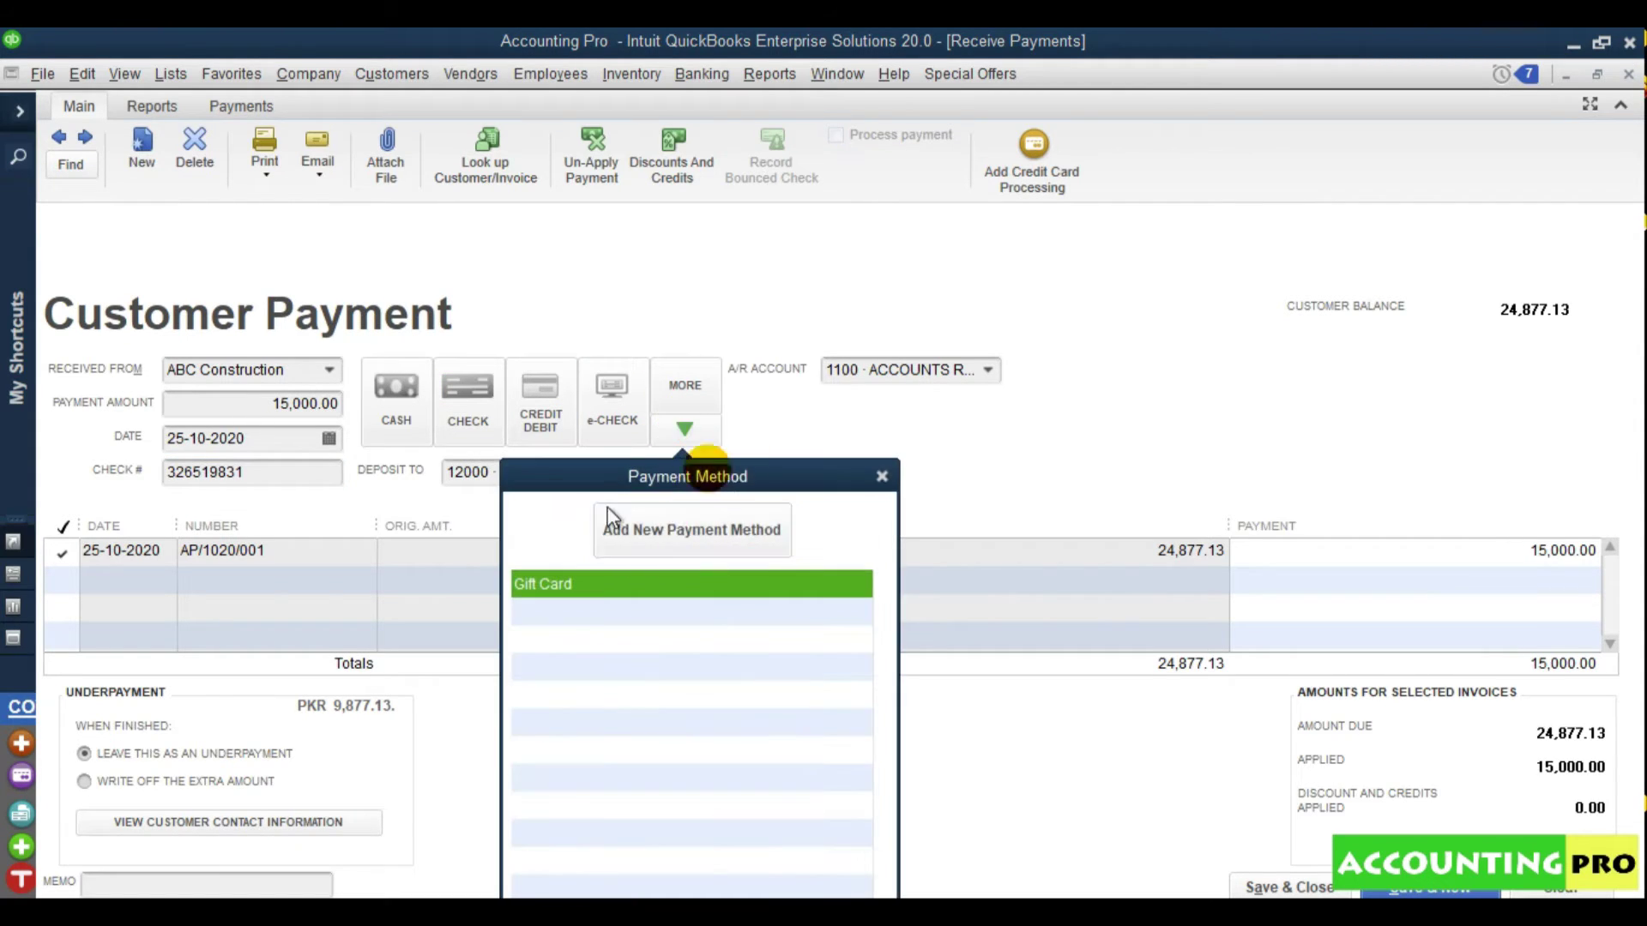
pyautogui.click(882, 476)
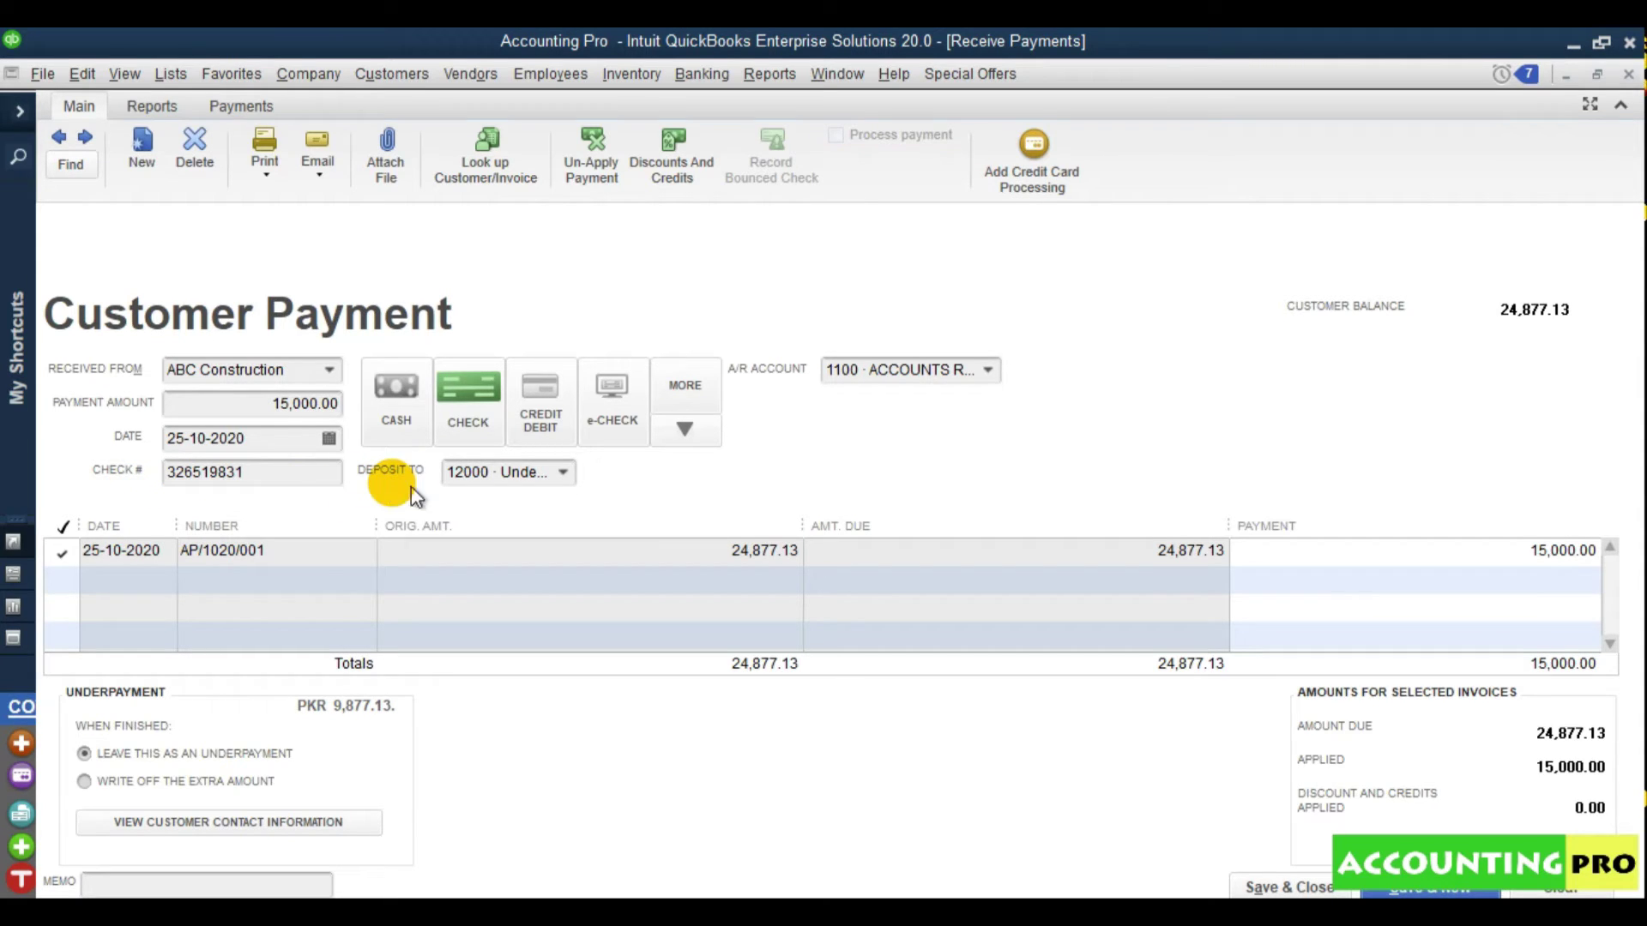
# Set the deposit account to 100202 · SCB Current Account, and save and close the payment
pyautogui.click(564, 473)
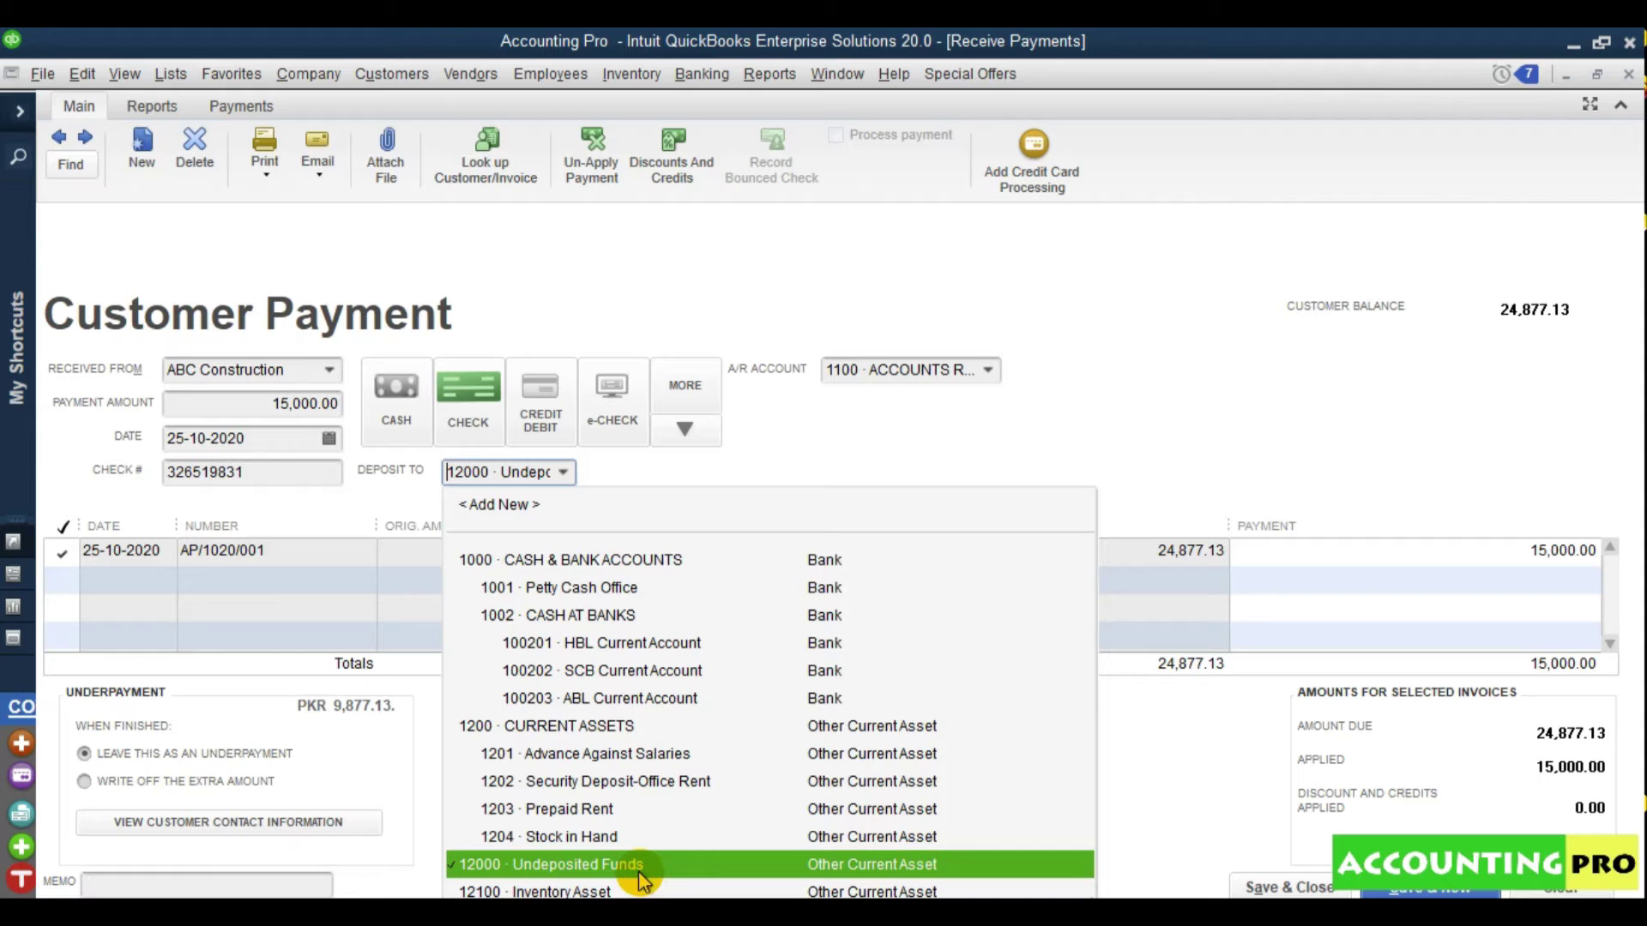
pyautogui.click(613, 676)
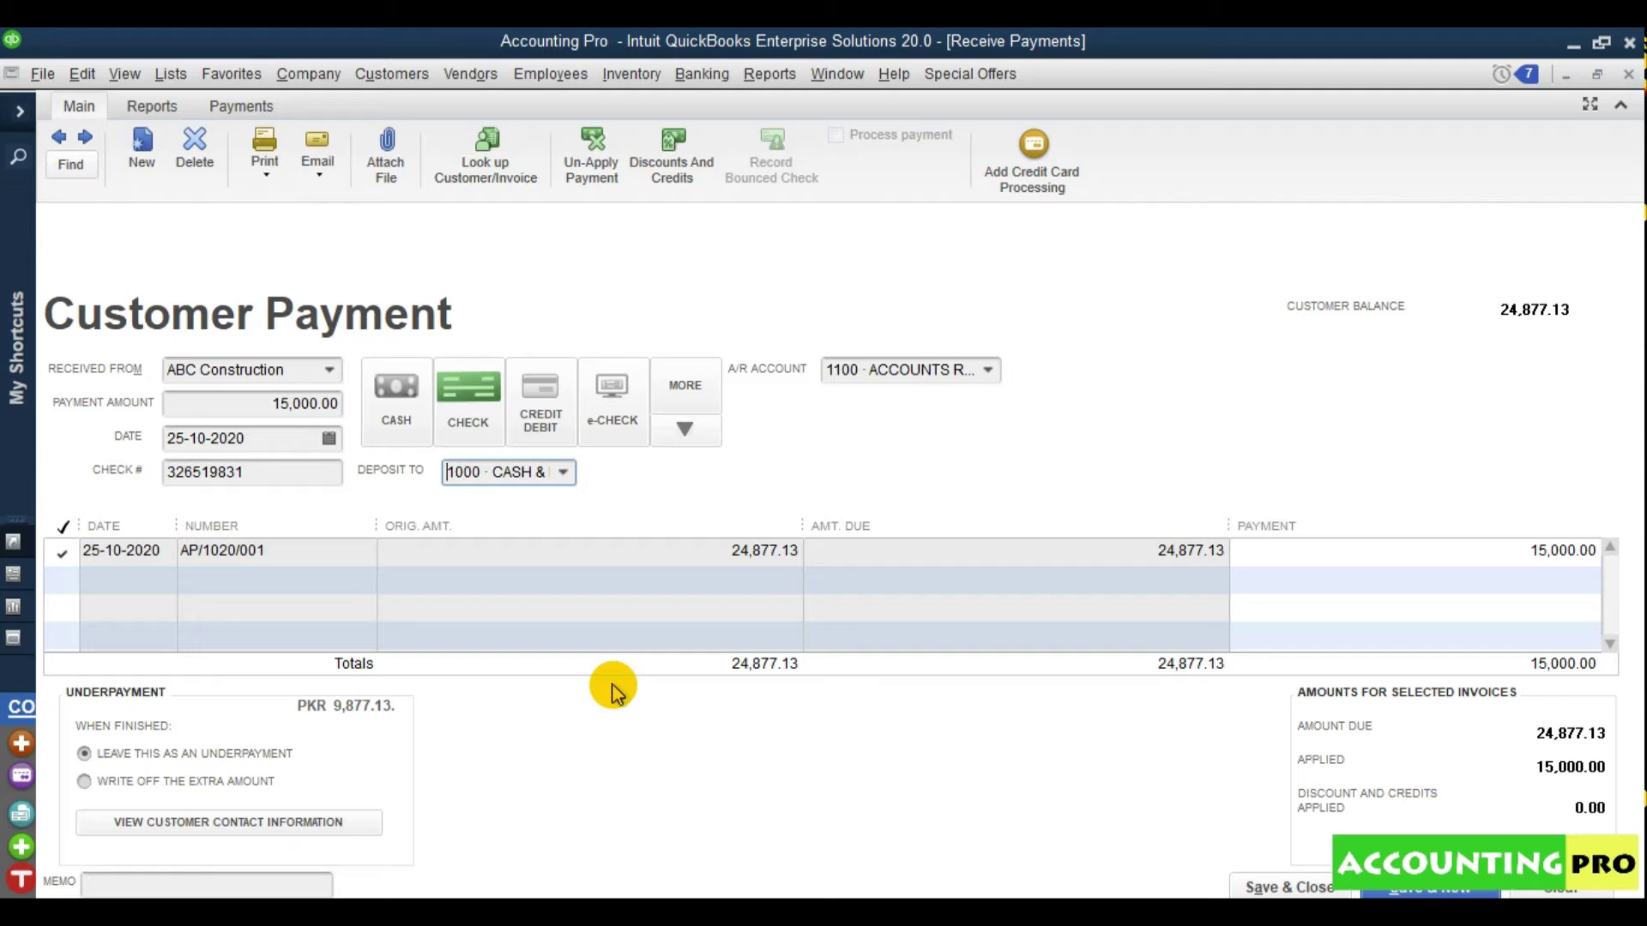
pyautogui.click(563, 473)
pyautogui.click(591, 671)
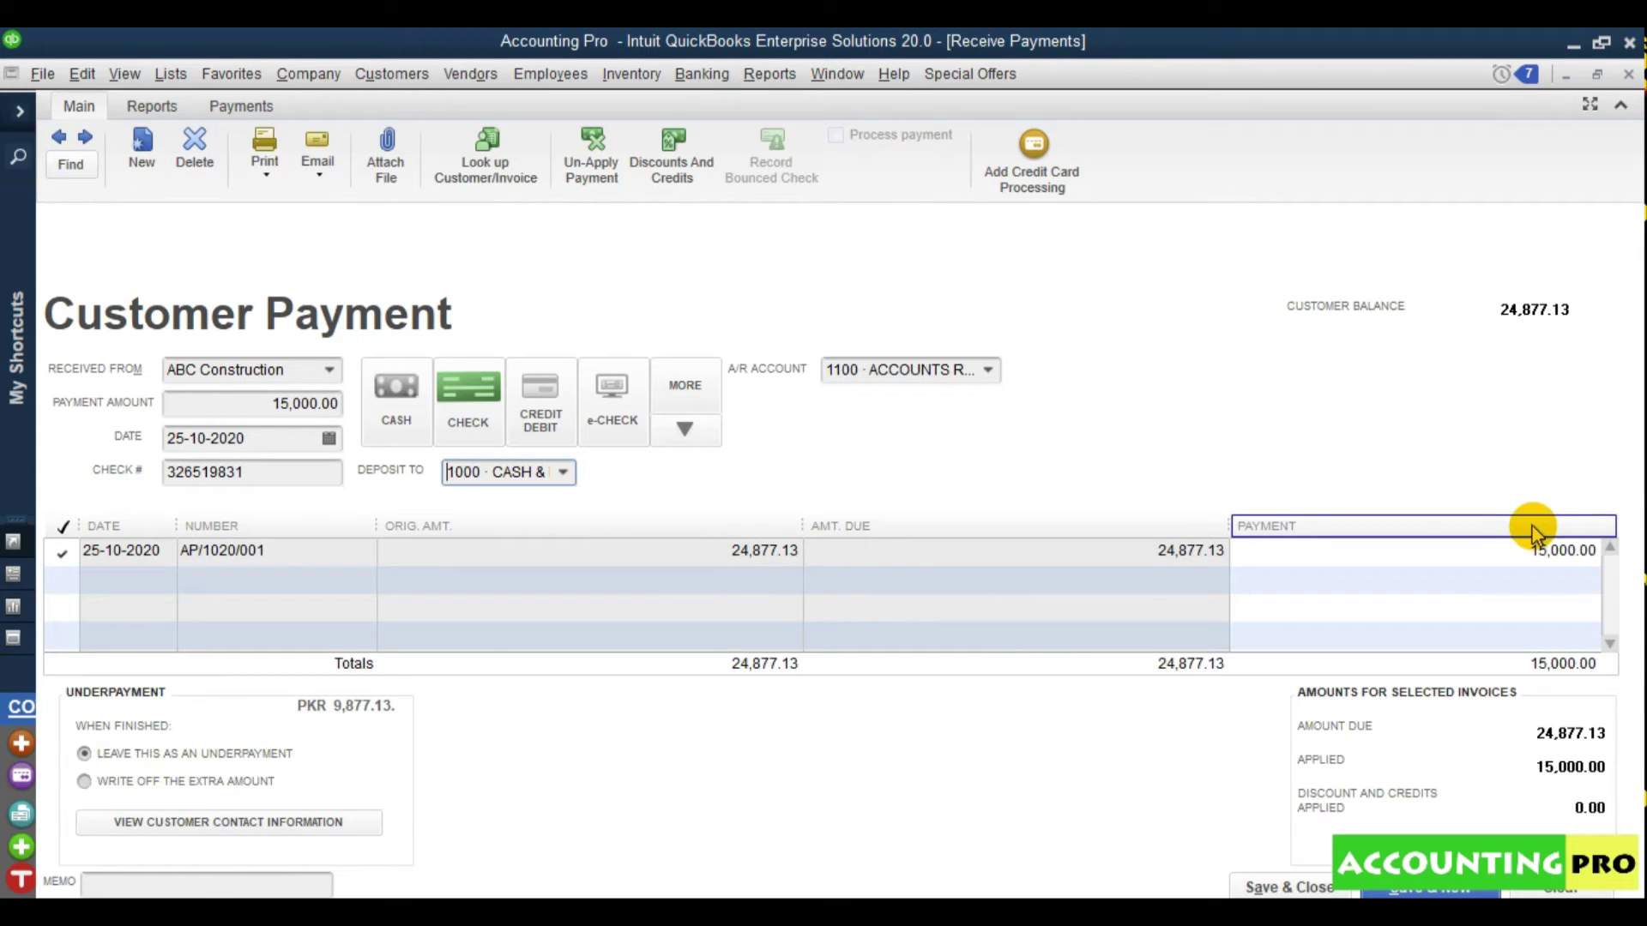
pyautogui.click(1261, 888)
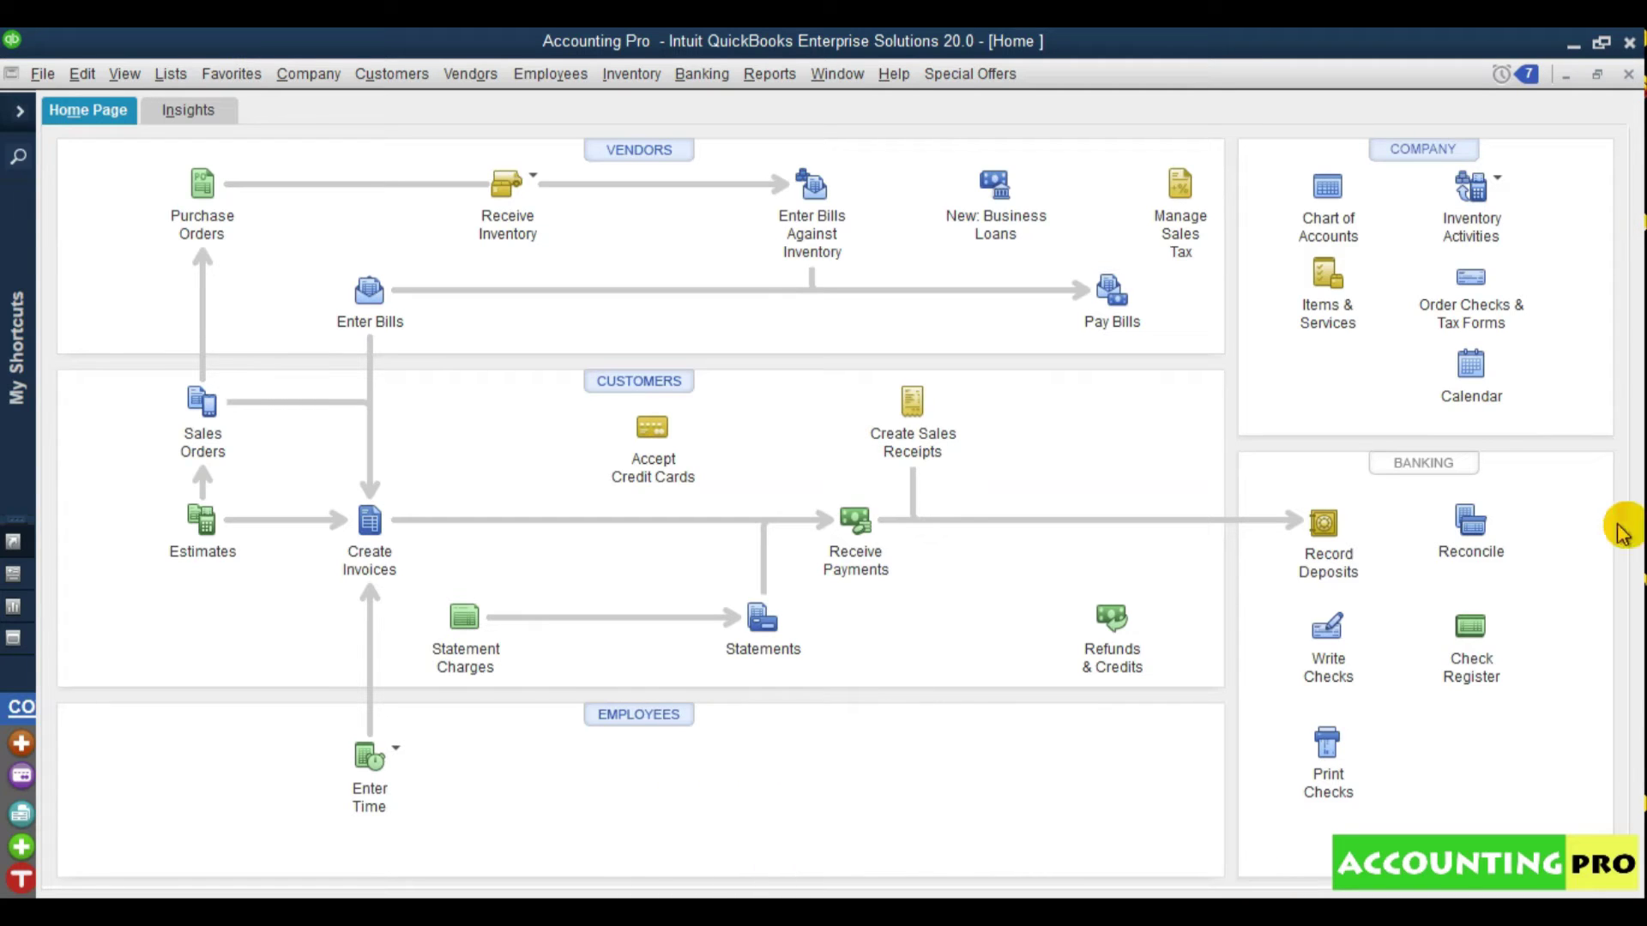
# Run the Balance Sheet Standard report and open the transactions behind the SCB Current Account balance
pyautogui.click(777, 72)
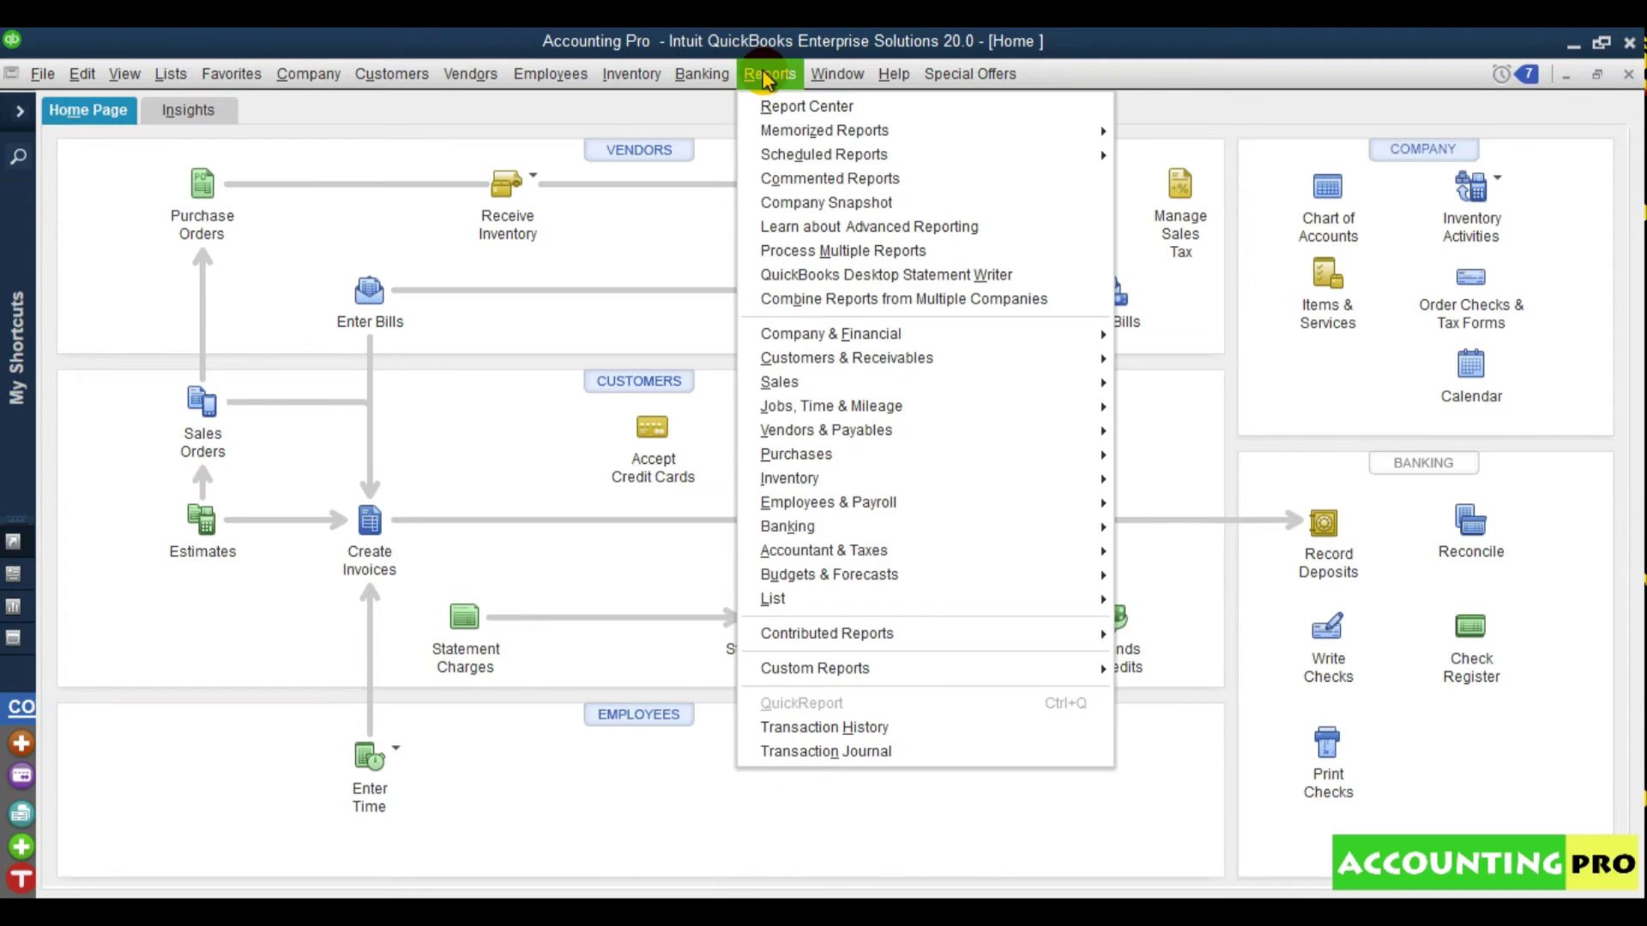
pyautogui.moveTo(854, 342)
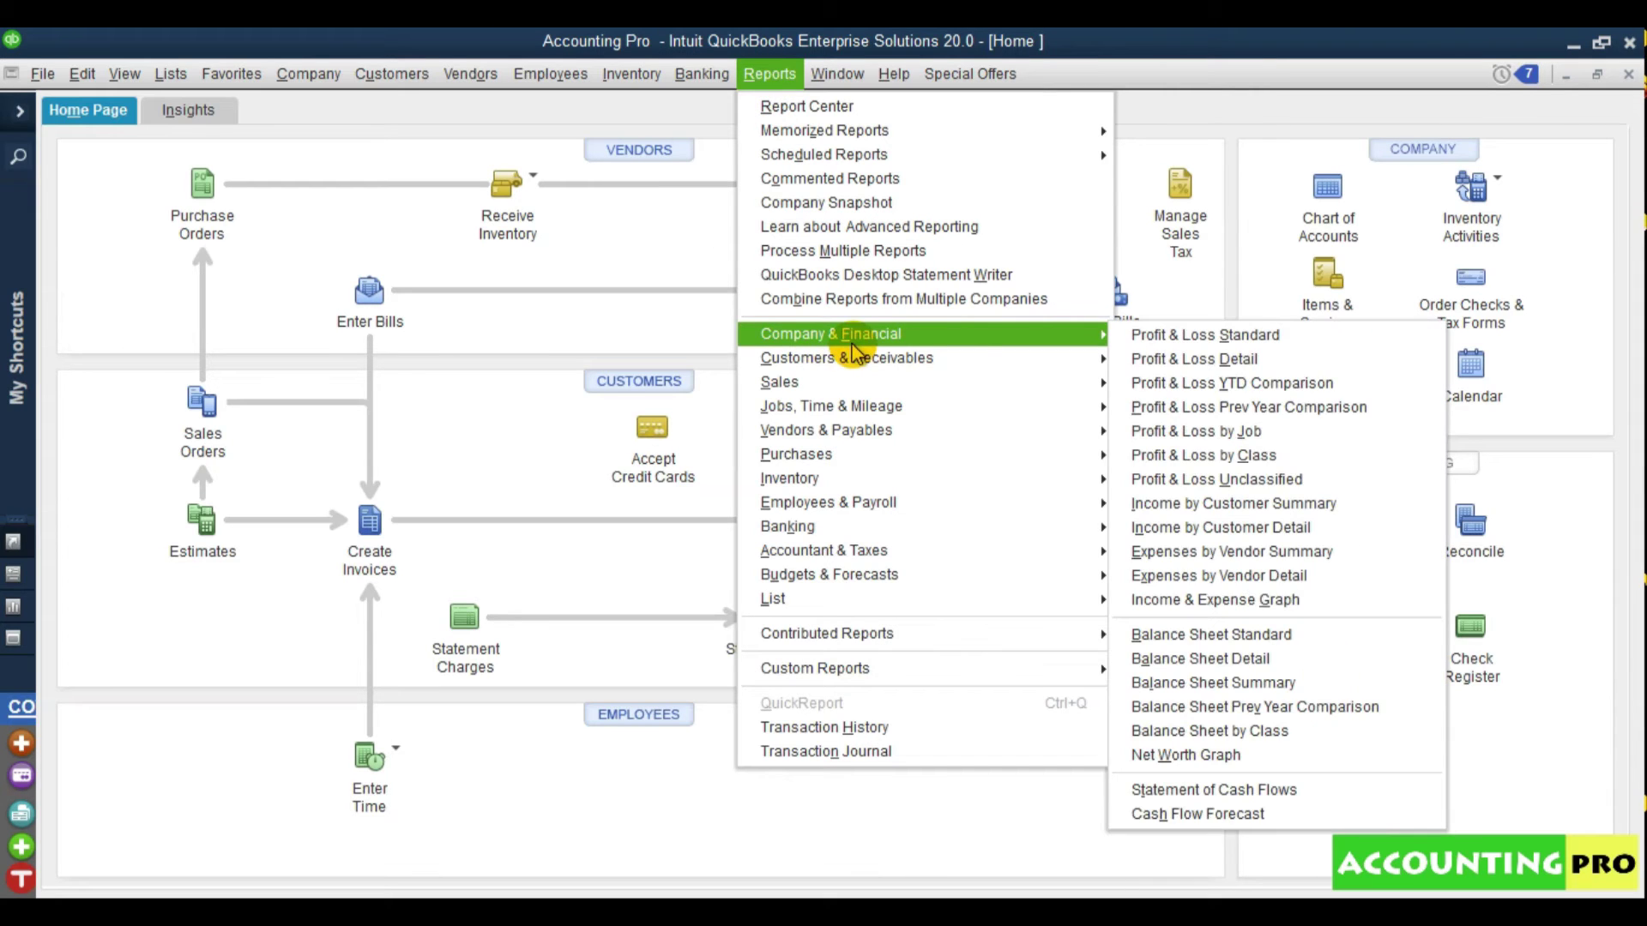
pyautogui.click(1233, 645)
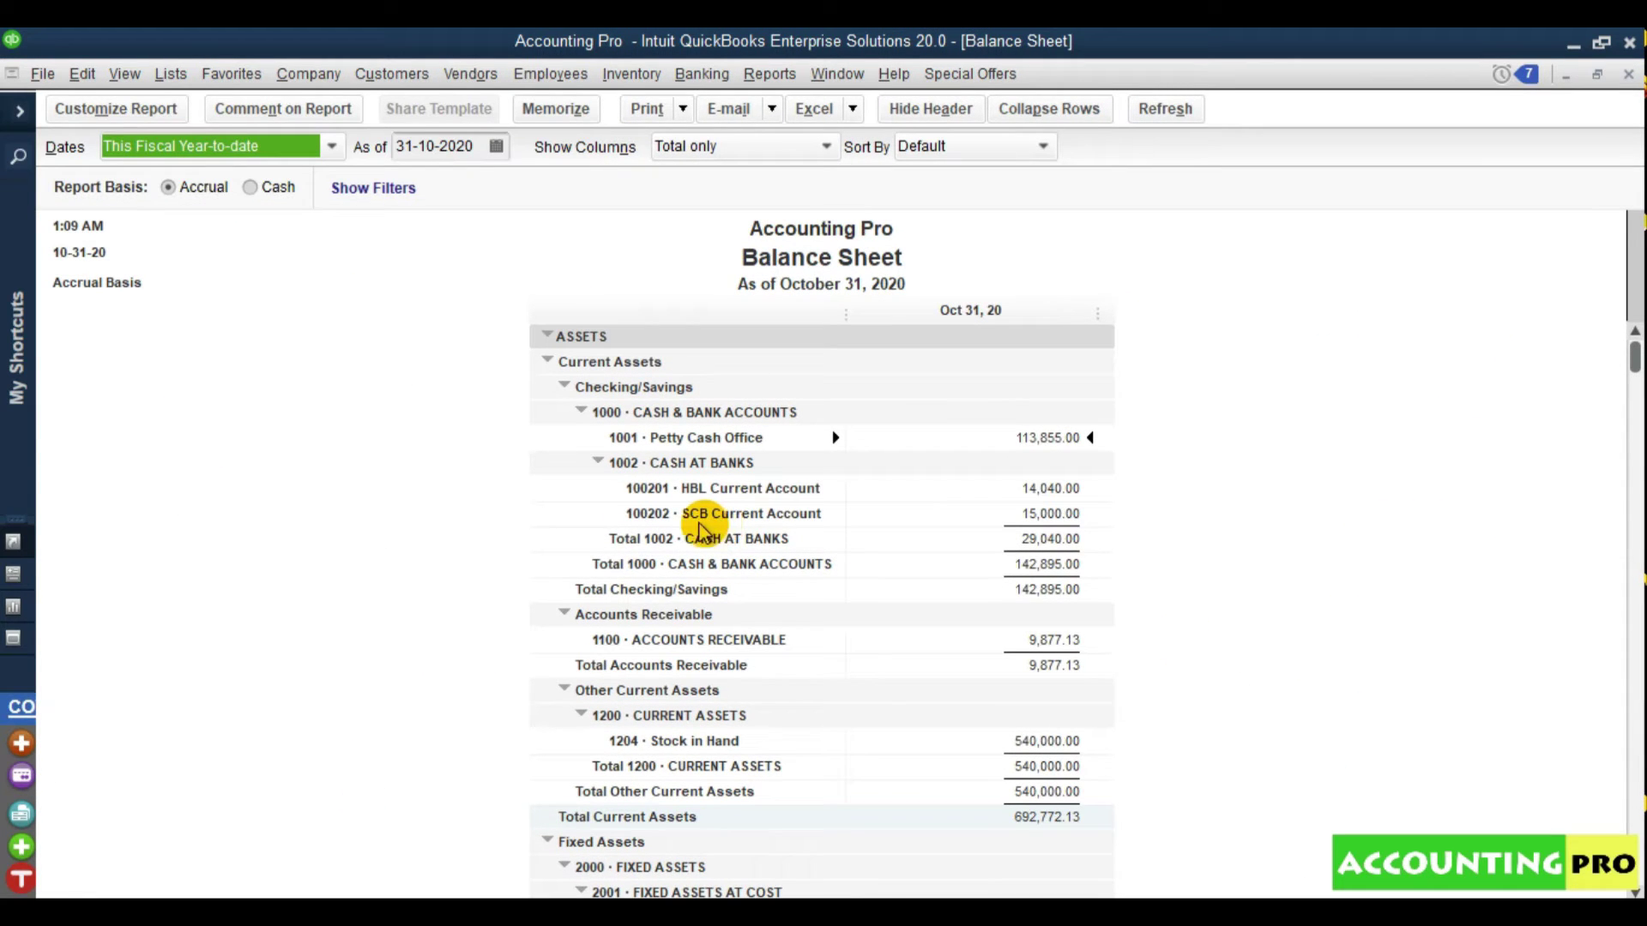
pyautogui.click(1048, 522)
pyautogui.doubleClick(1048, 521)
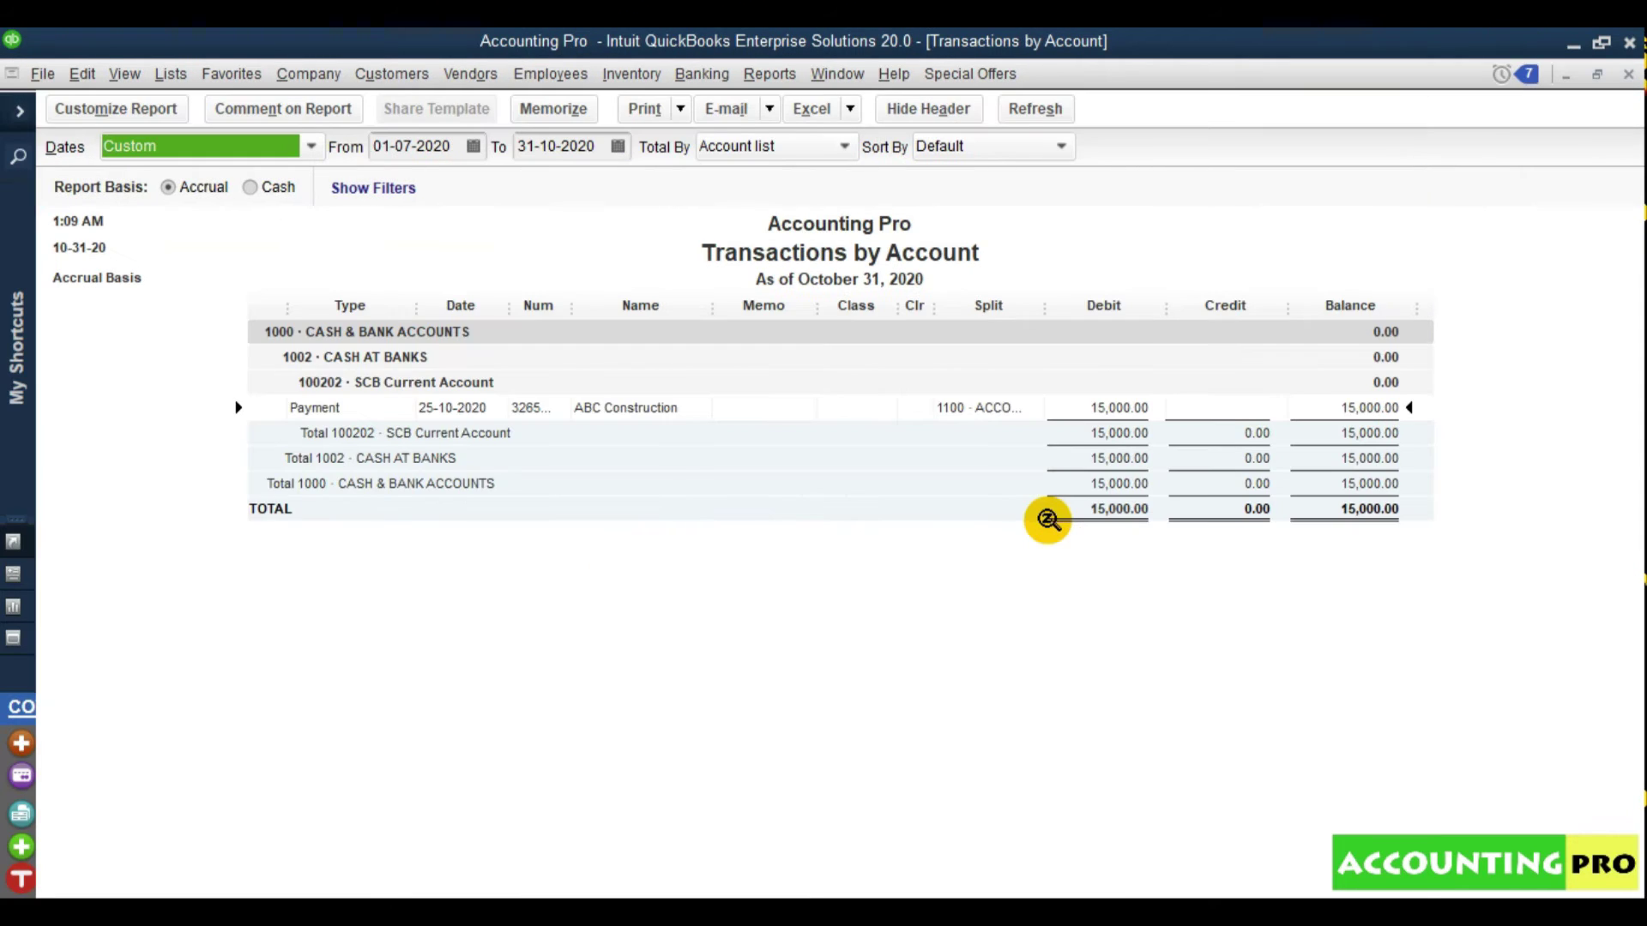
# Widen the Num and Split columns of the SCB Current Account transactions report, and close it without memorizing
pyautogui.moveTo(571, 309); pyautogui.dragTo(724, 310)
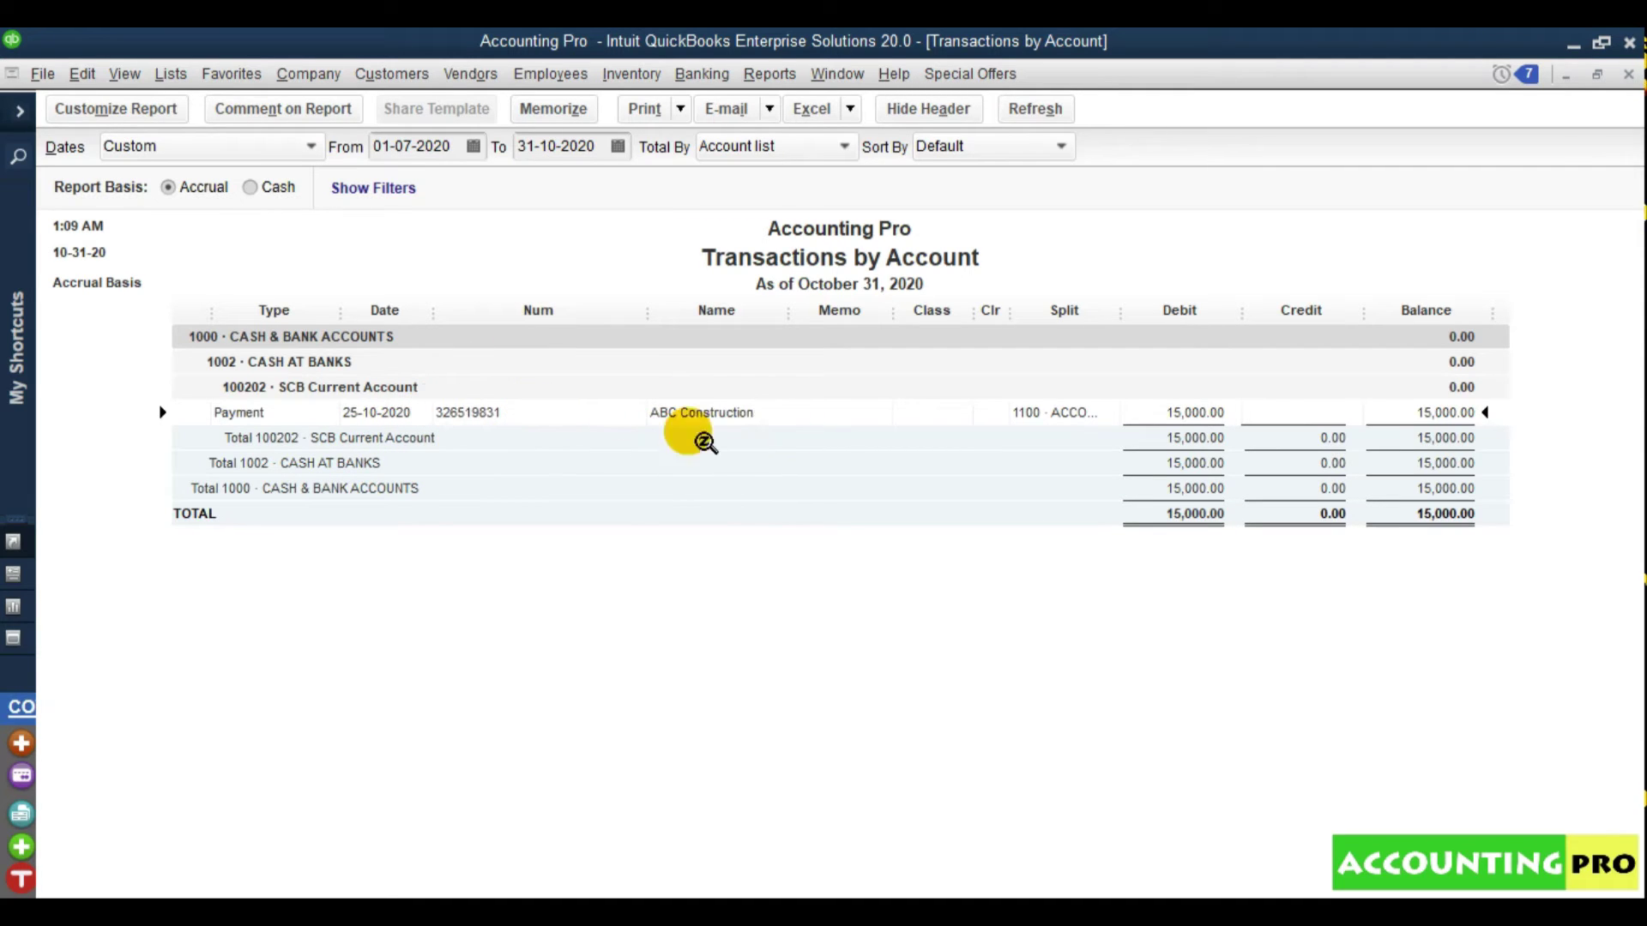
pyautogui.moveTo(1121, 310); pyautogui.dragTo(1219, 309)
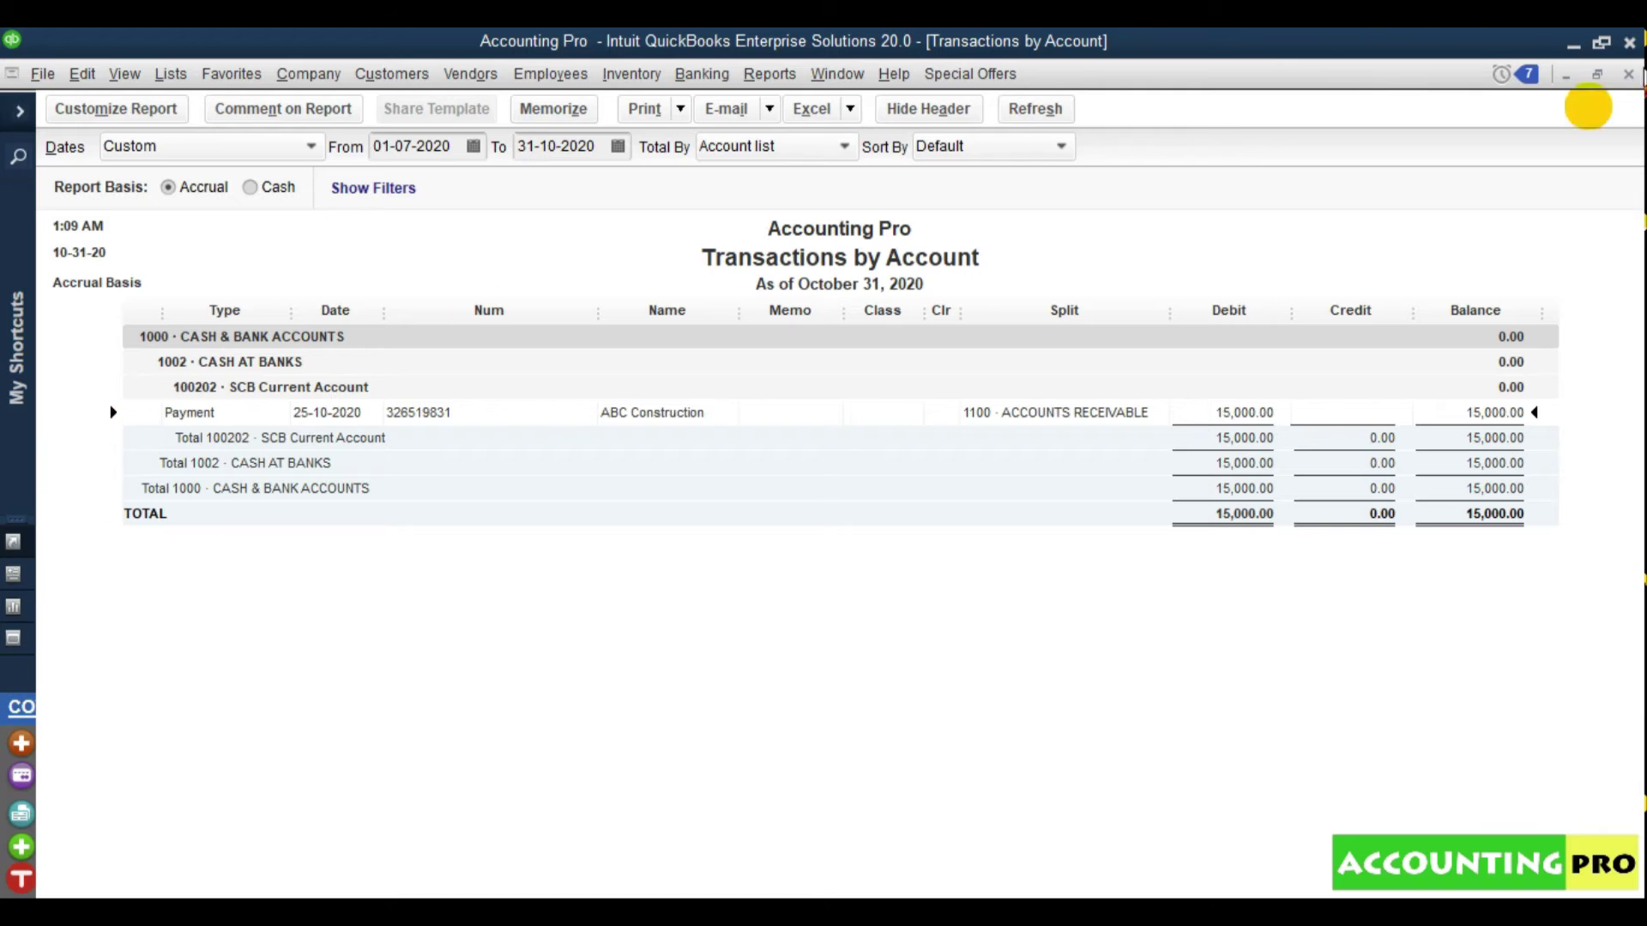
pyautogui.click(1626, 77)
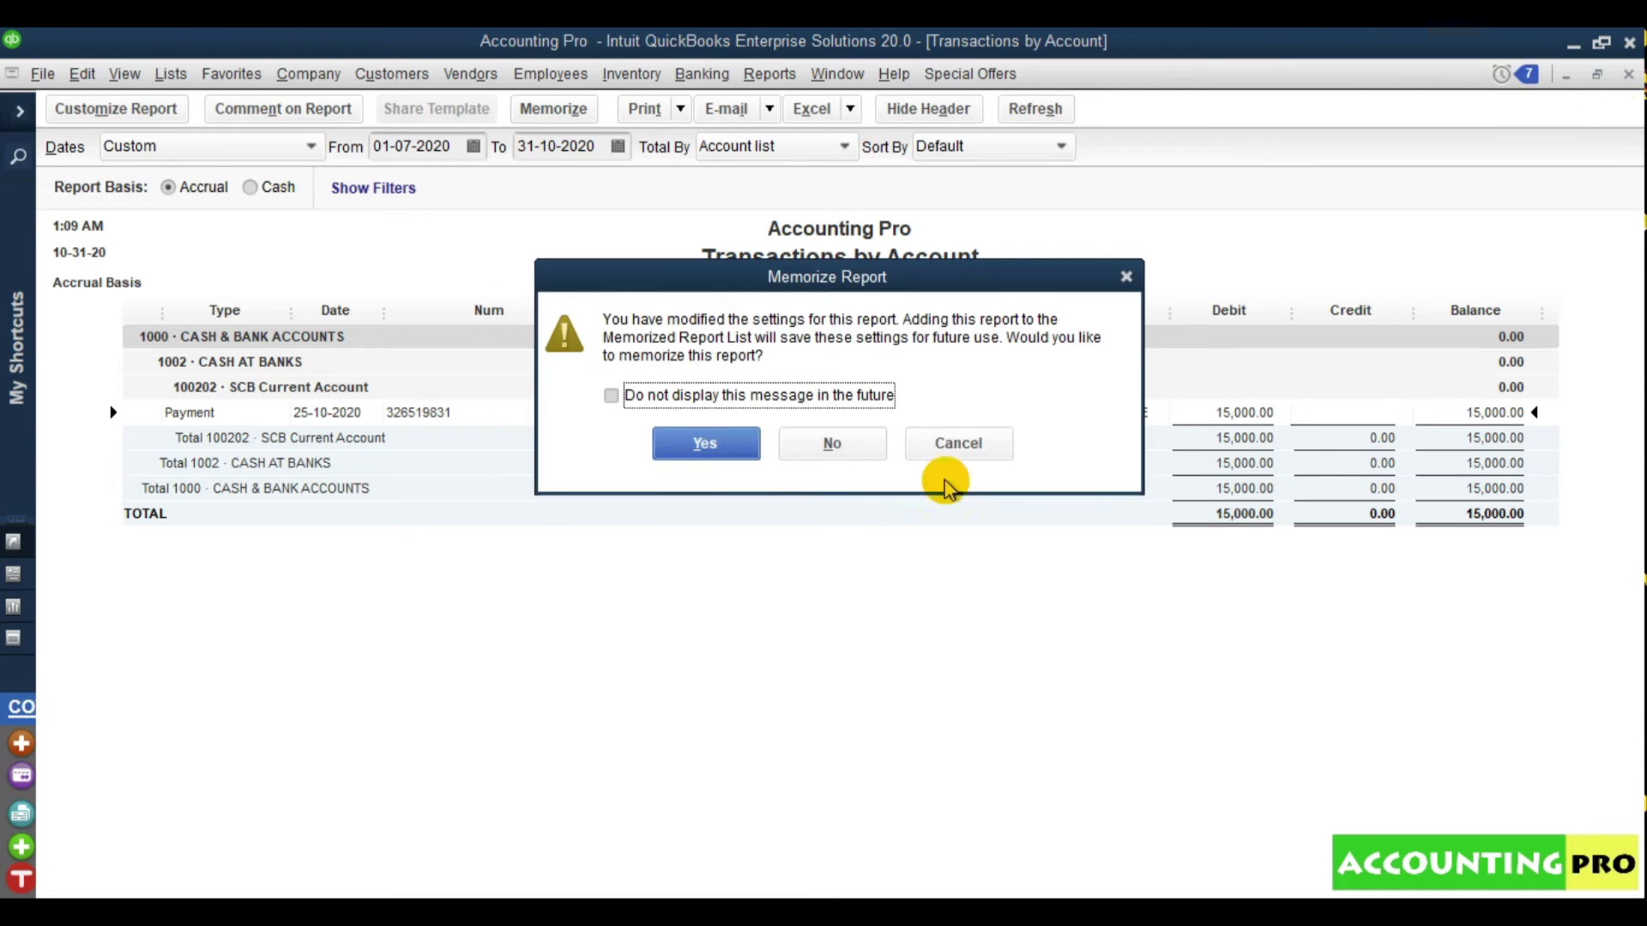
pyautogui.click(836, 452)
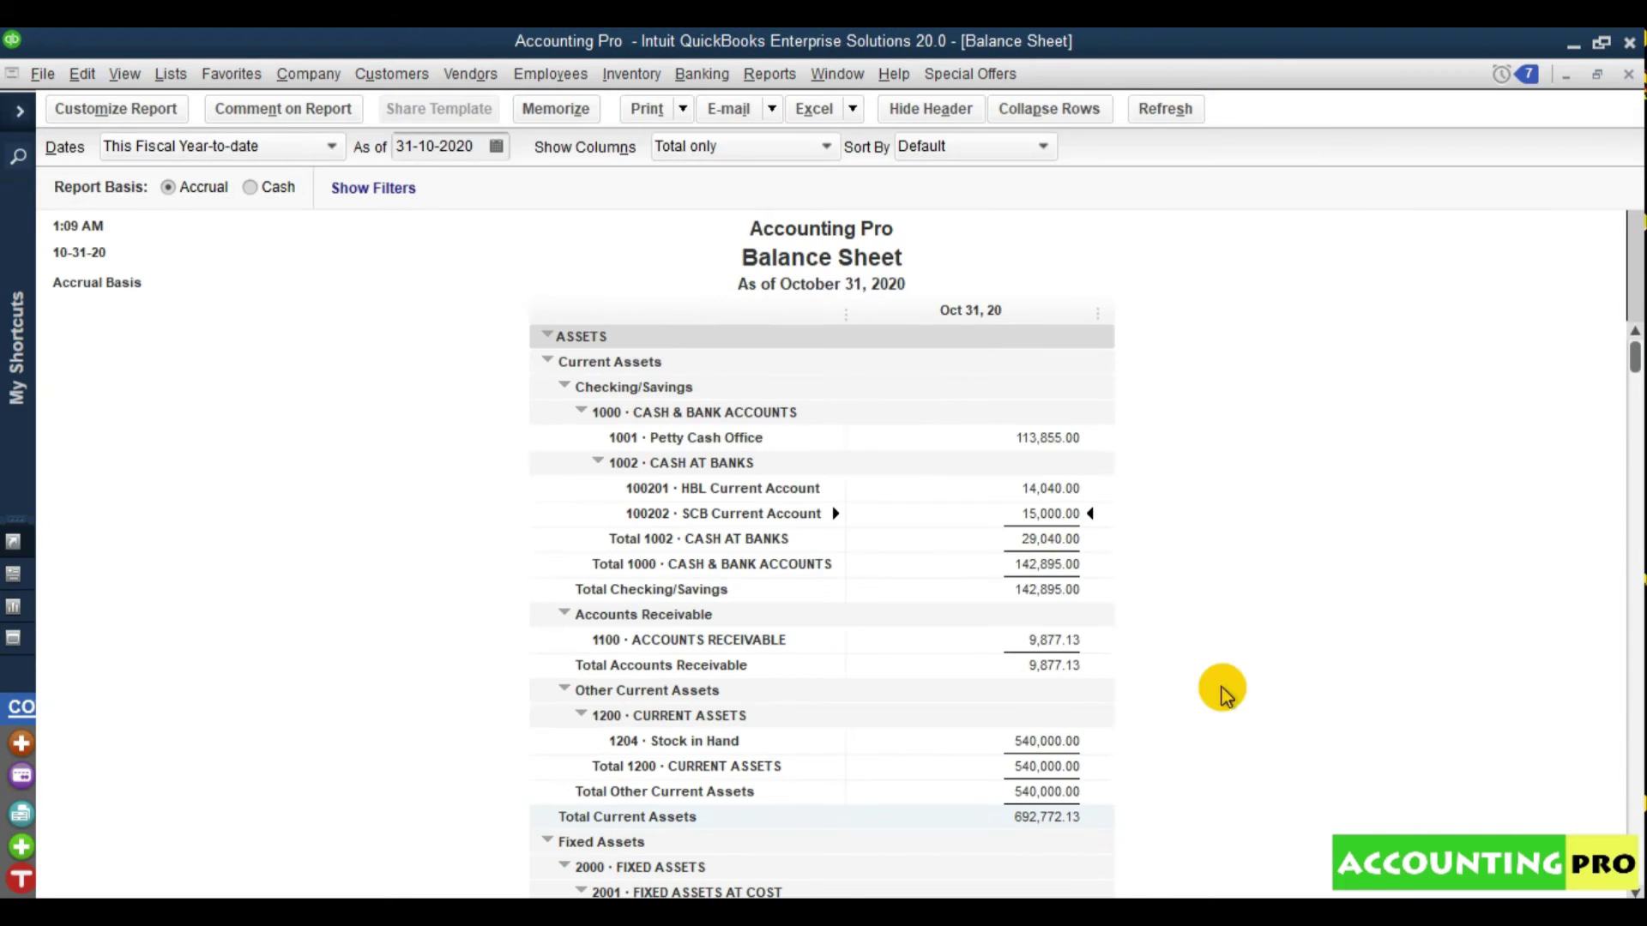
# Review the transactions behind the 1100 · Accounts Receivable balance and run the Open Invoices report
pyautogui.doubleClick(1072, 642)
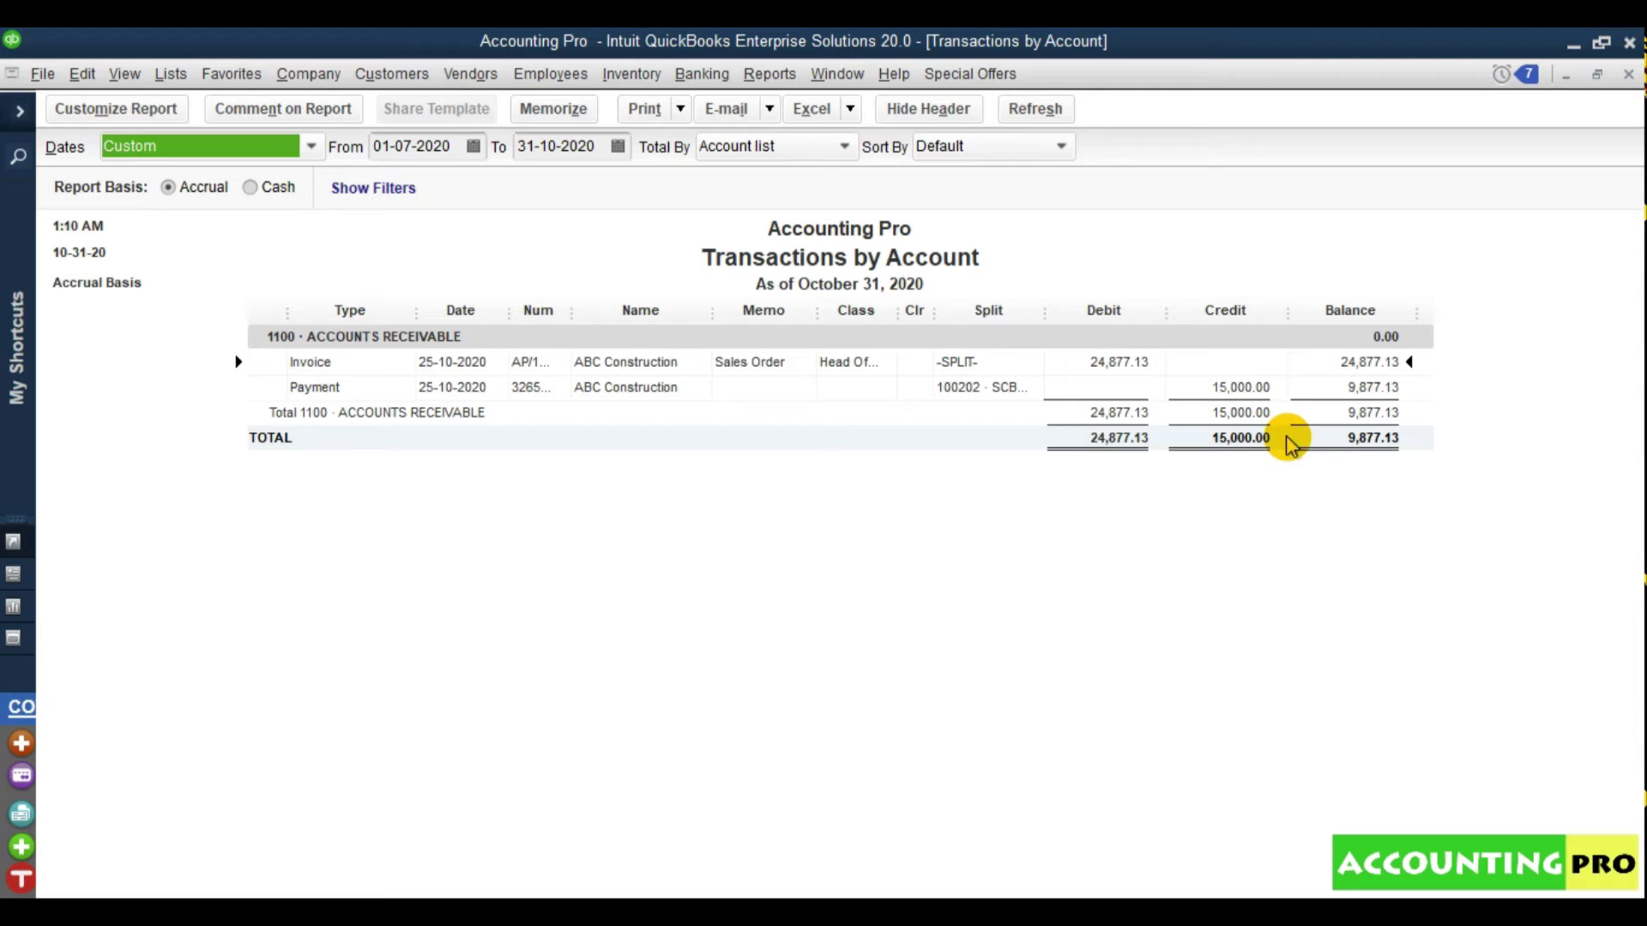
pyautogui.click(1627, 75)
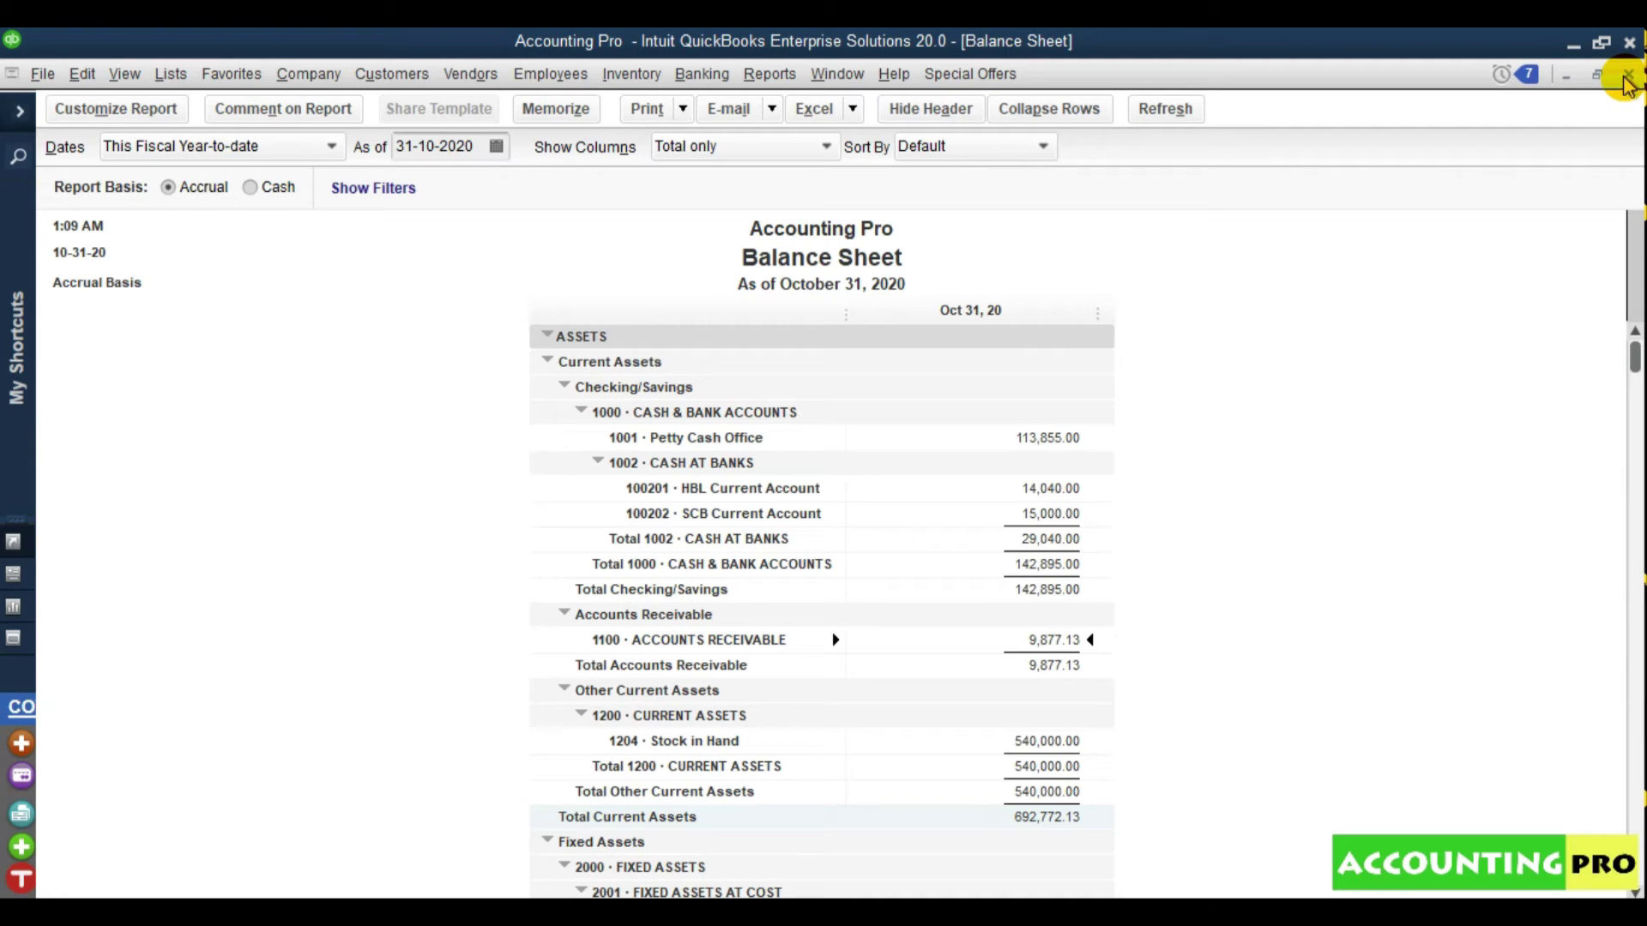
pyautogui.click(770, 75)
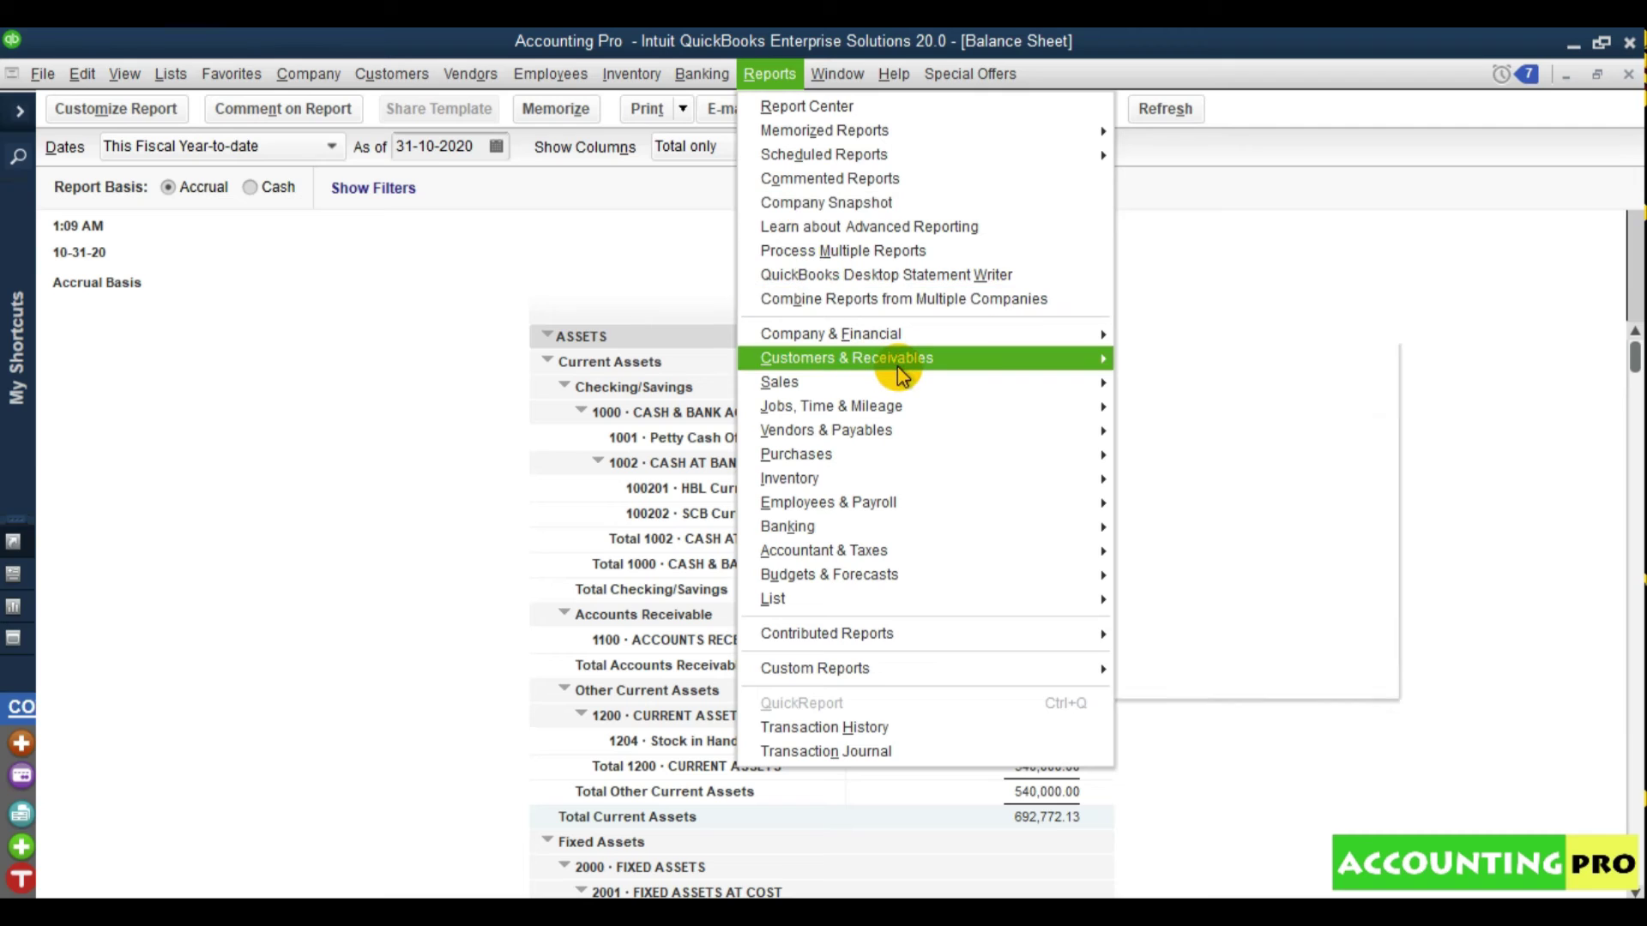
pyautogui.moveTo(899, 374)
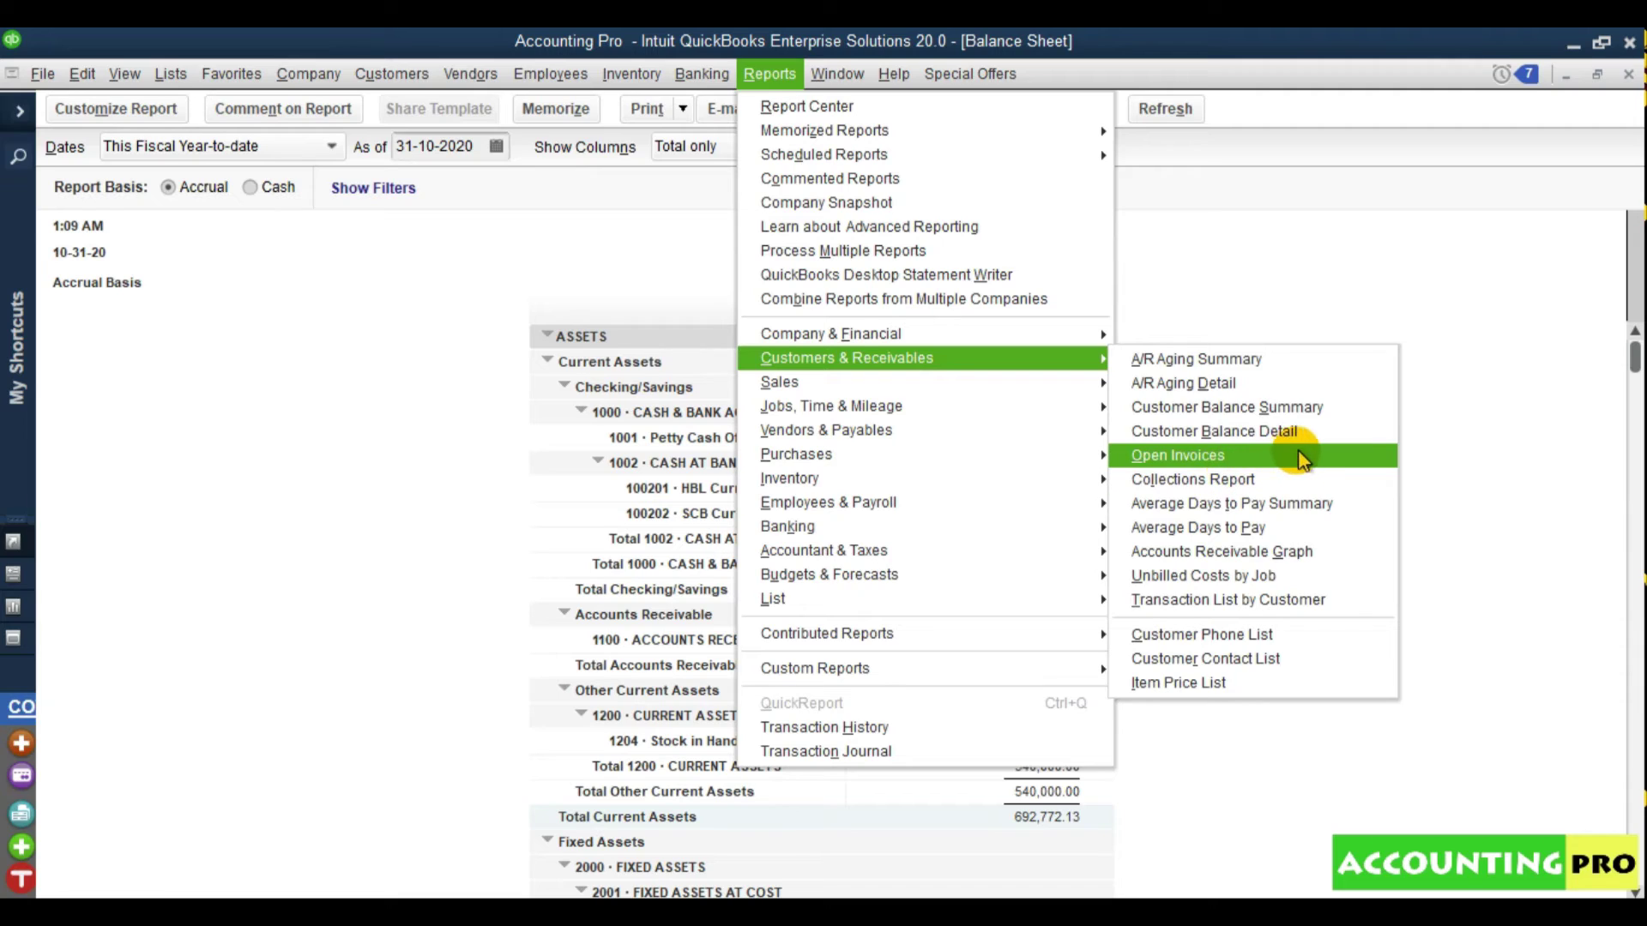
pyautogui.click(1343, 471)
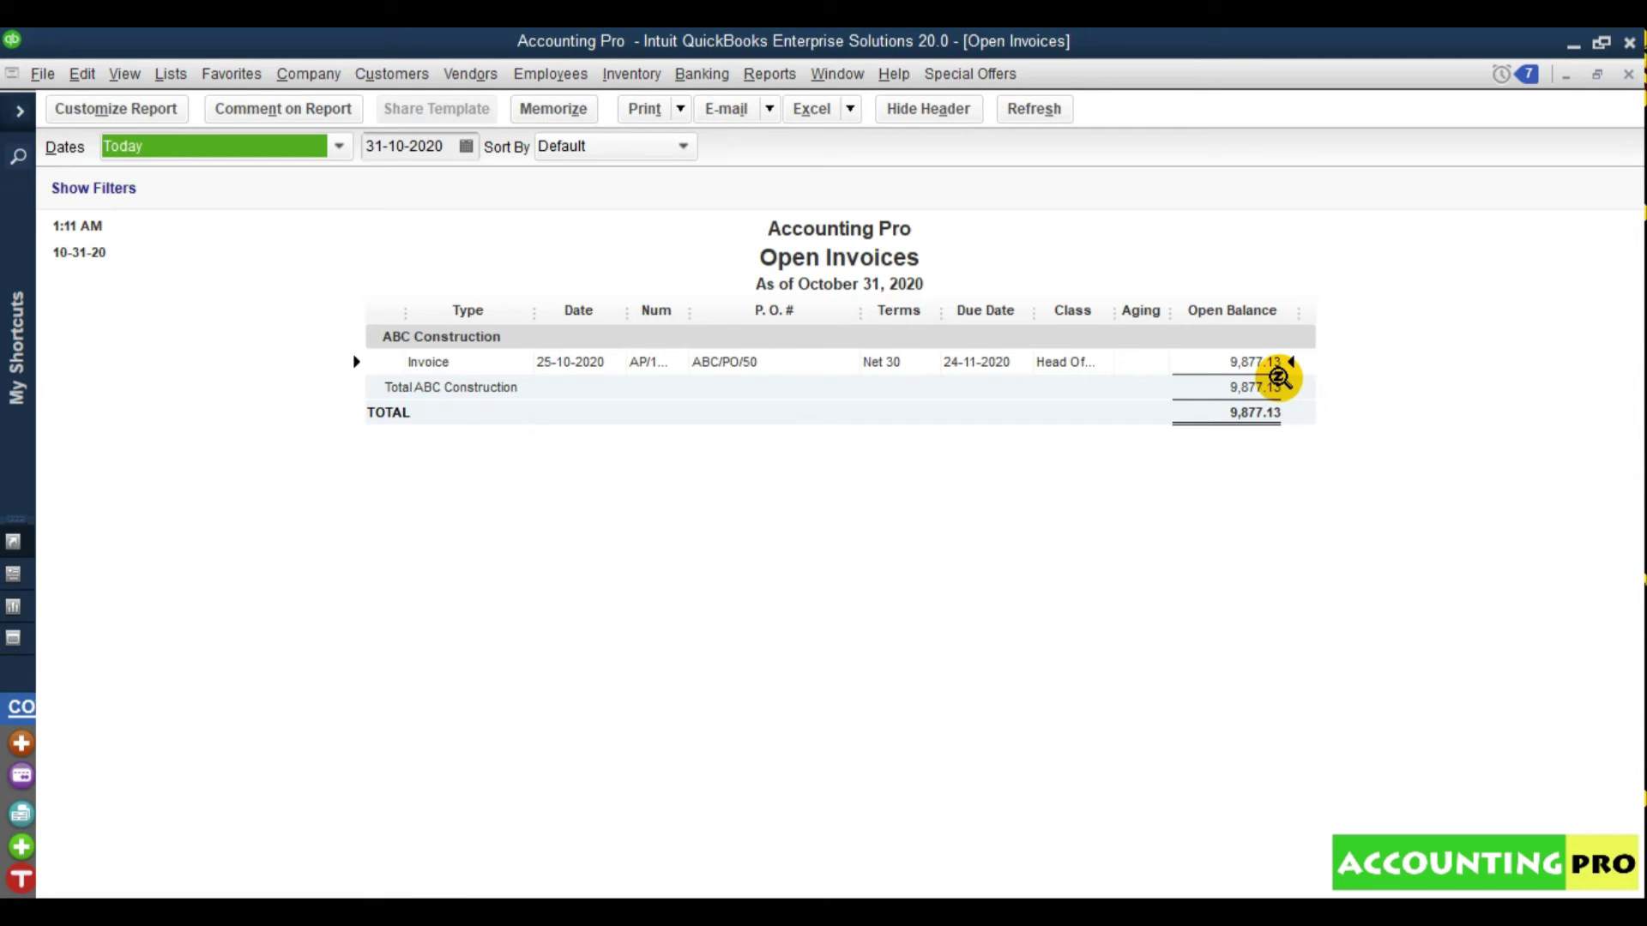
# Find ABC Construction's invoice AP/1020/001 in Create Invoices and create a copy of it
pyautogui.click(392, 74)
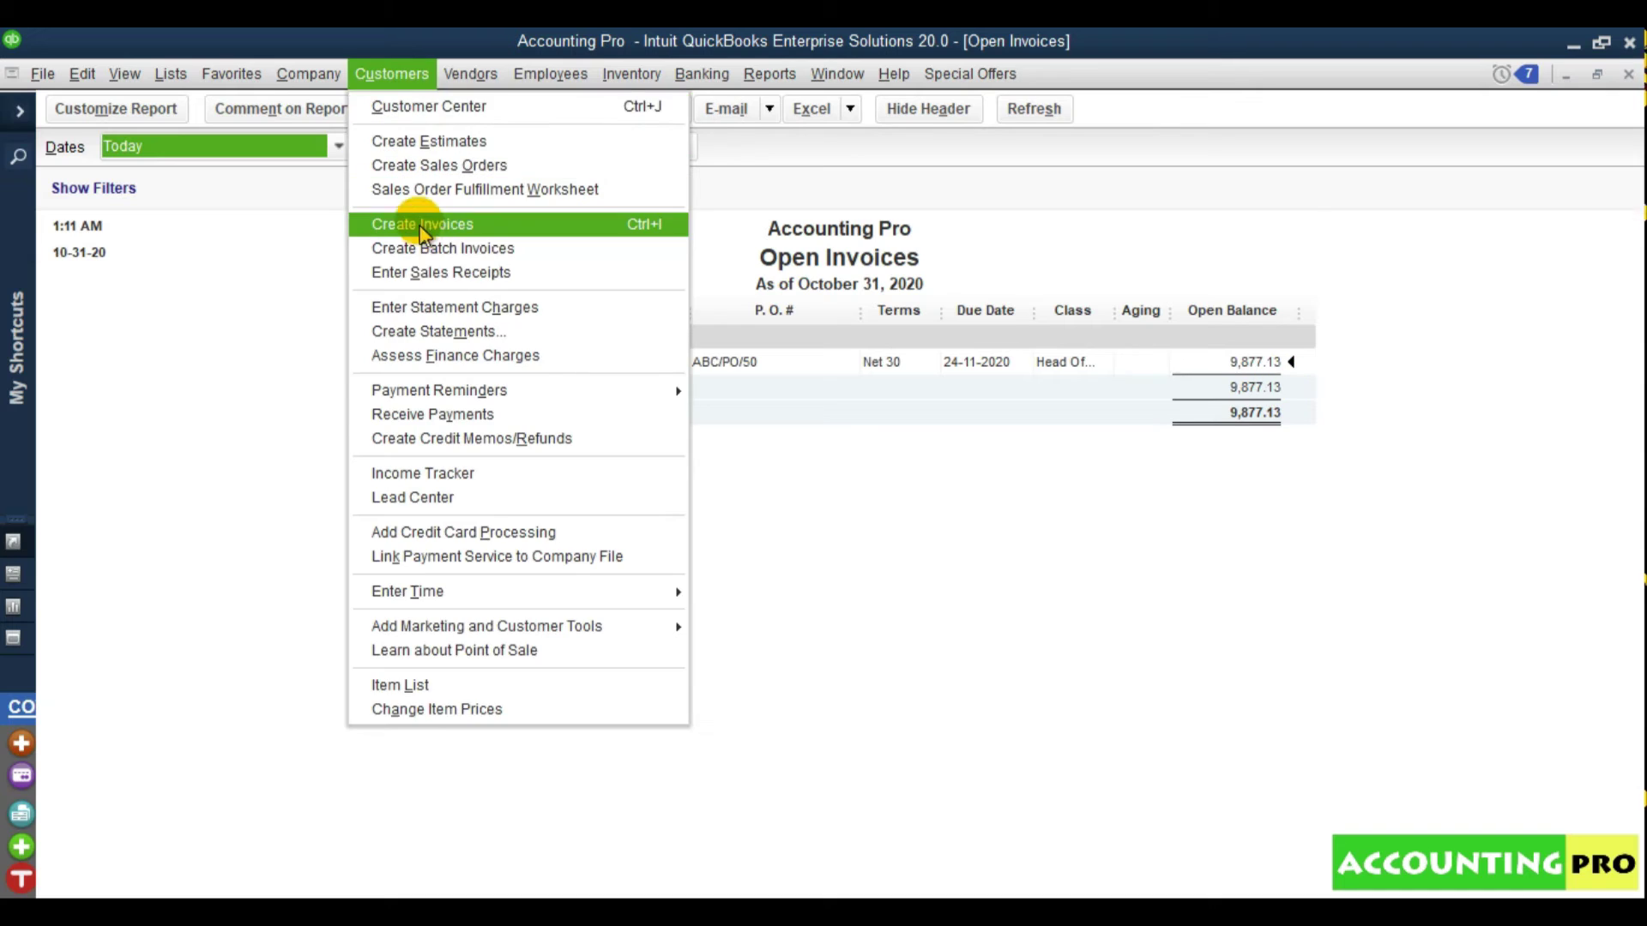
pyautogui.click(418, 227)
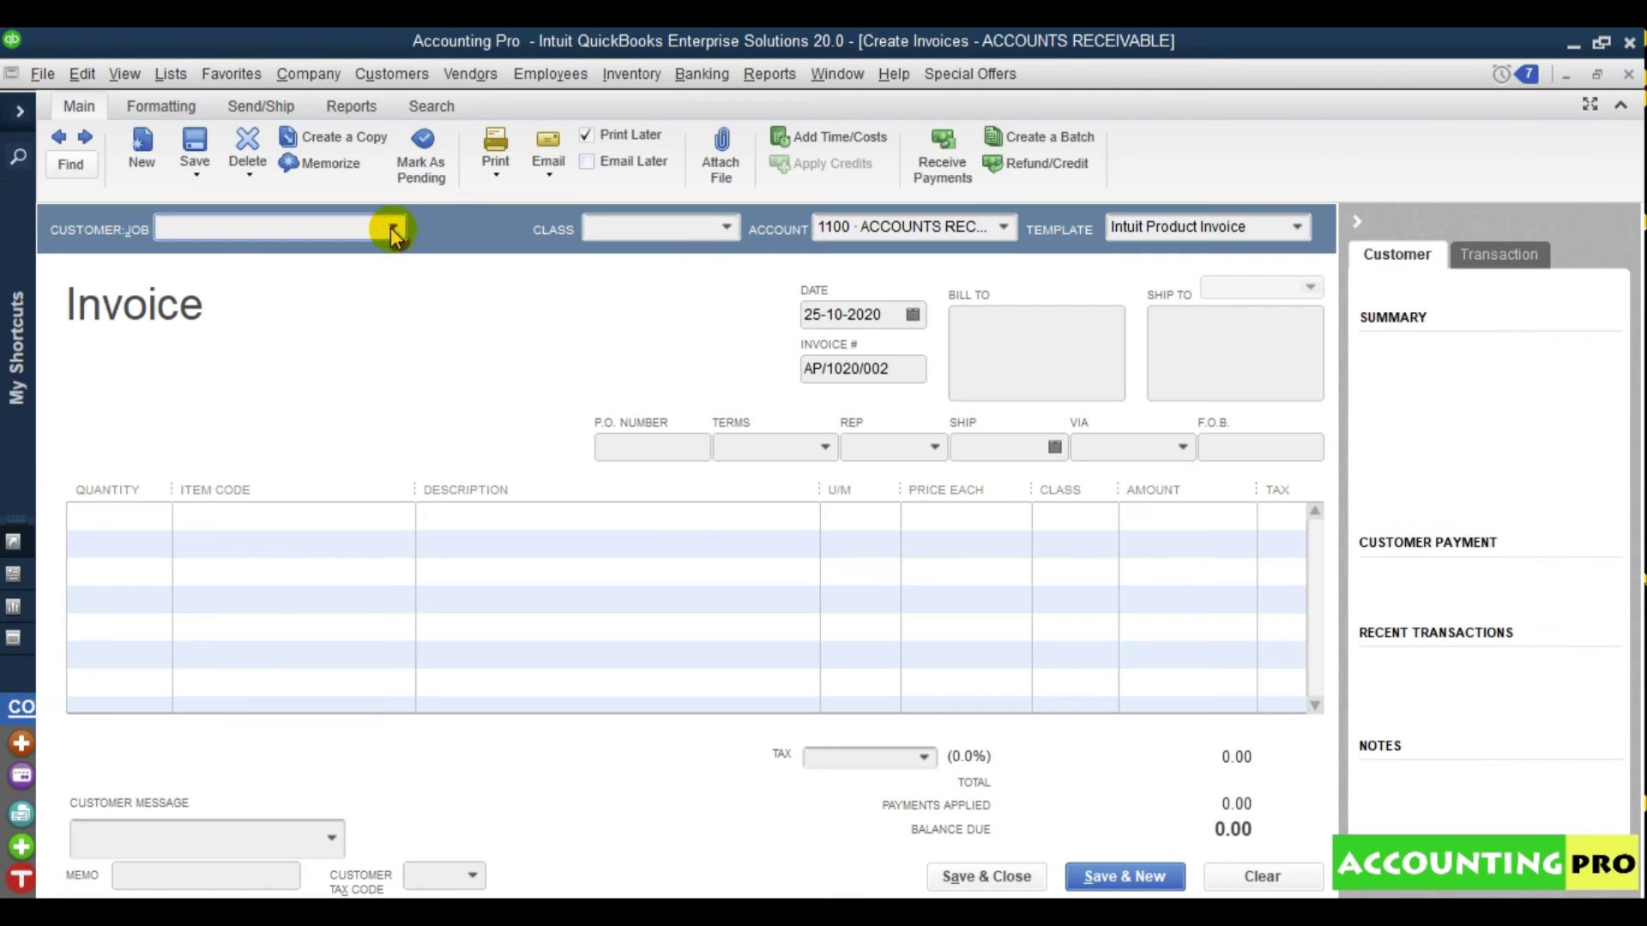
pyautogui.click(392, 227)
pyautogui.click(392, 227)
pyautogui.click(58, 139)
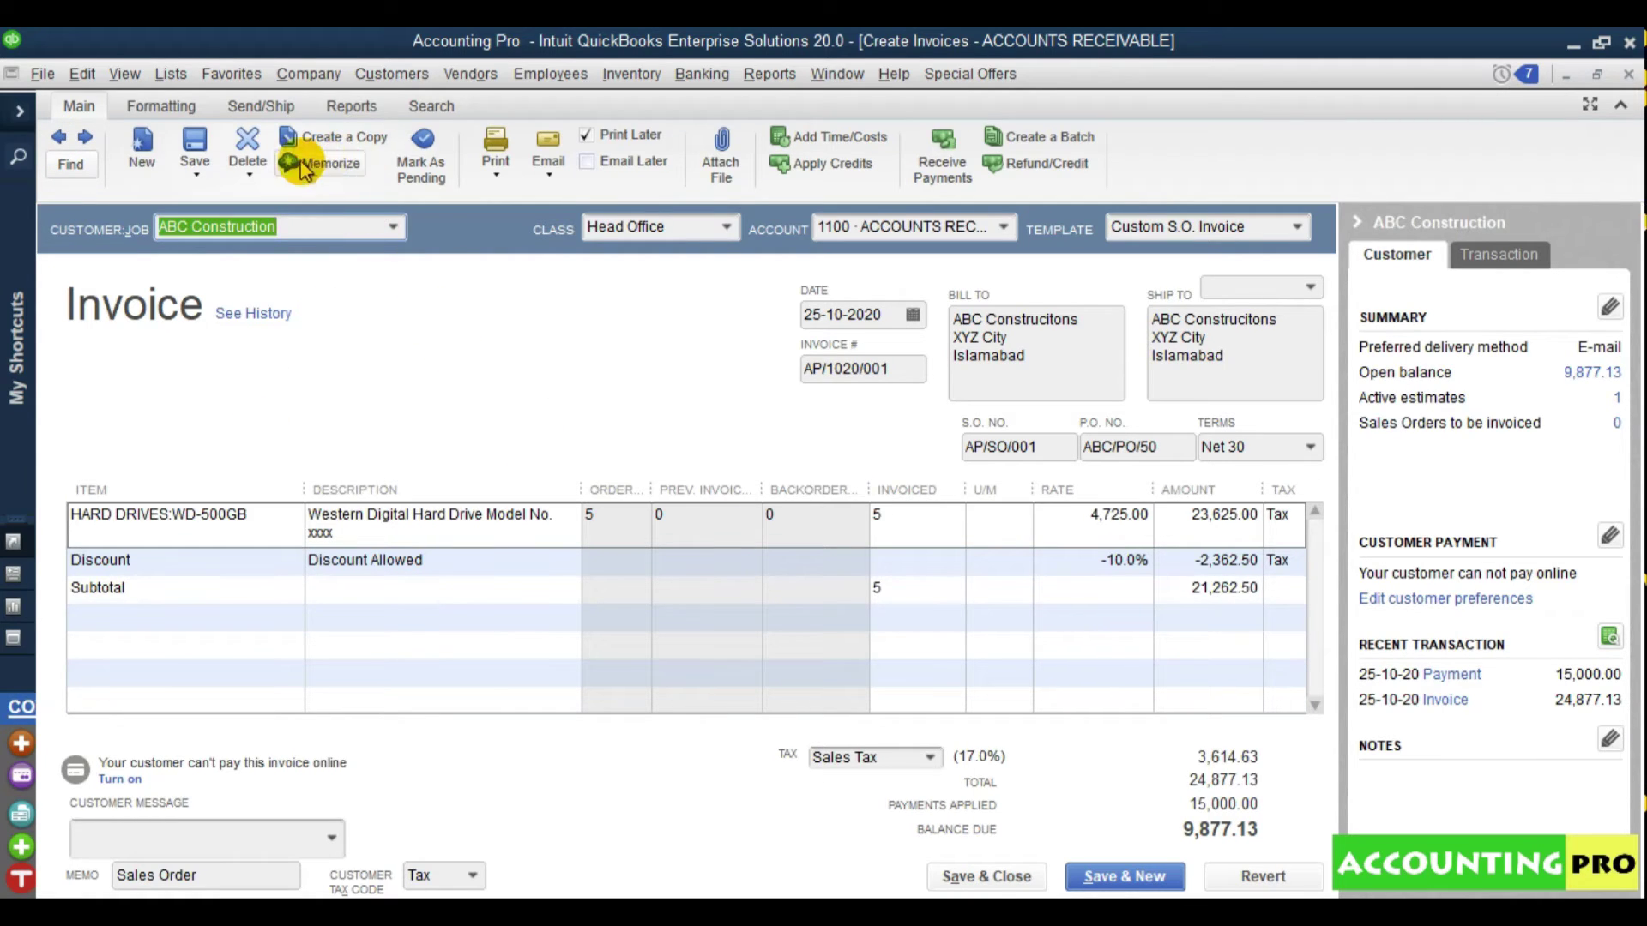
pyautogui.click(349, 145)
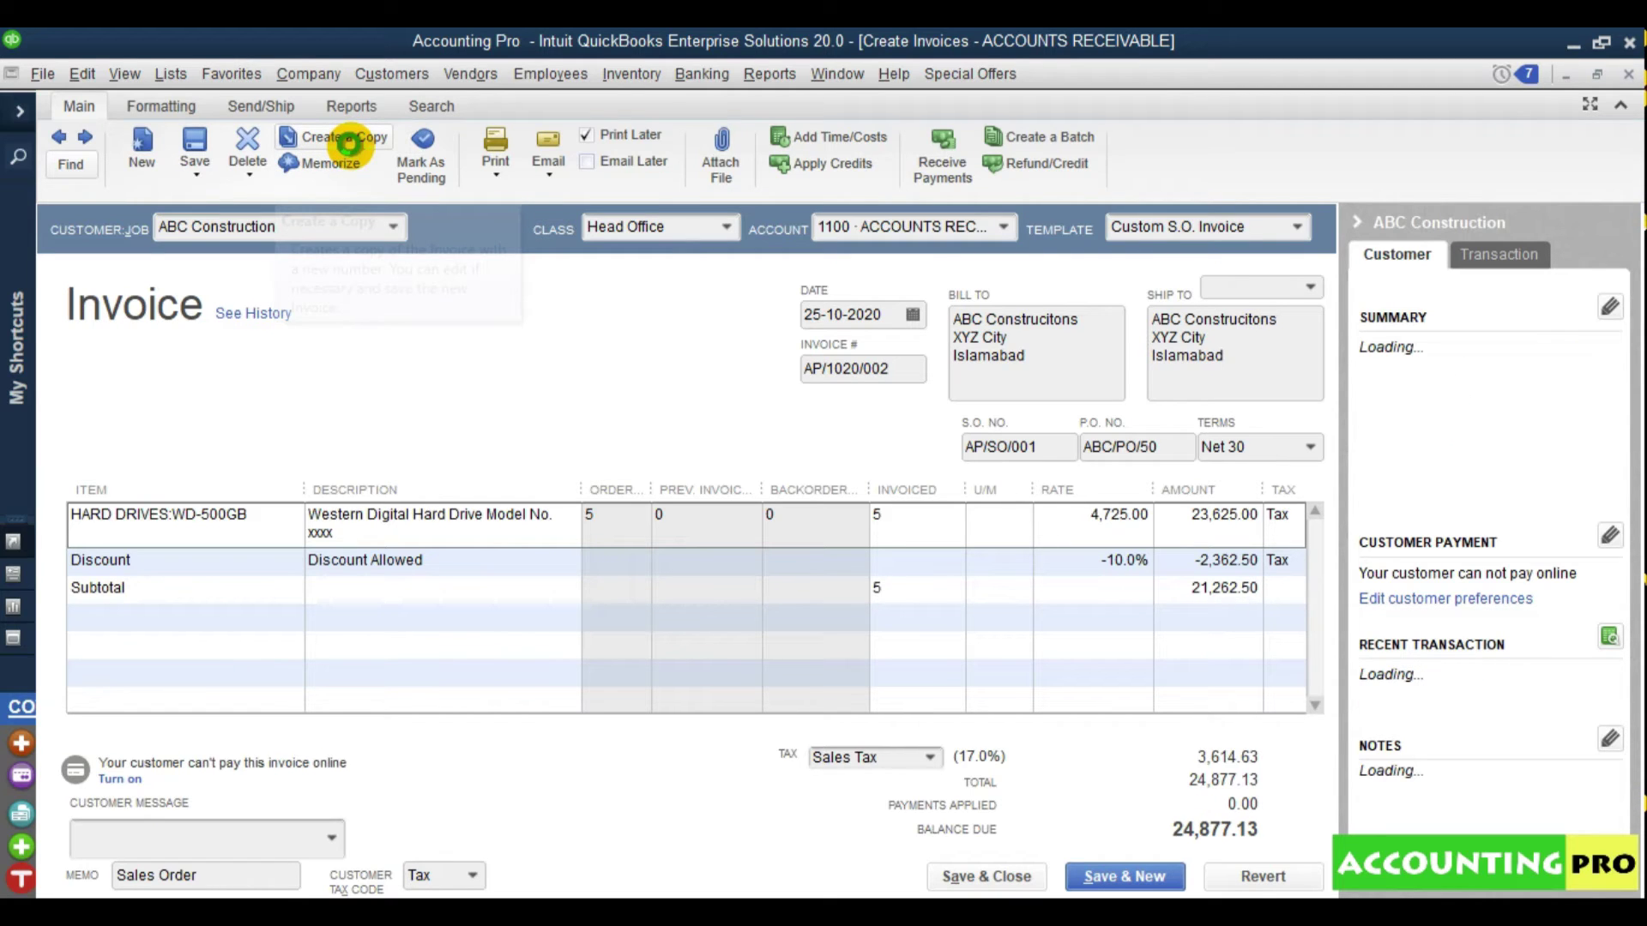
pyautogui.click(816, 411)
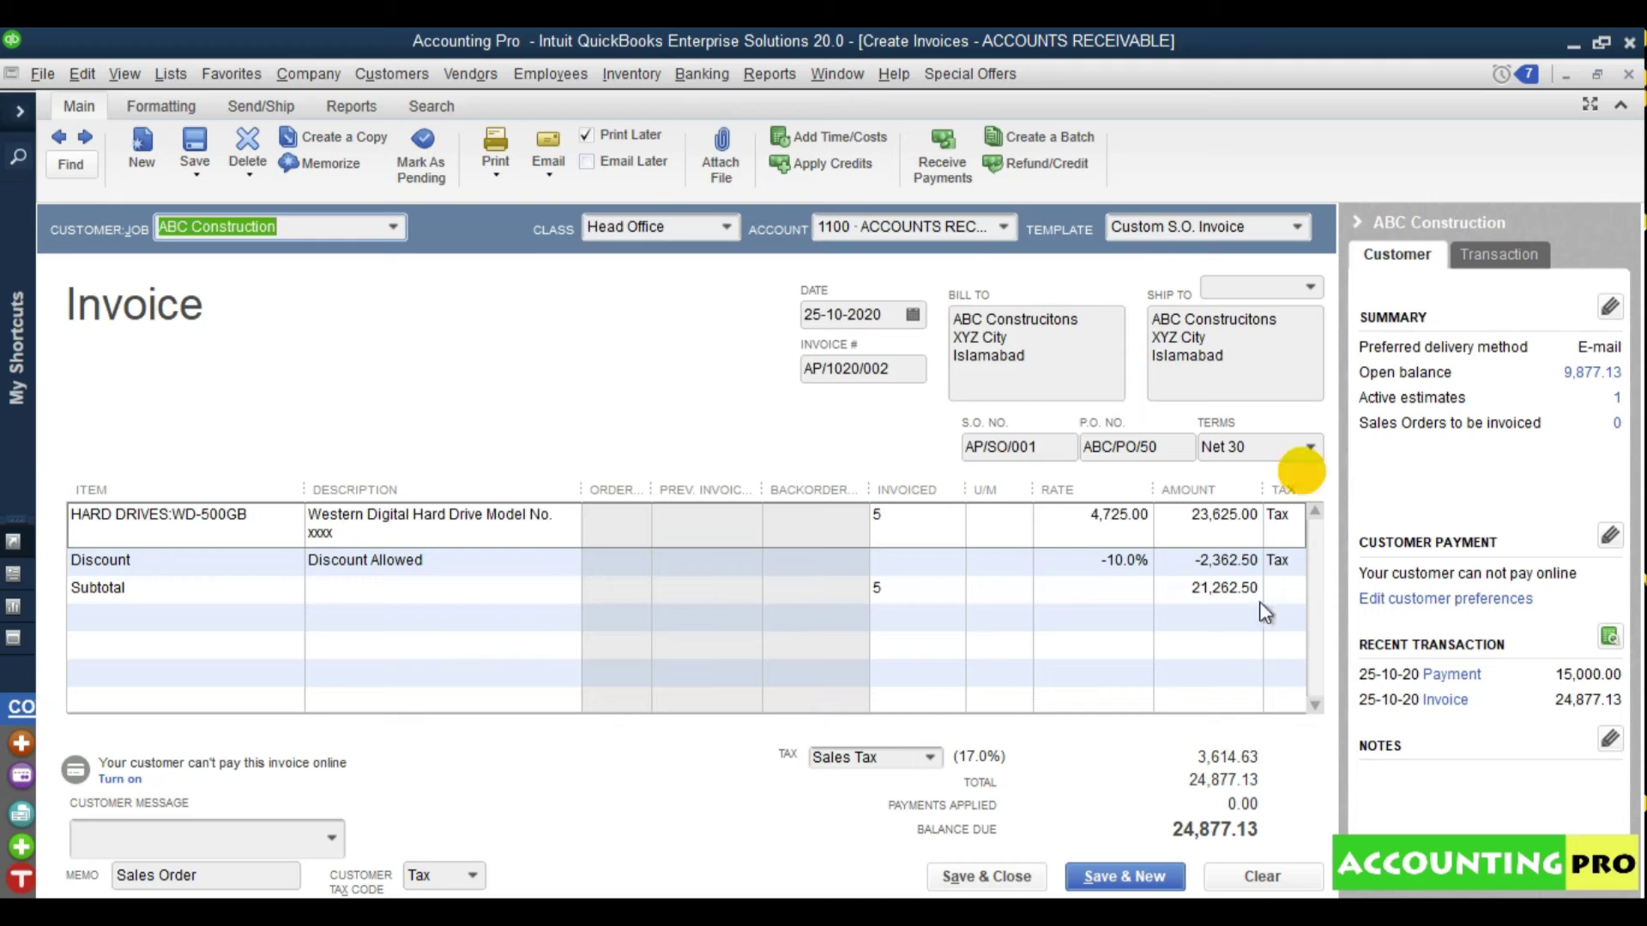
# Assign the copied invoice to the customer listed just above XYZ Private Limited, date it 31-10-2020, and save and close it, ignoring the spelling suggestion
pyautogui.click(393, 227)
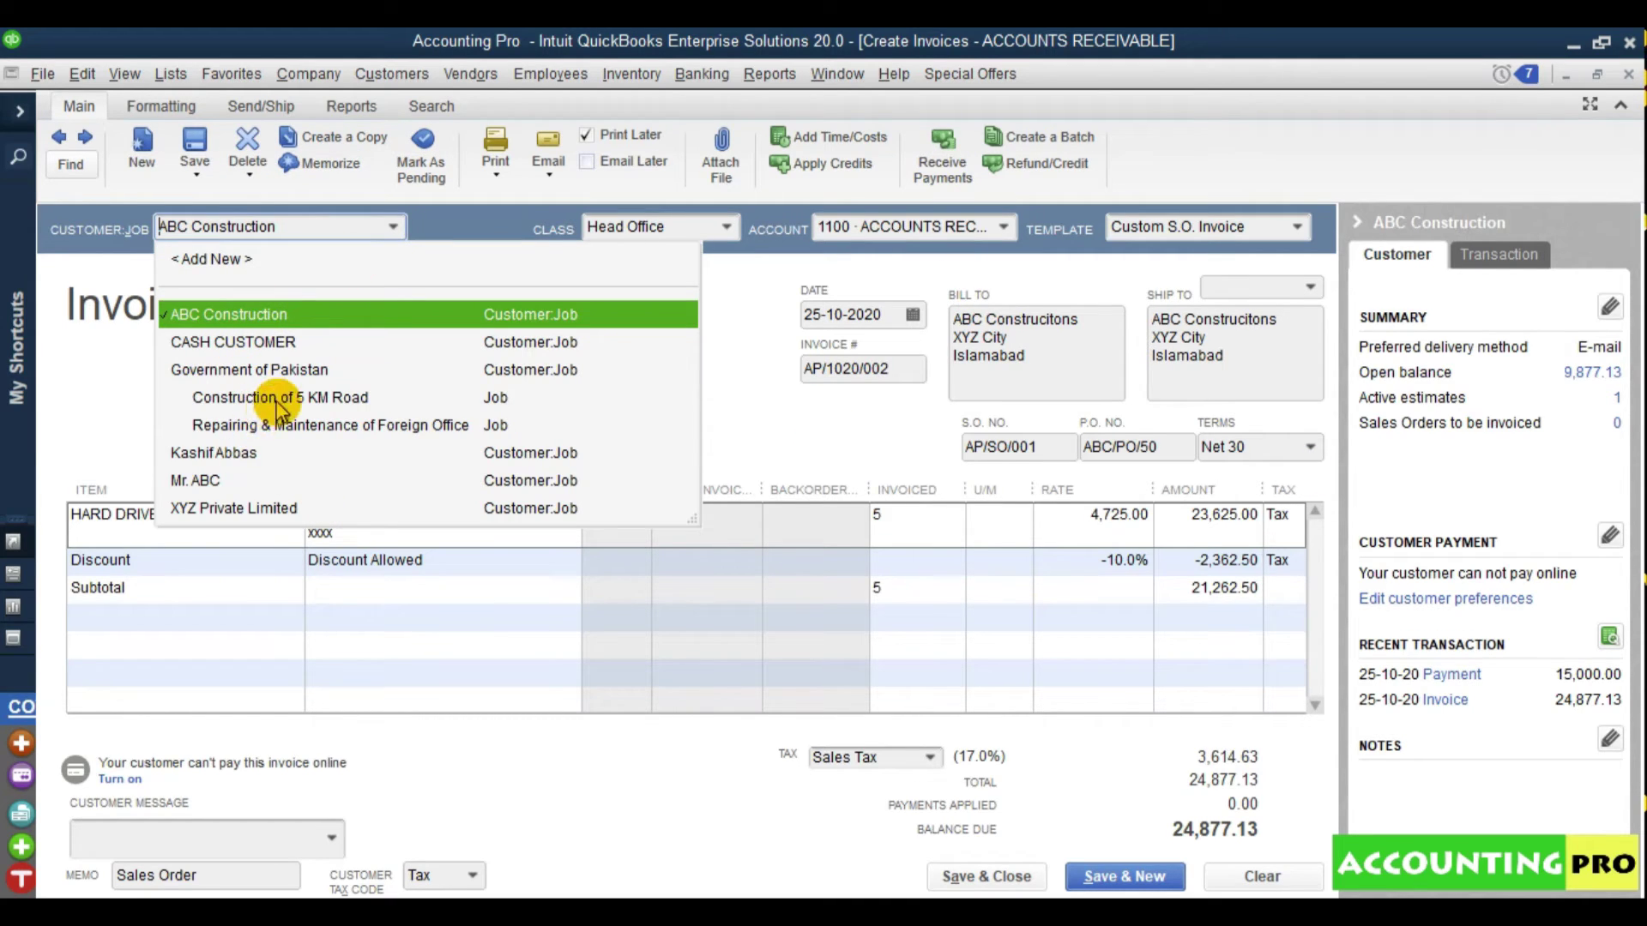
pyautogui.click(197, 481)
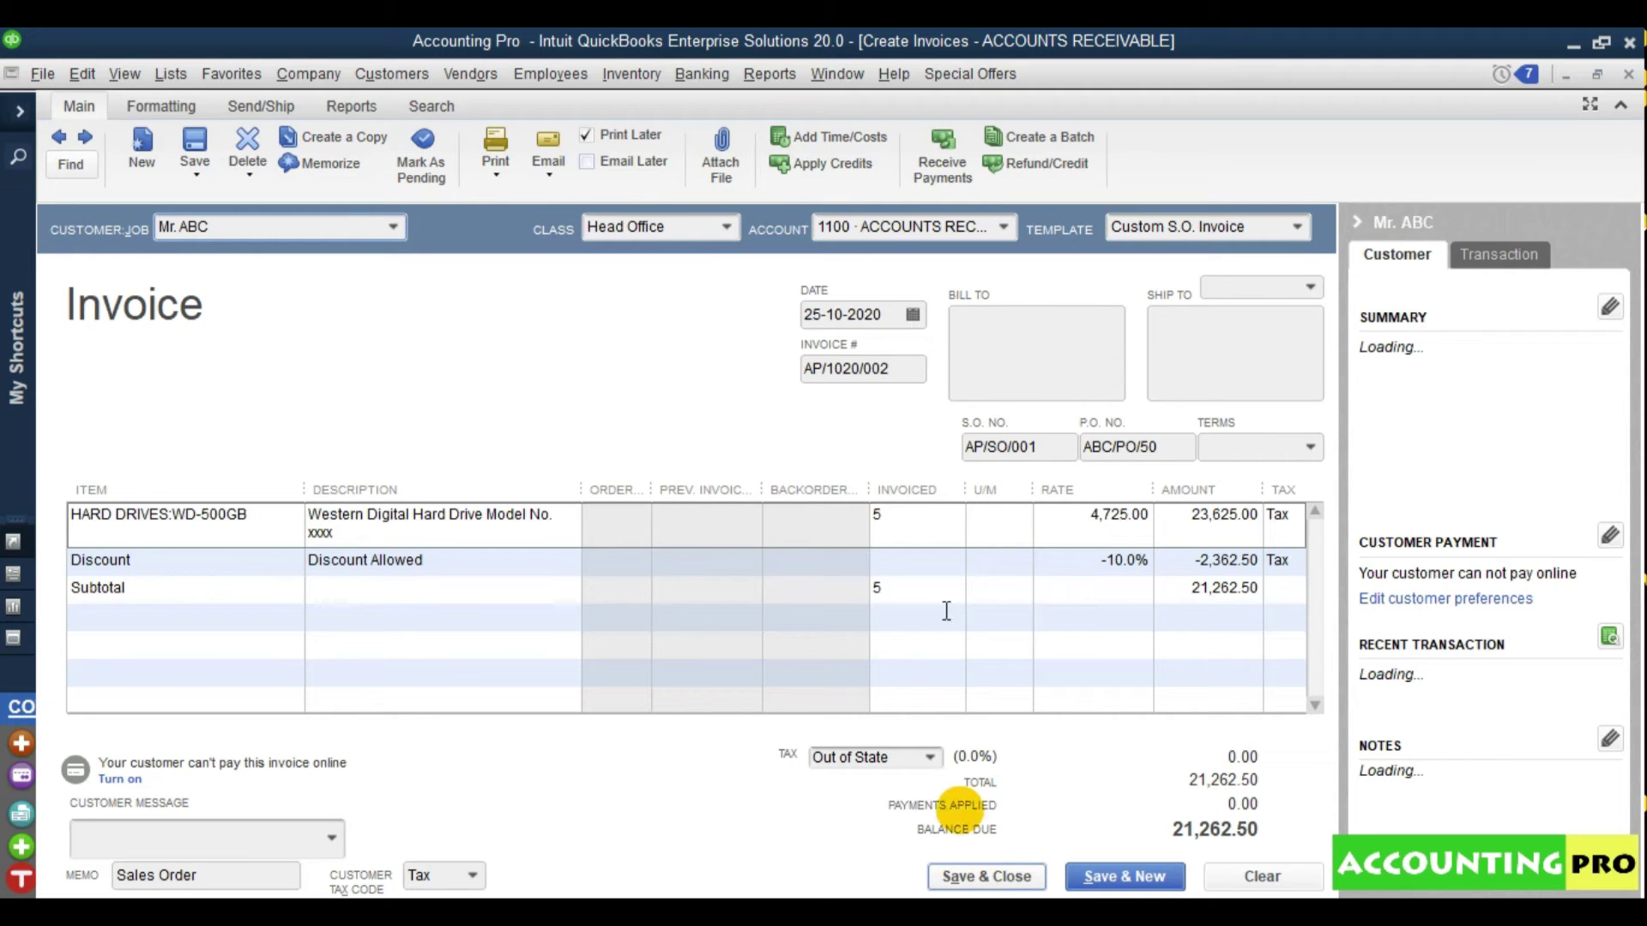
pyautogui.click(913, 315)
pyautogui.click(994, 535)
pyautogui.click(987, 876)
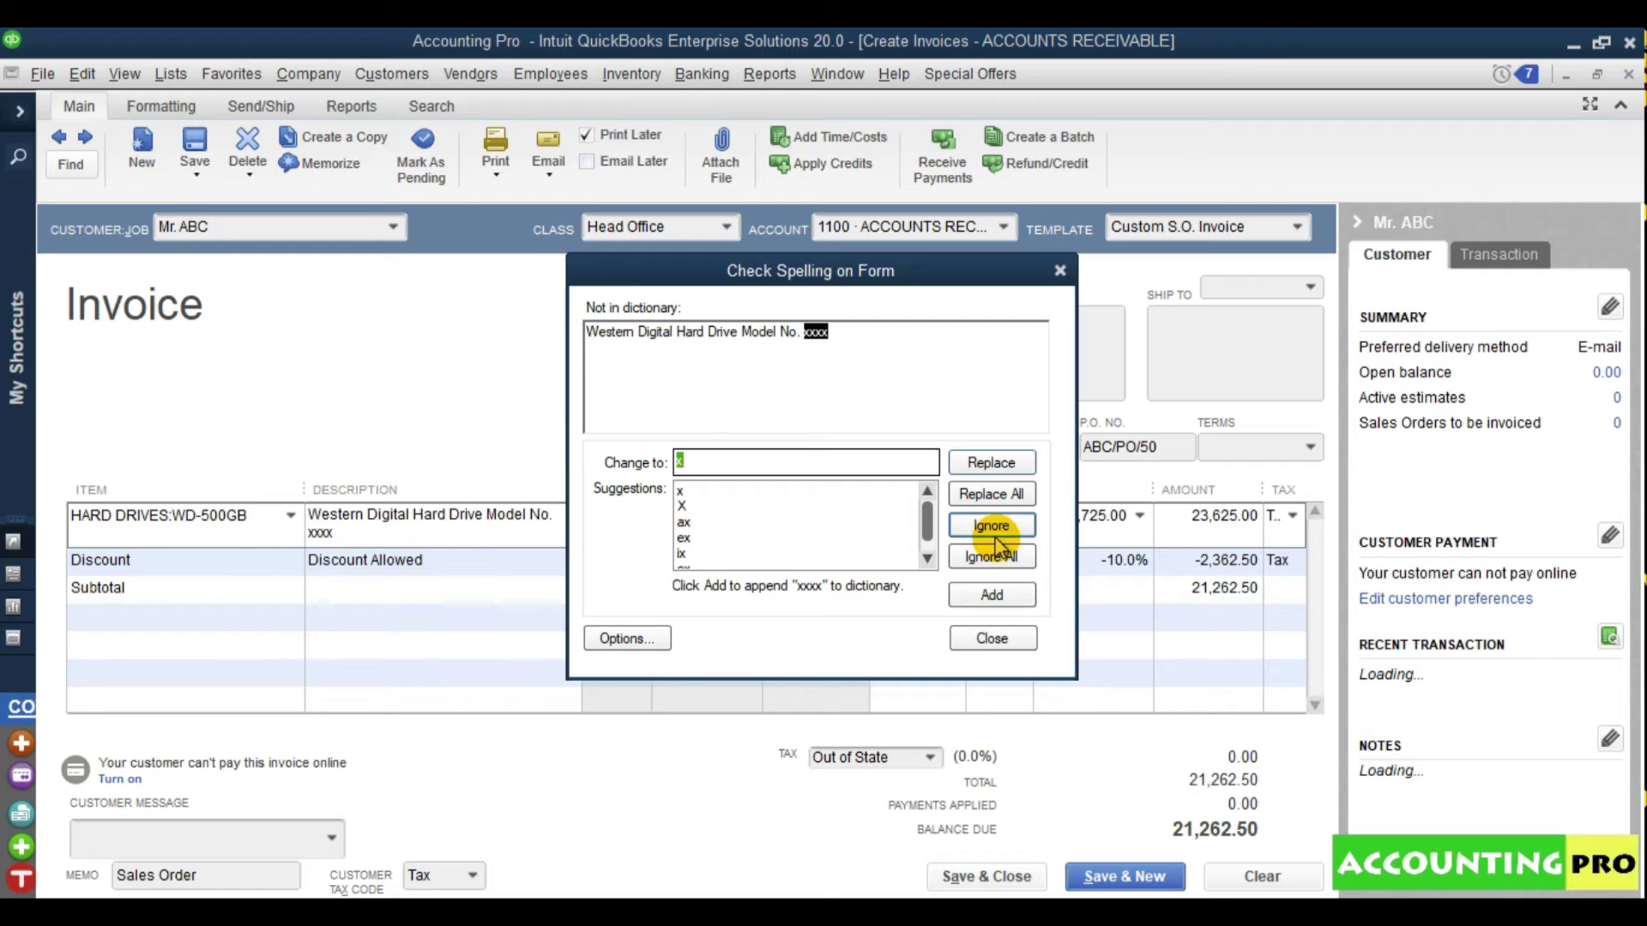
pyautogui.click(993, 525)
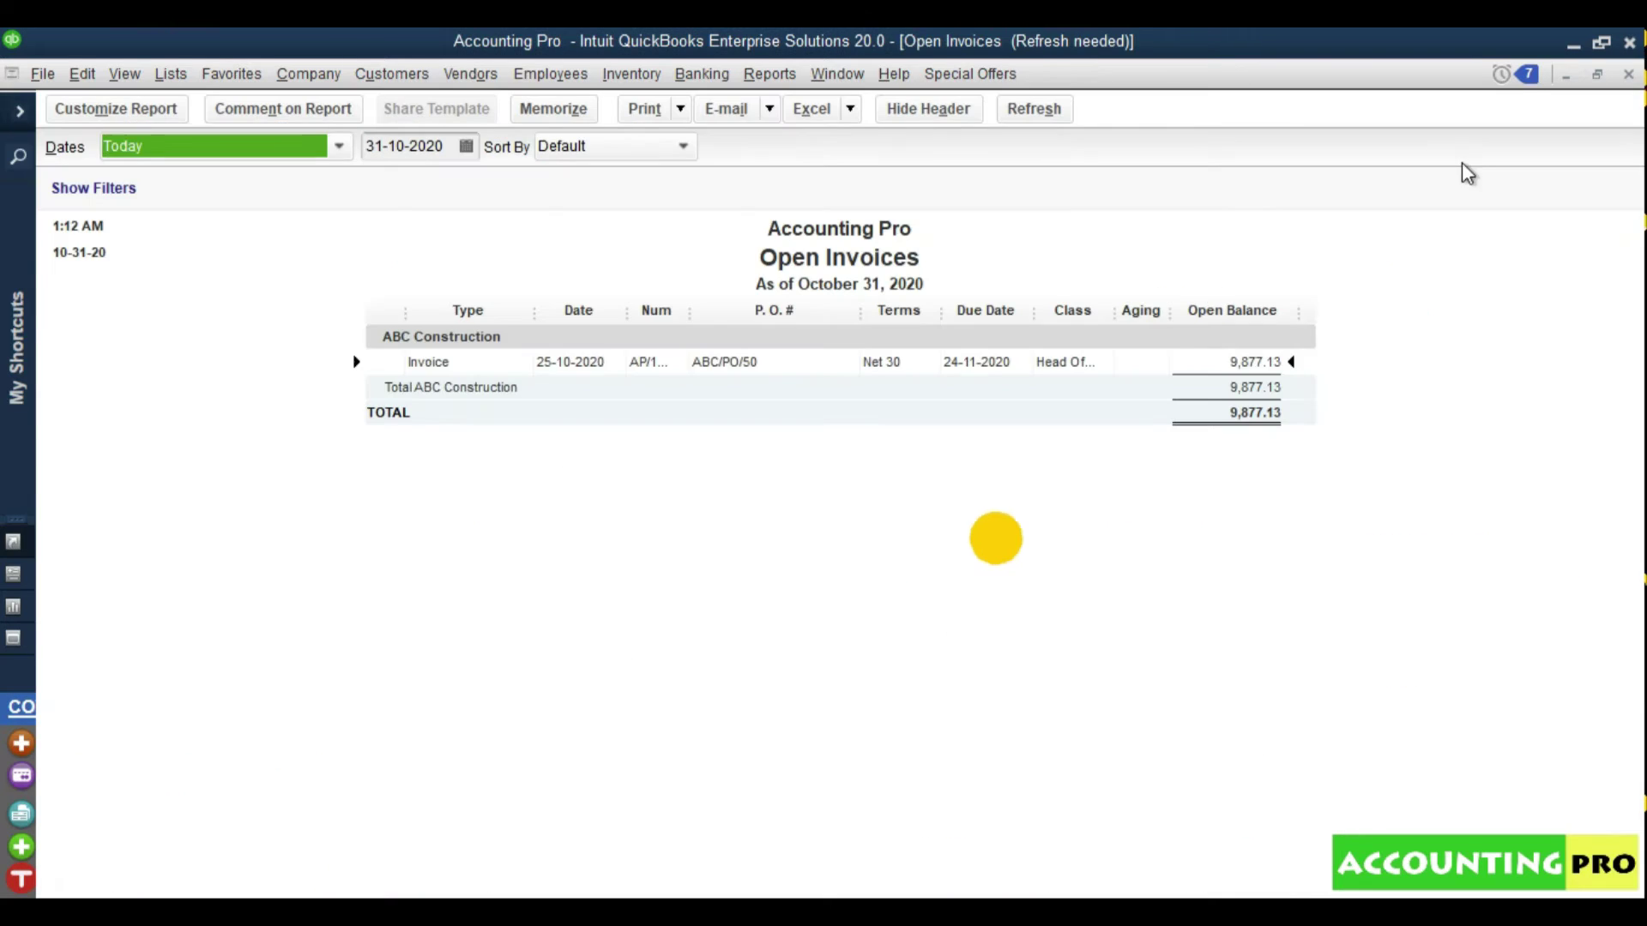
# Return to the Balance Sheet and open the transactions behind the 1100 · Accounts Receivable balance
pyautogui.click(1629, 75)
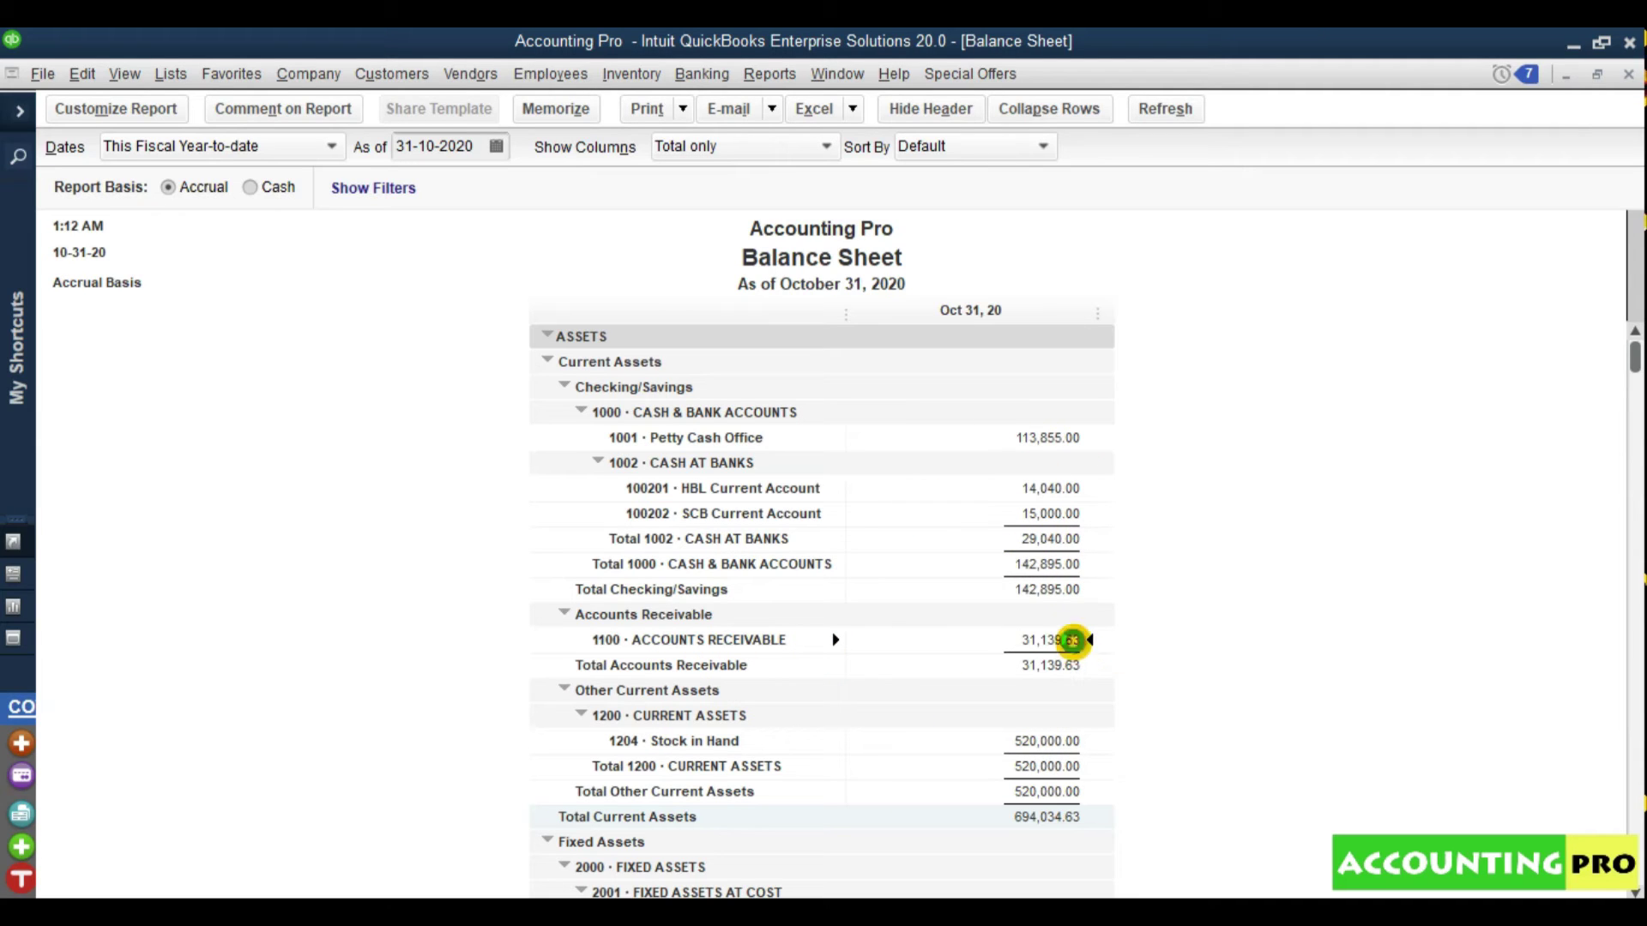
pyautogui.doubleClick(1068, 643)
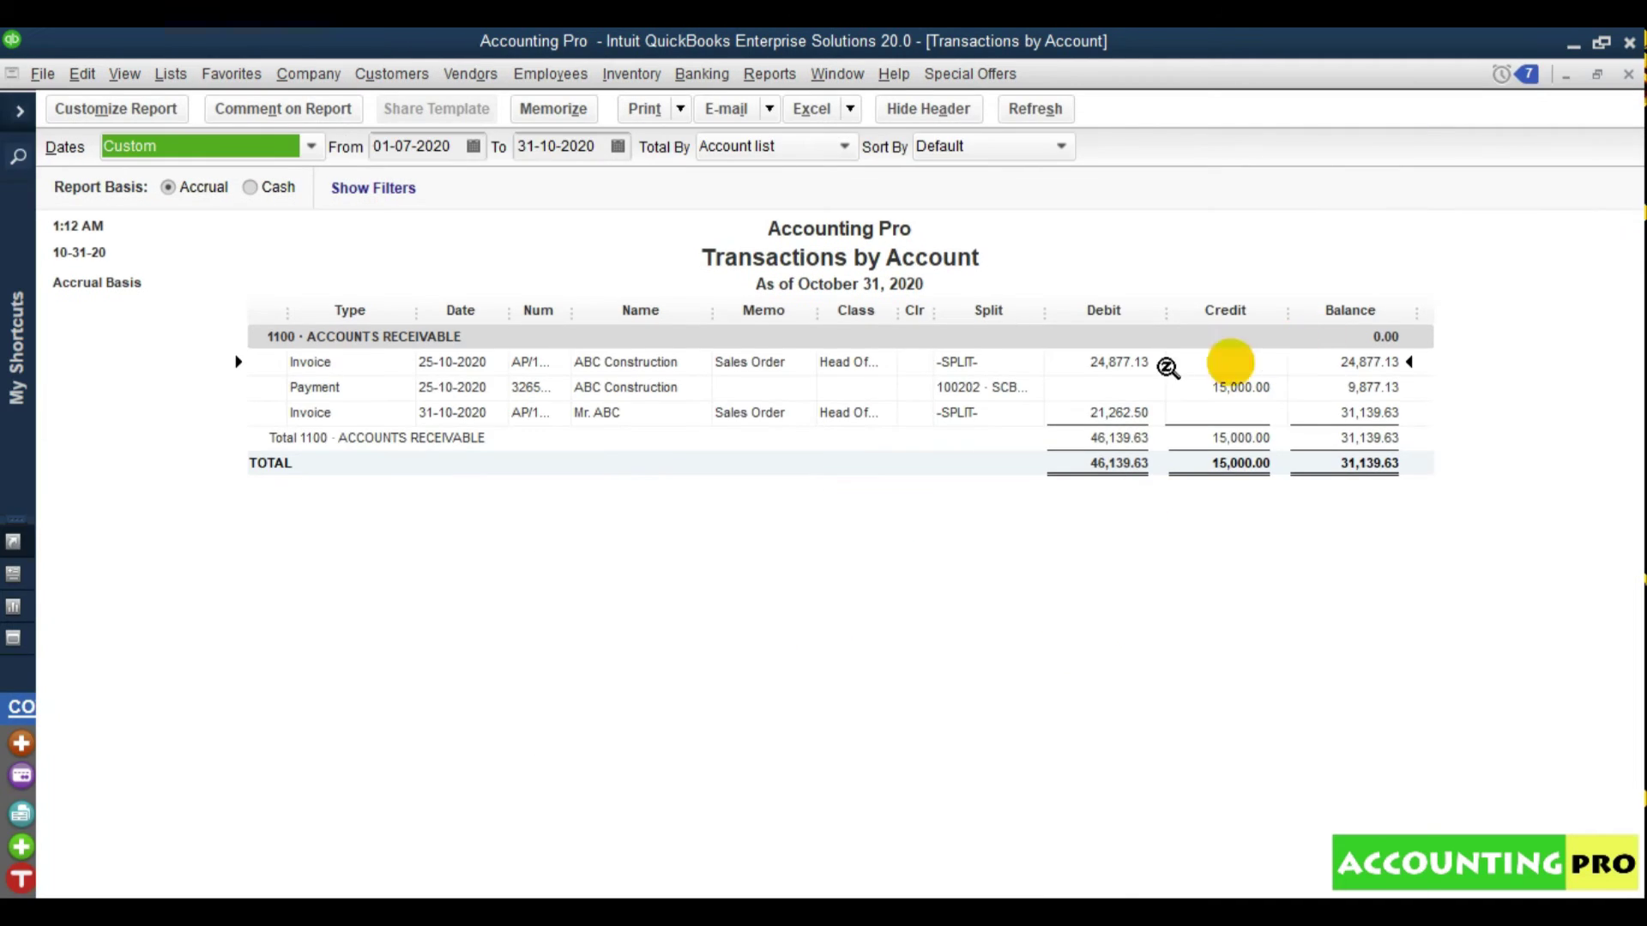
pyautogui.click(1371, 387)
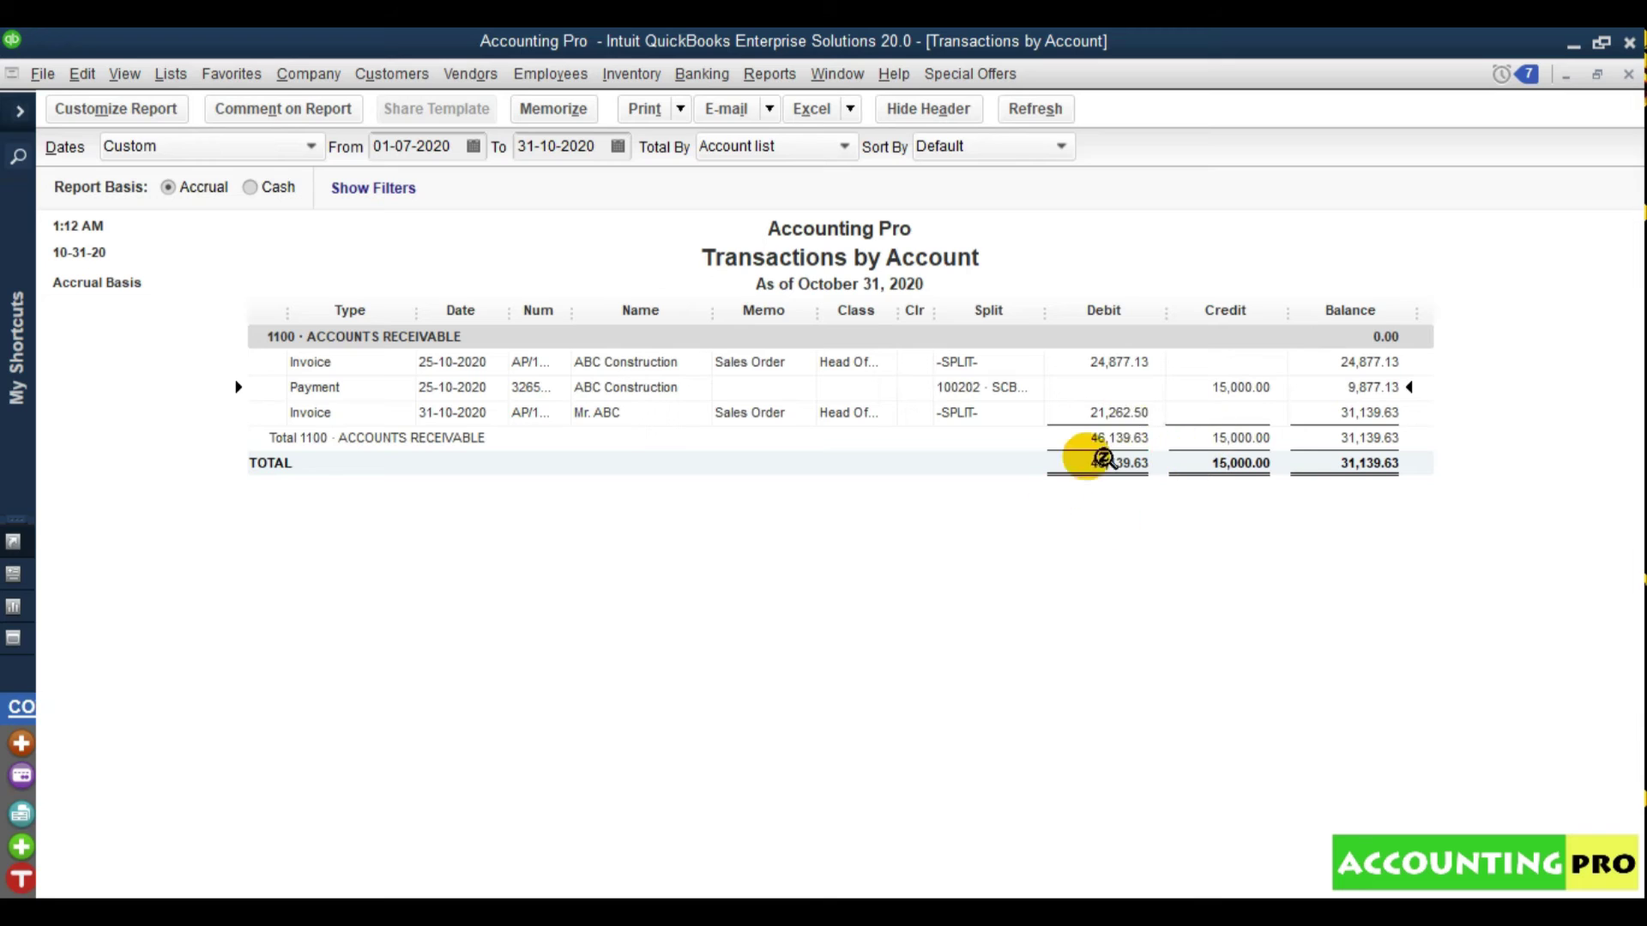
# Change the tax on the 31-10-2020 invoice to PRA, and save and close it with the changes recorded, ignoring the spelling suggestions
pyautogui.doubleClick(1129, 416)
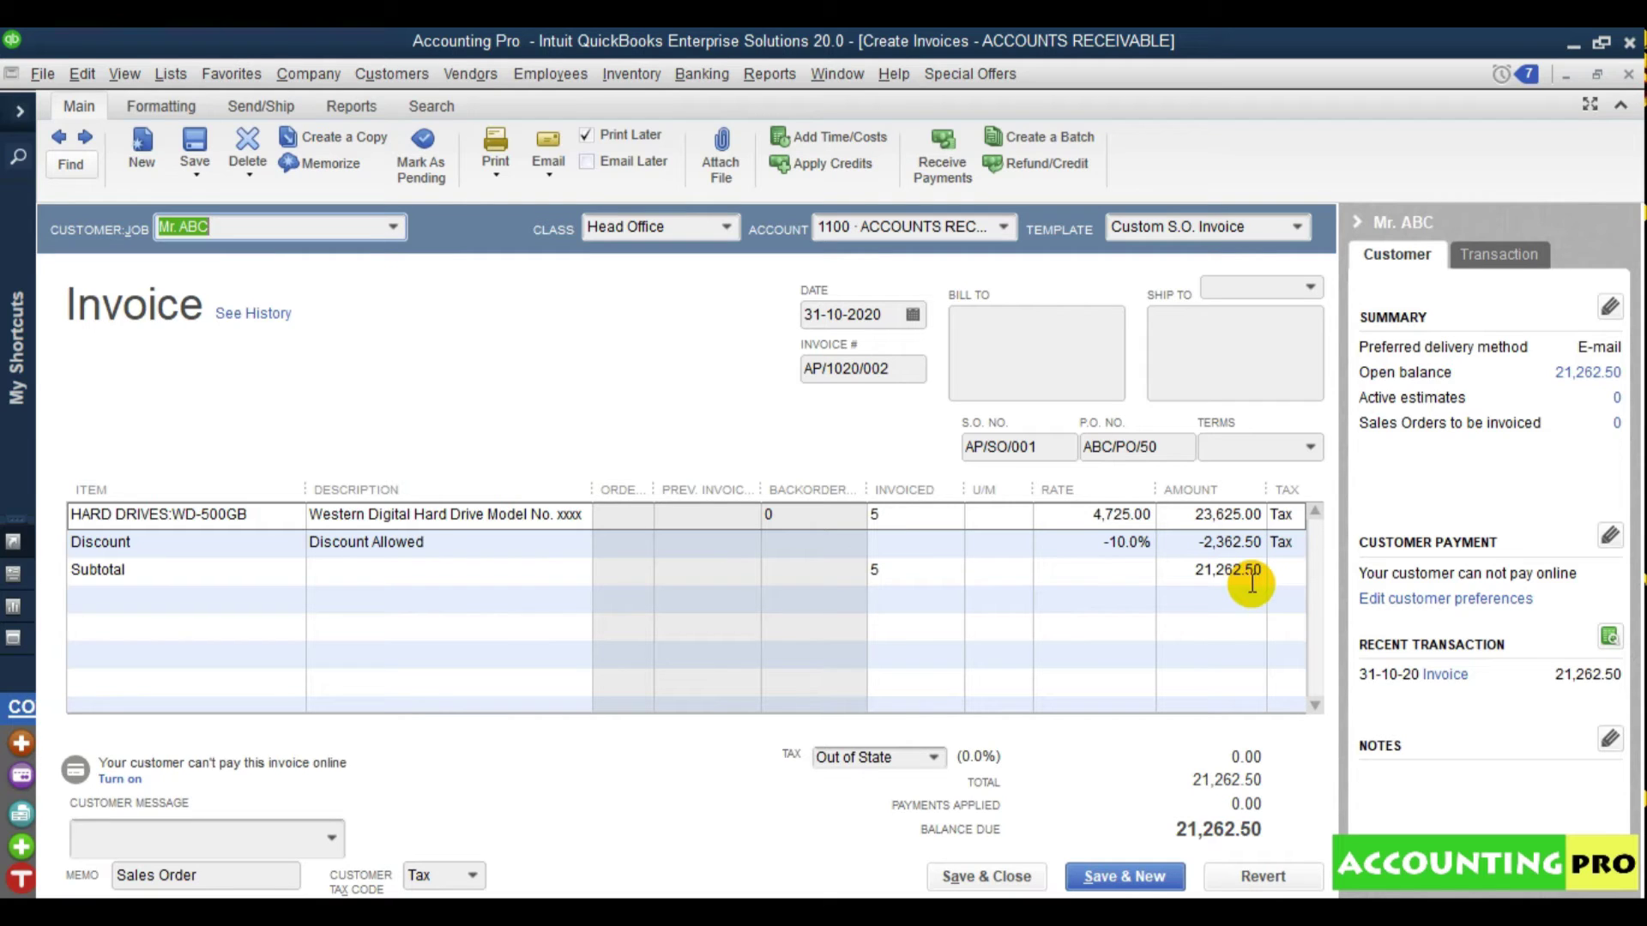
pyautogui.click(934, 759)
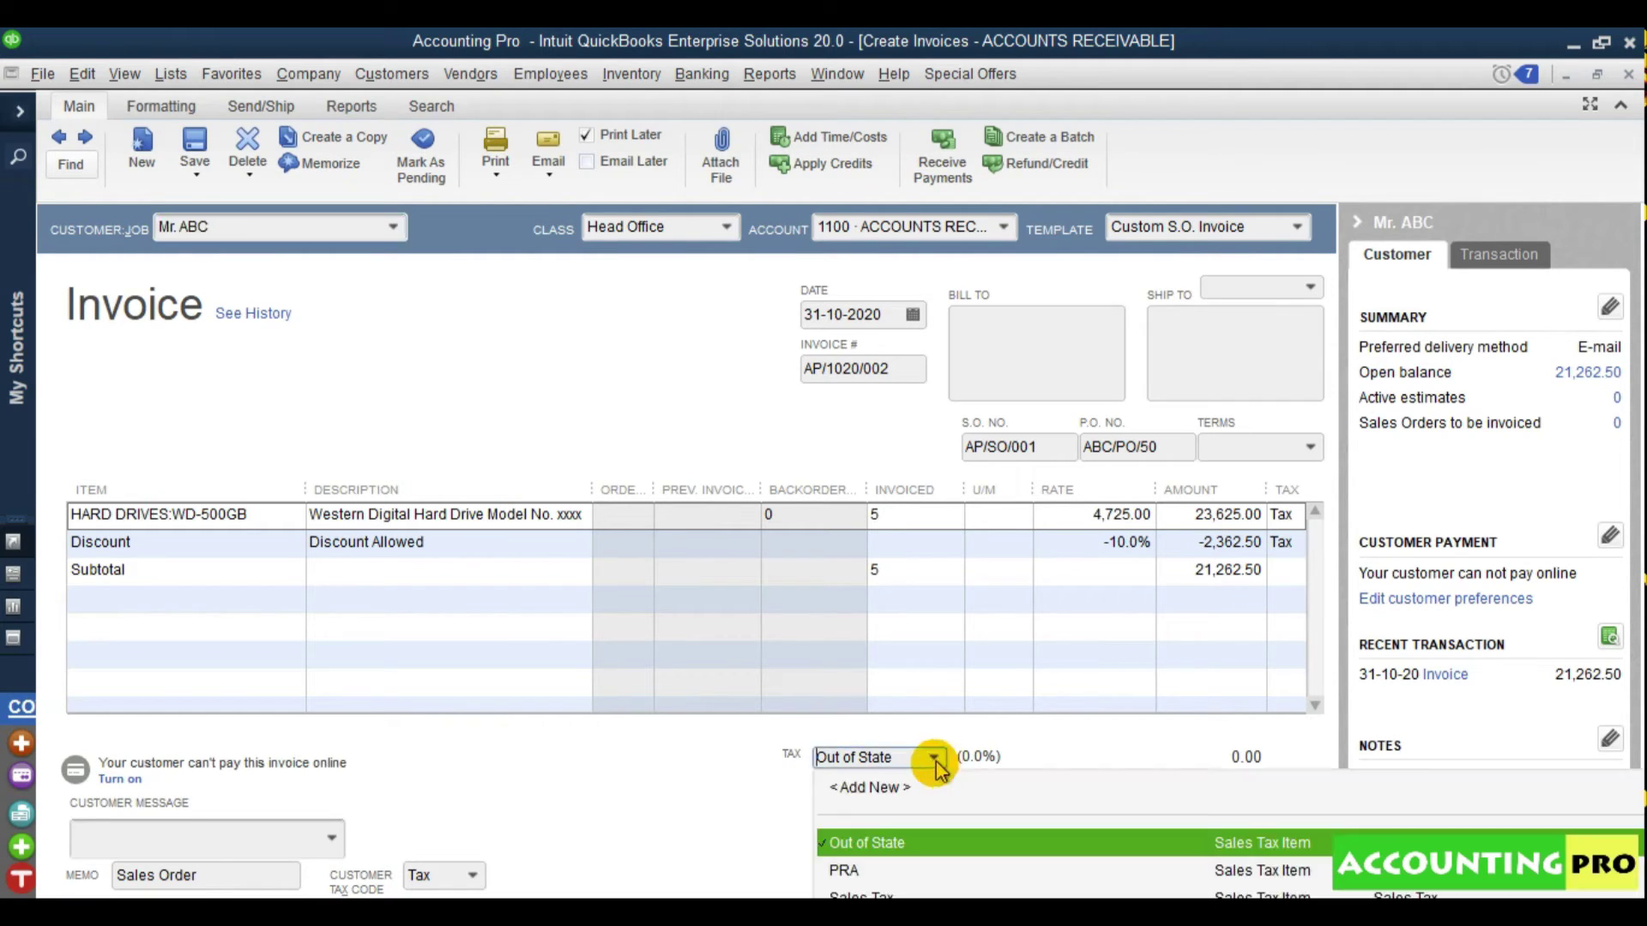
pyautogui.click(868, 873)
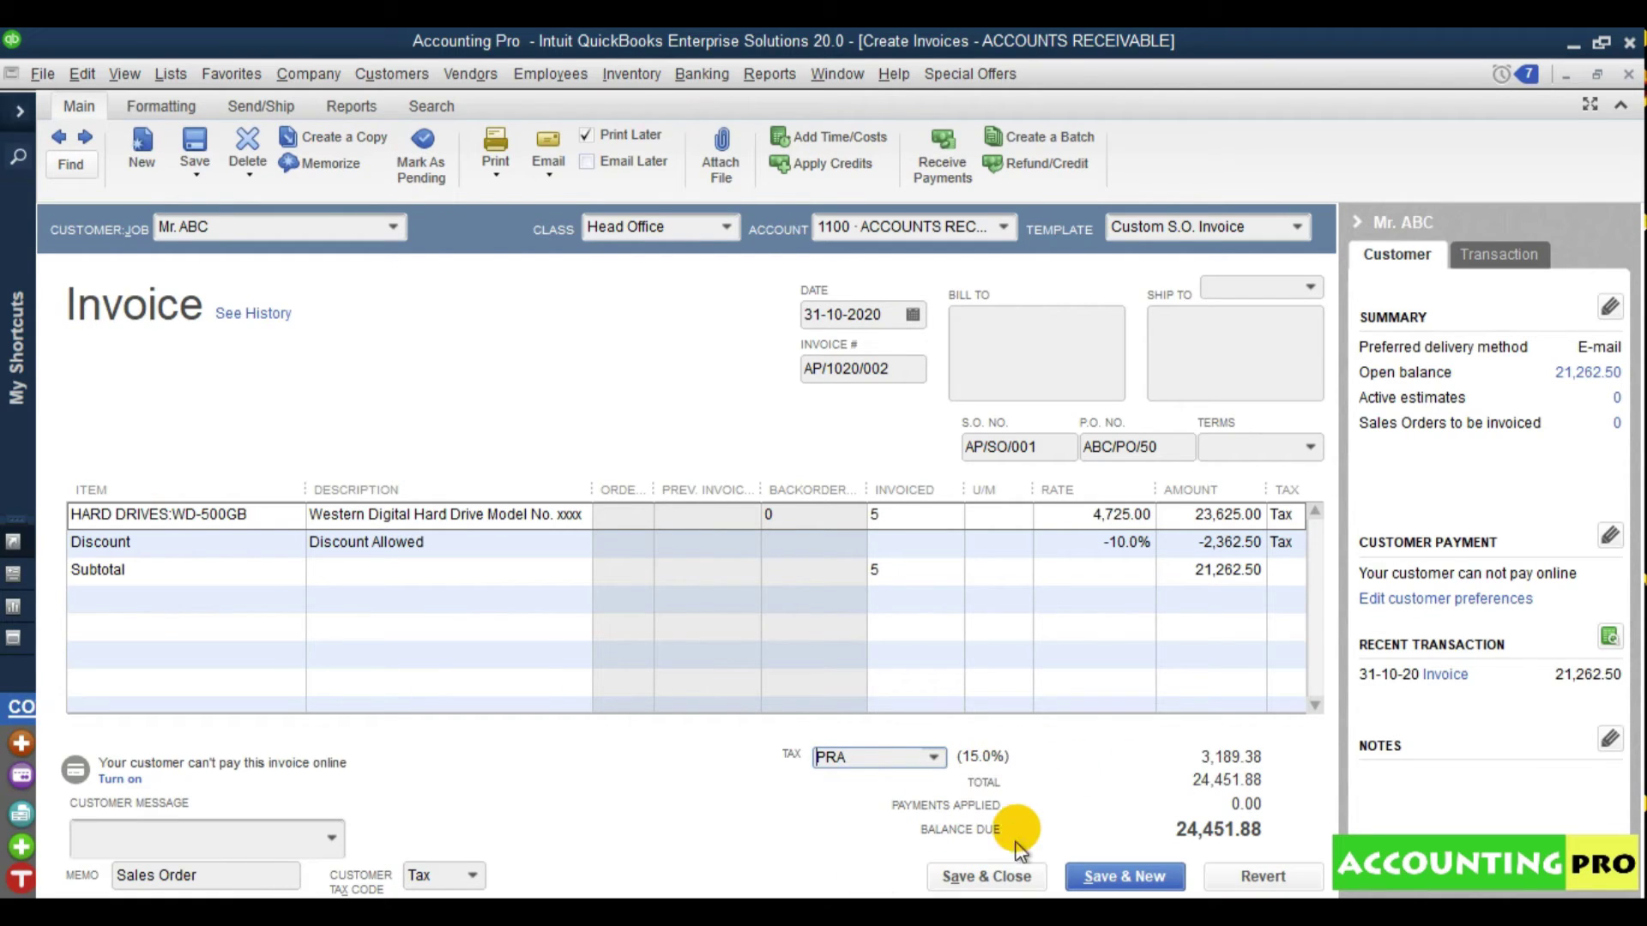
pyautogui.click(1008, 874)
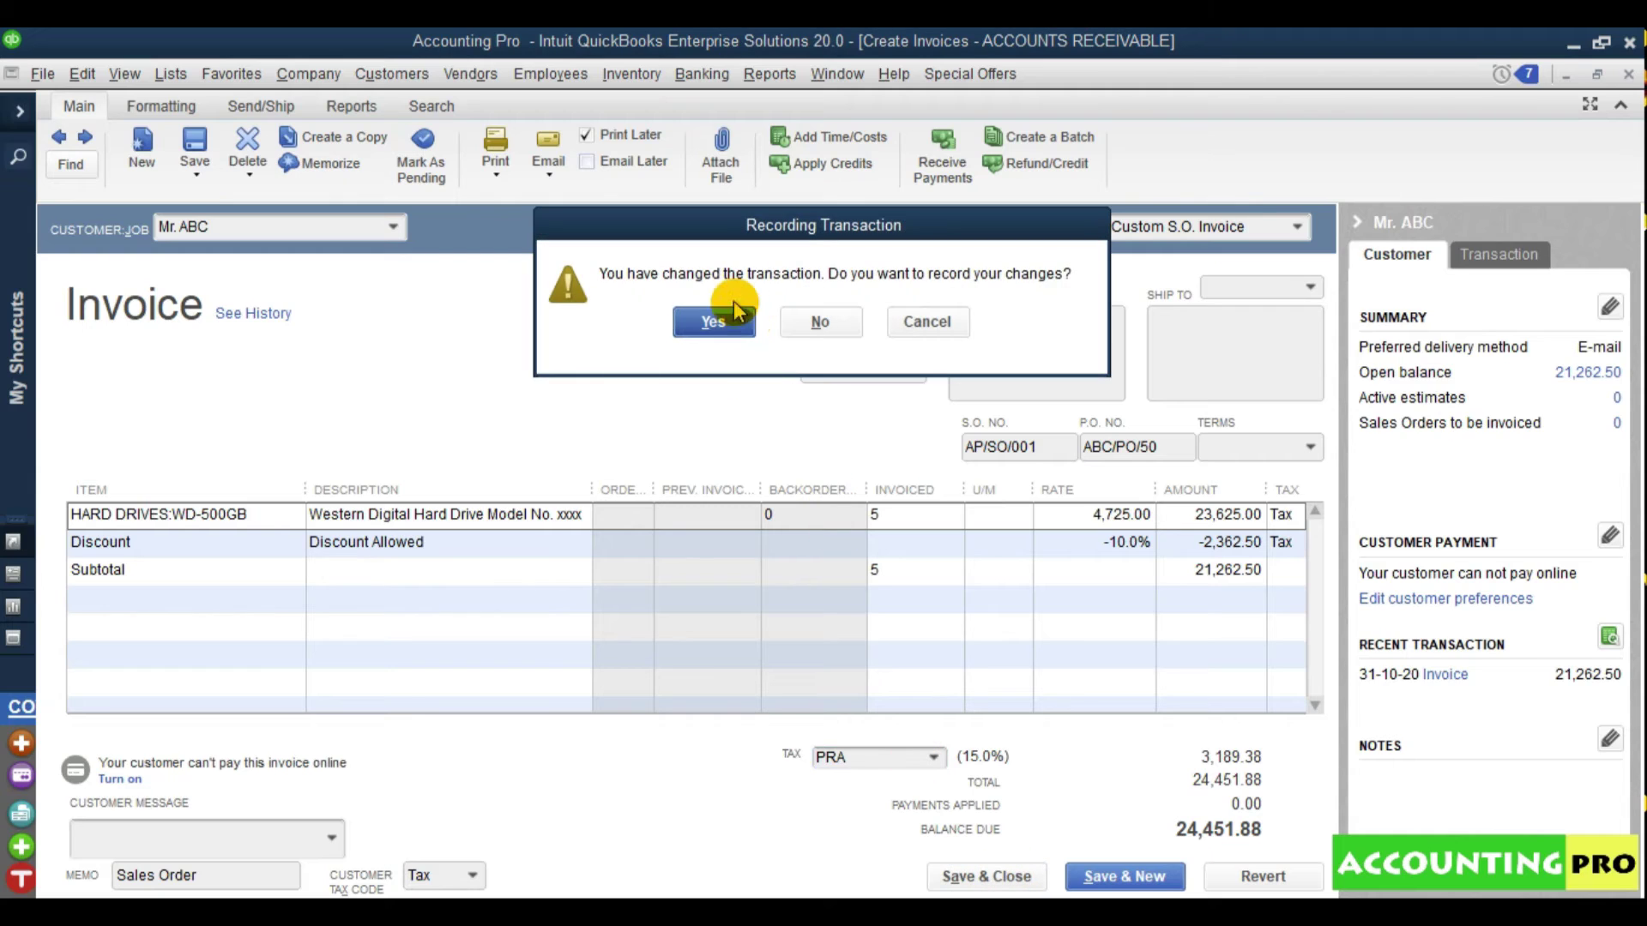
pyautogui.click(717, 321)
pyautogui.click(709, 375)
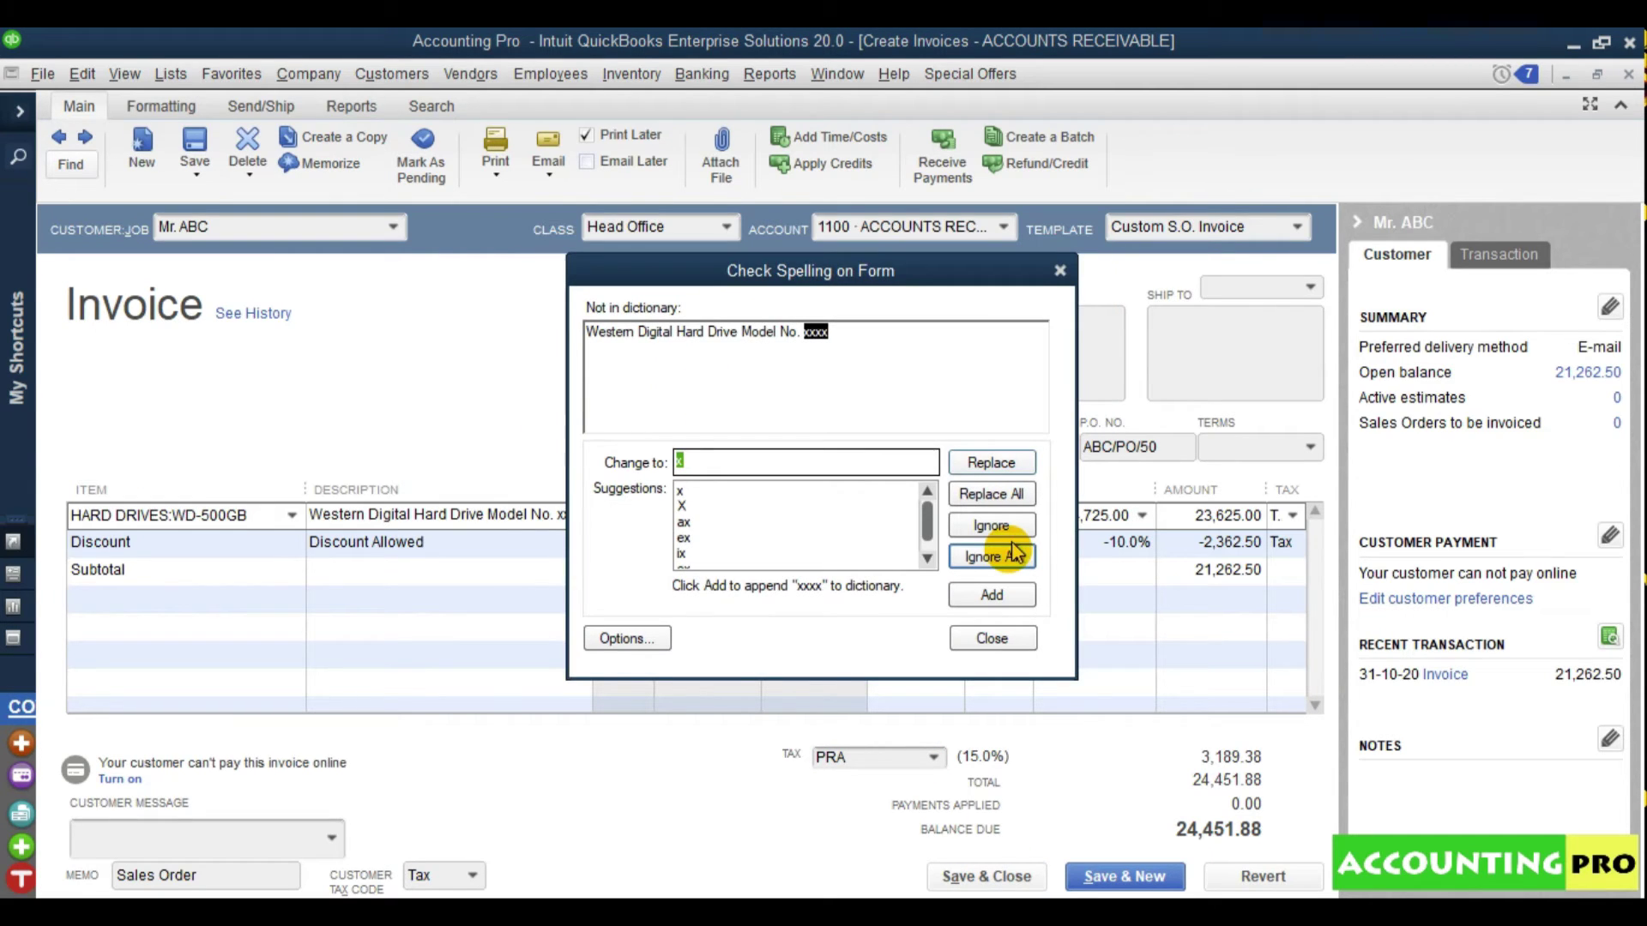
pyautogui.click(1015, 553)
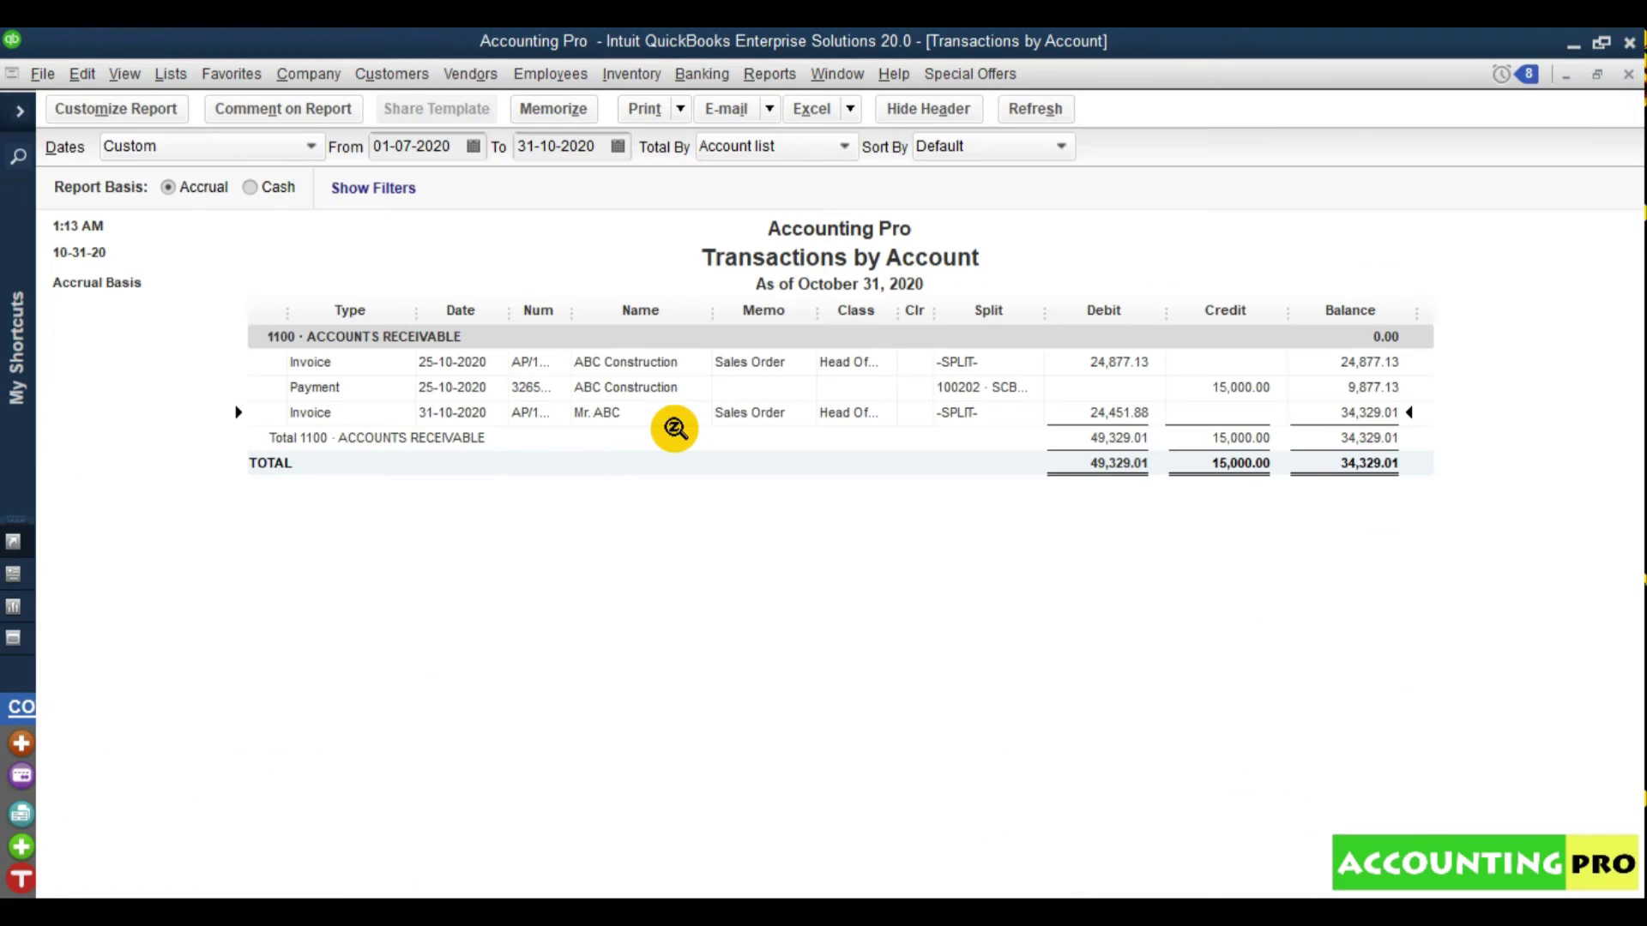
# Run the Open Invoices report to review the unpaid invoices of both customers
pyautogui.click(769, 76)
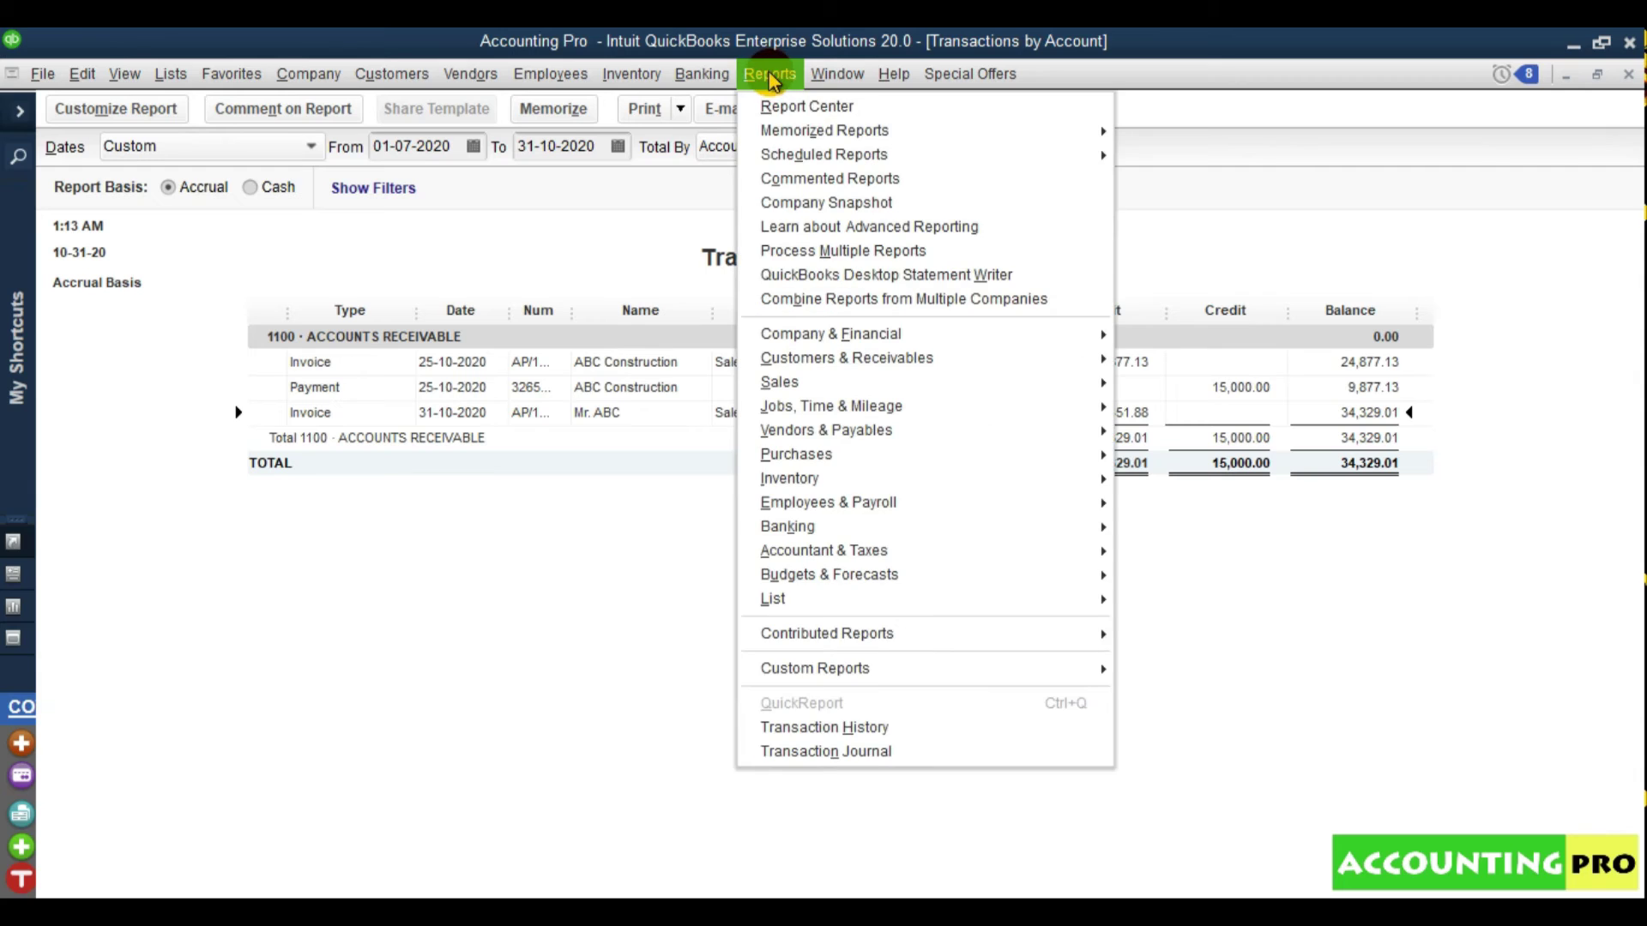
pyautogui.moveTo(888, 375)
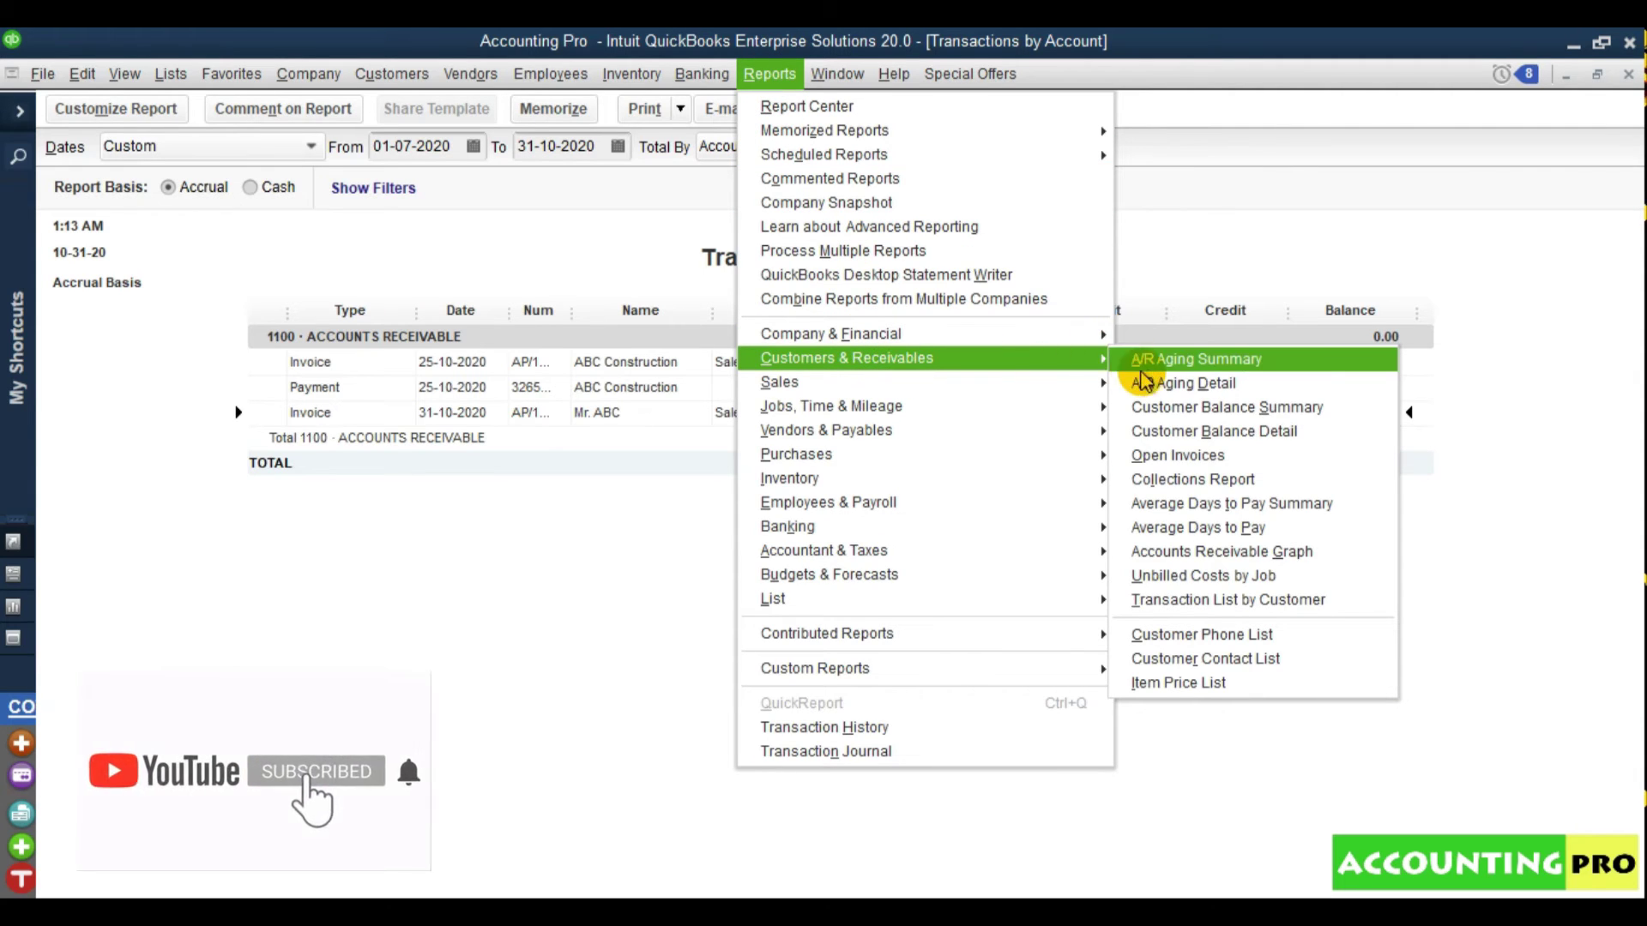
pyautogui.click(1188, 461)
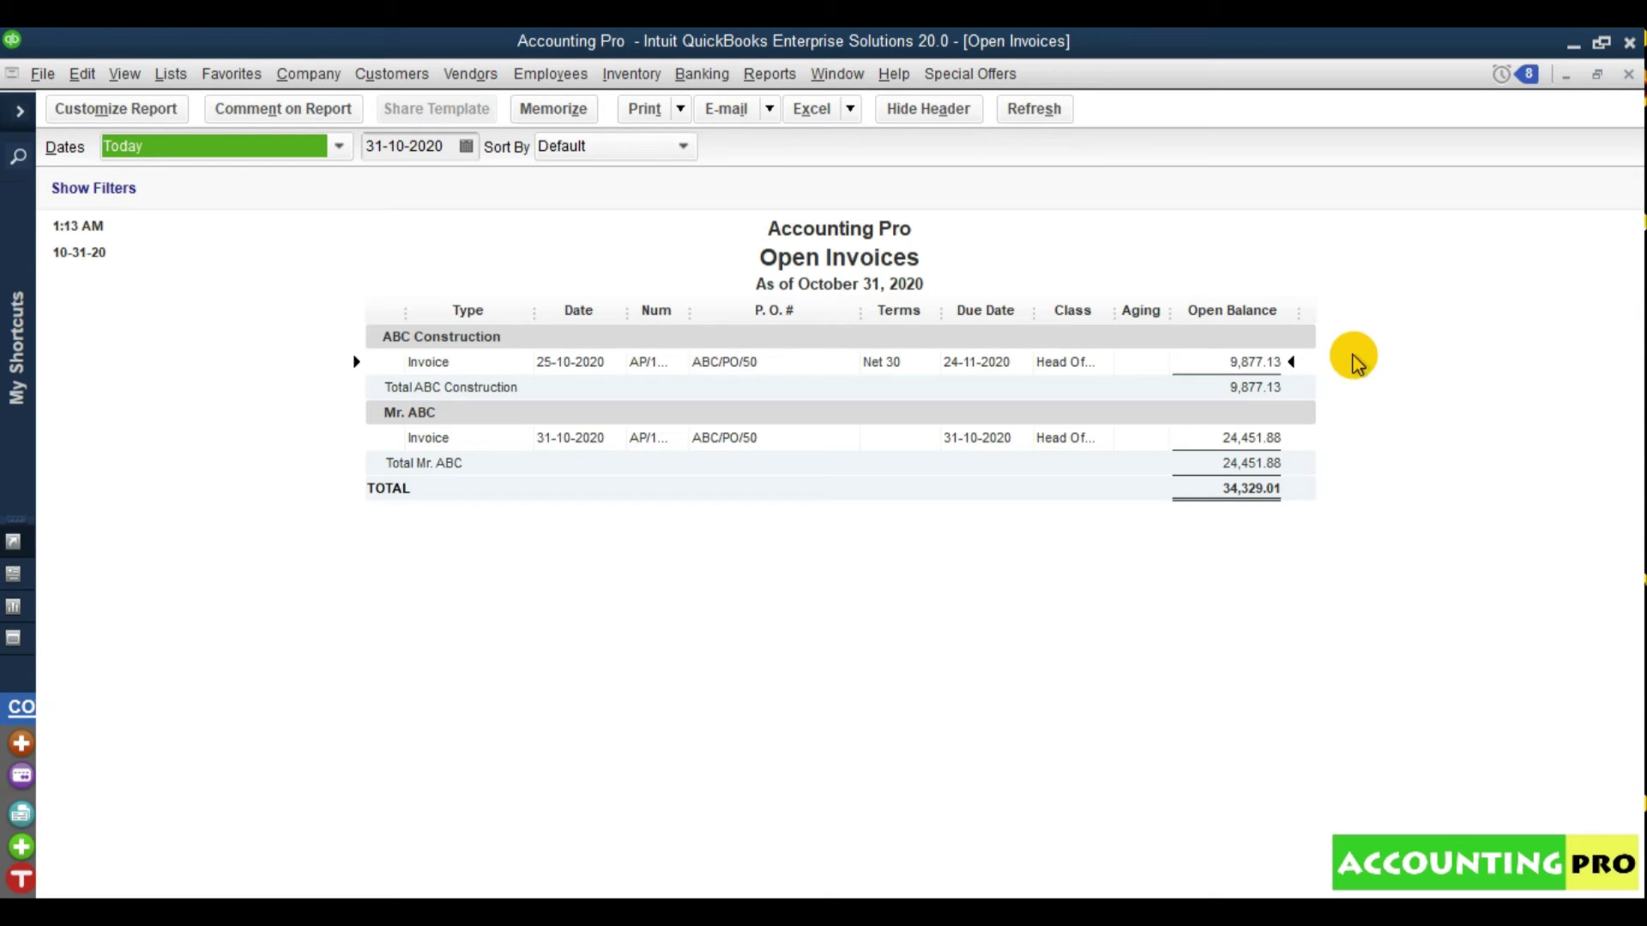
# Run the Customer Balance Summary report to review the customers' outstanding balances, and close it
pyautogui.click(749, 75)
pyautogui.moveTo(854, 377)
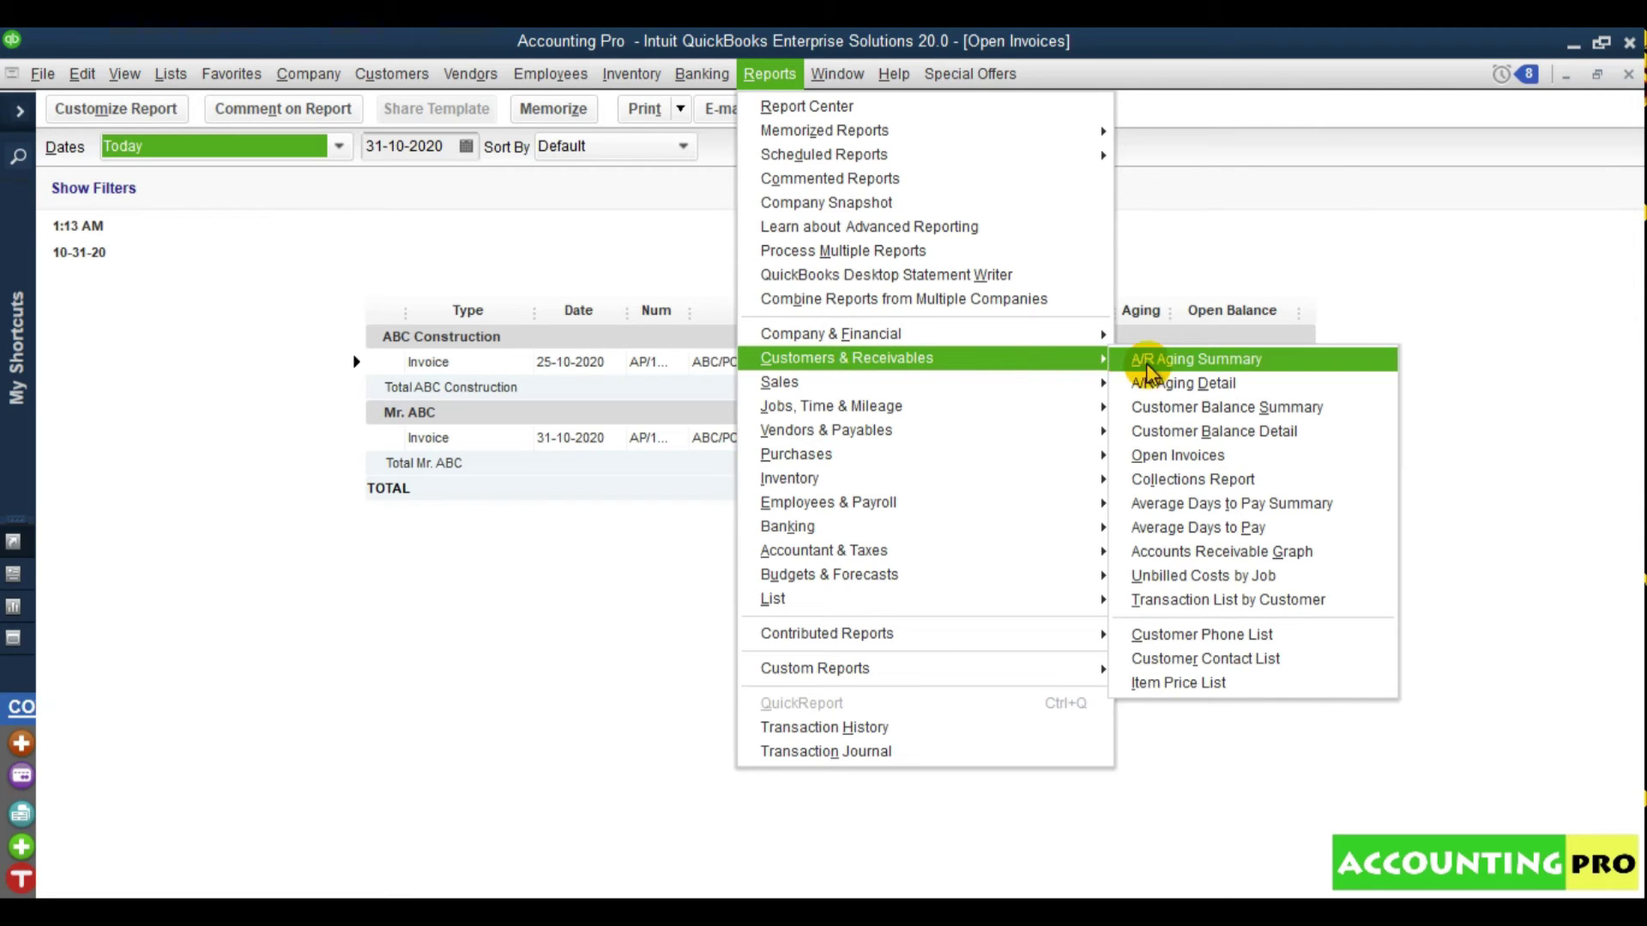
pyautogui.click(1221, 410)
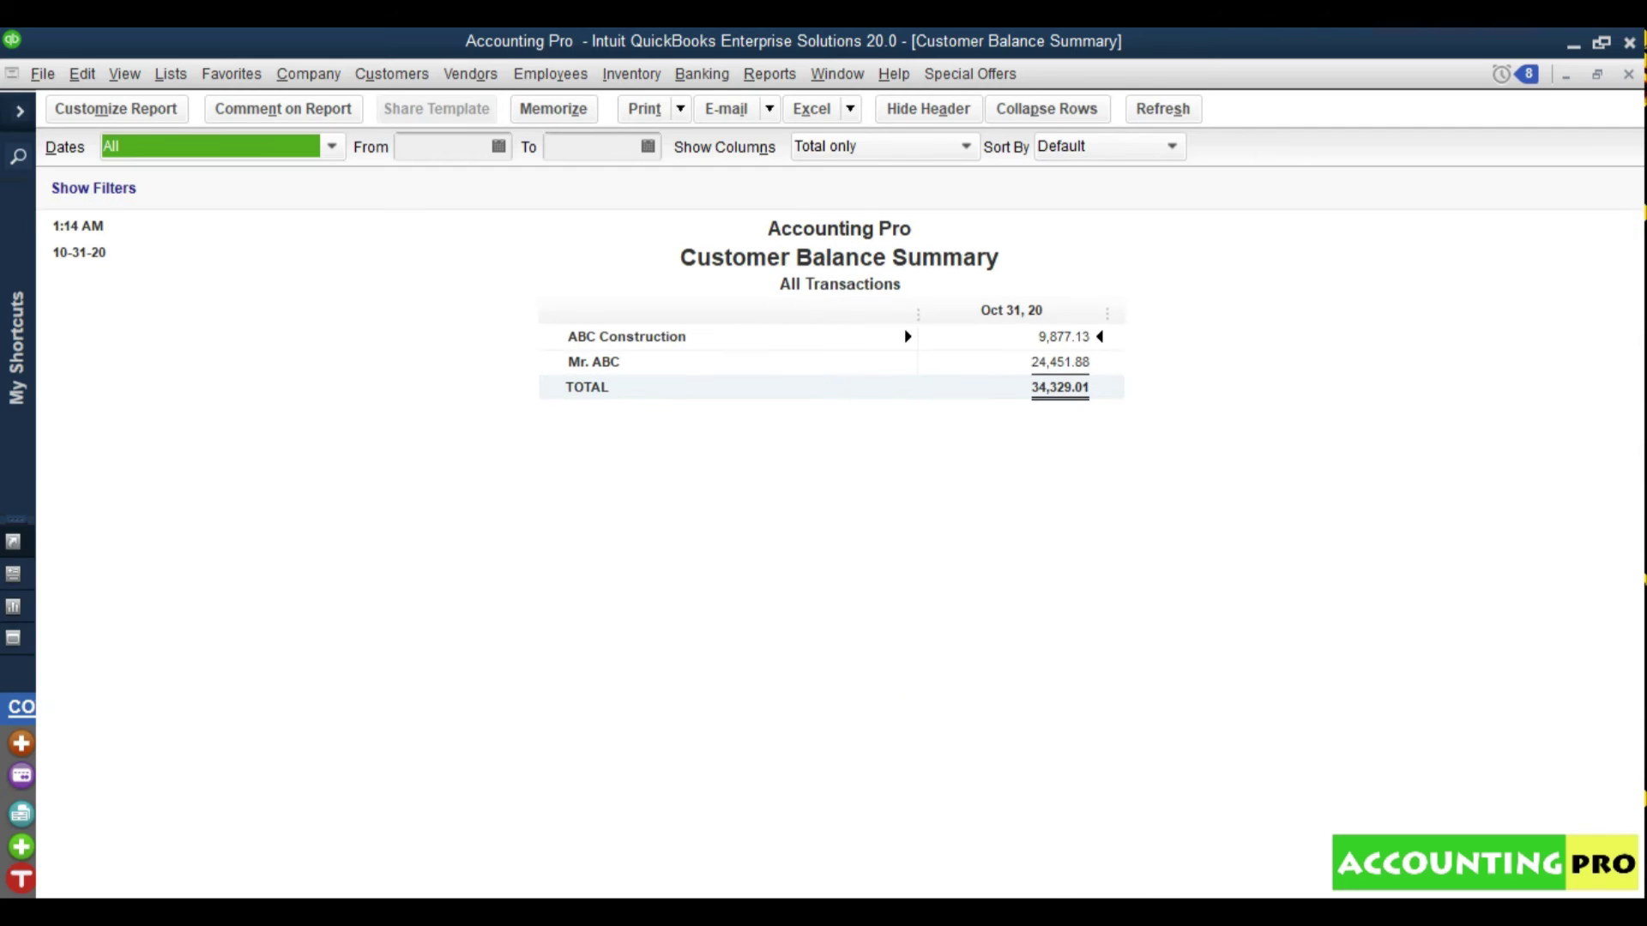
pyautogui.moveTo(1016, 911)
pyautogui.click(661, 492)
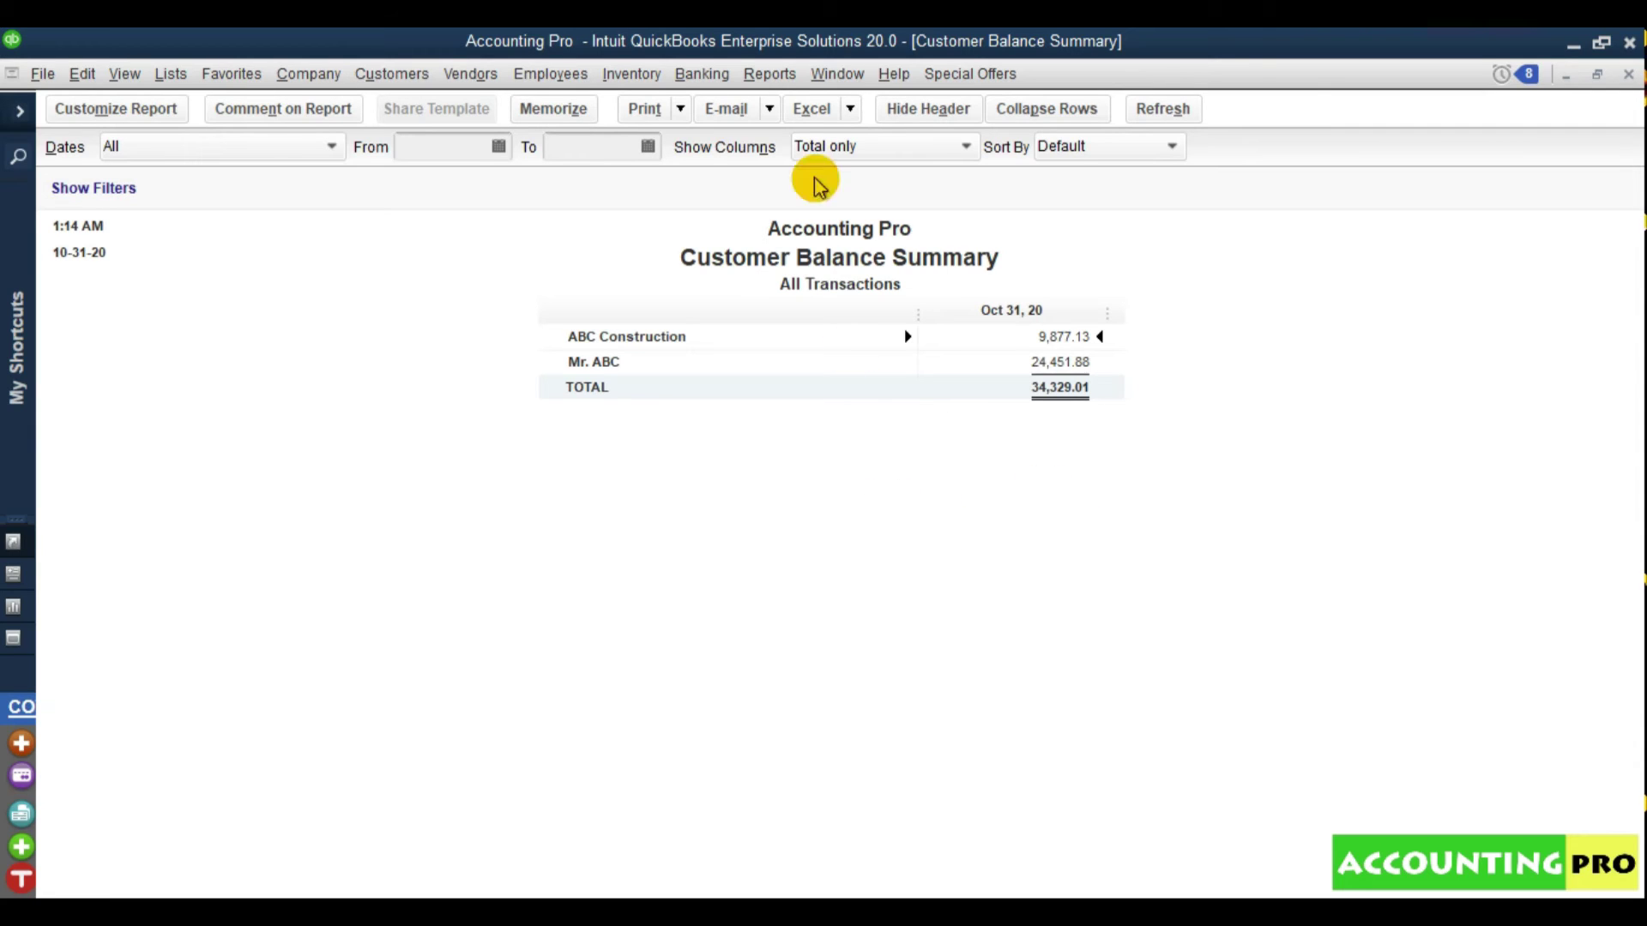
pyautogui.click(1627, 73)
pyautogui.click(391, 74)
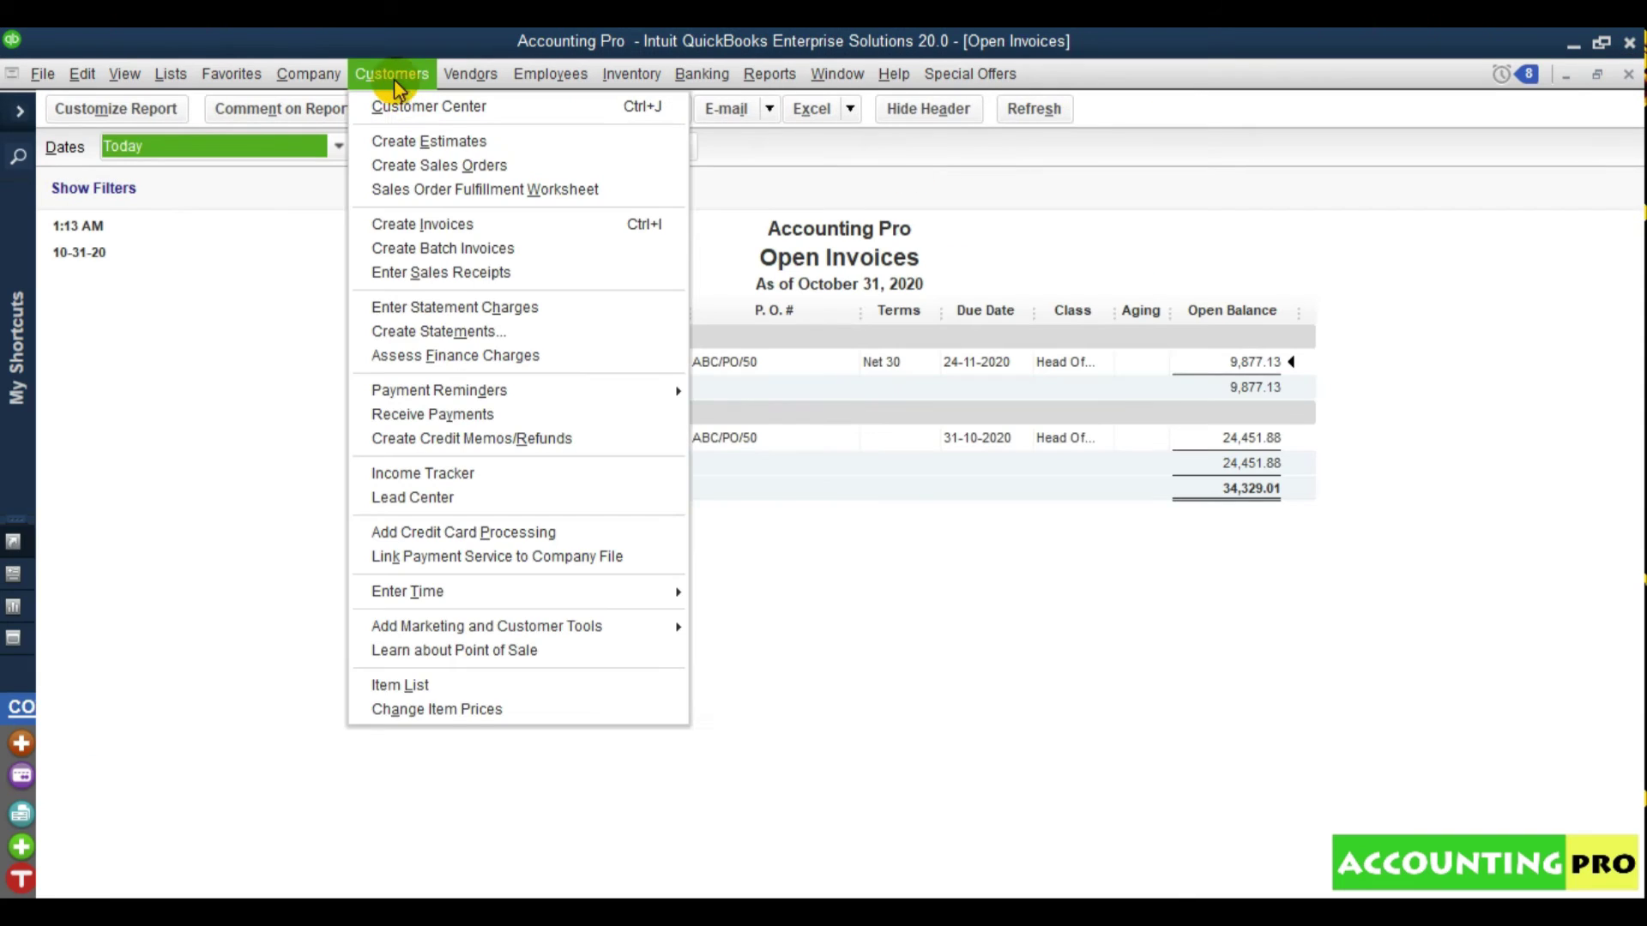
pyautogui.click(192, 183)
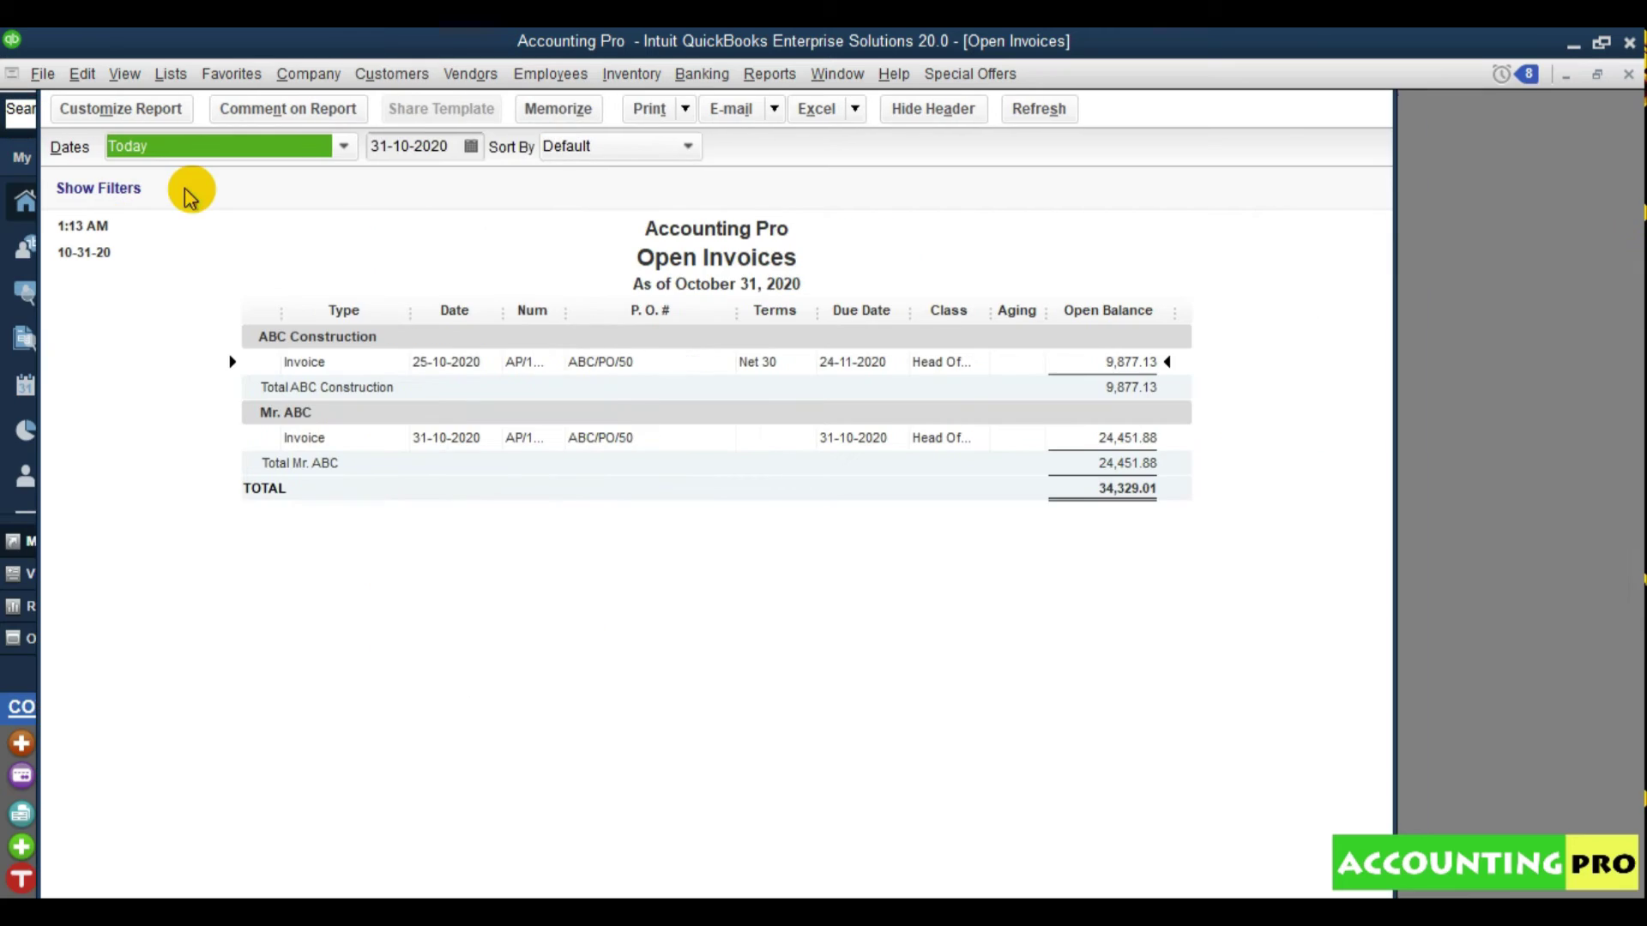
# Start a new customer payment received from ABC Construction
pyautogui.click(18, 111)
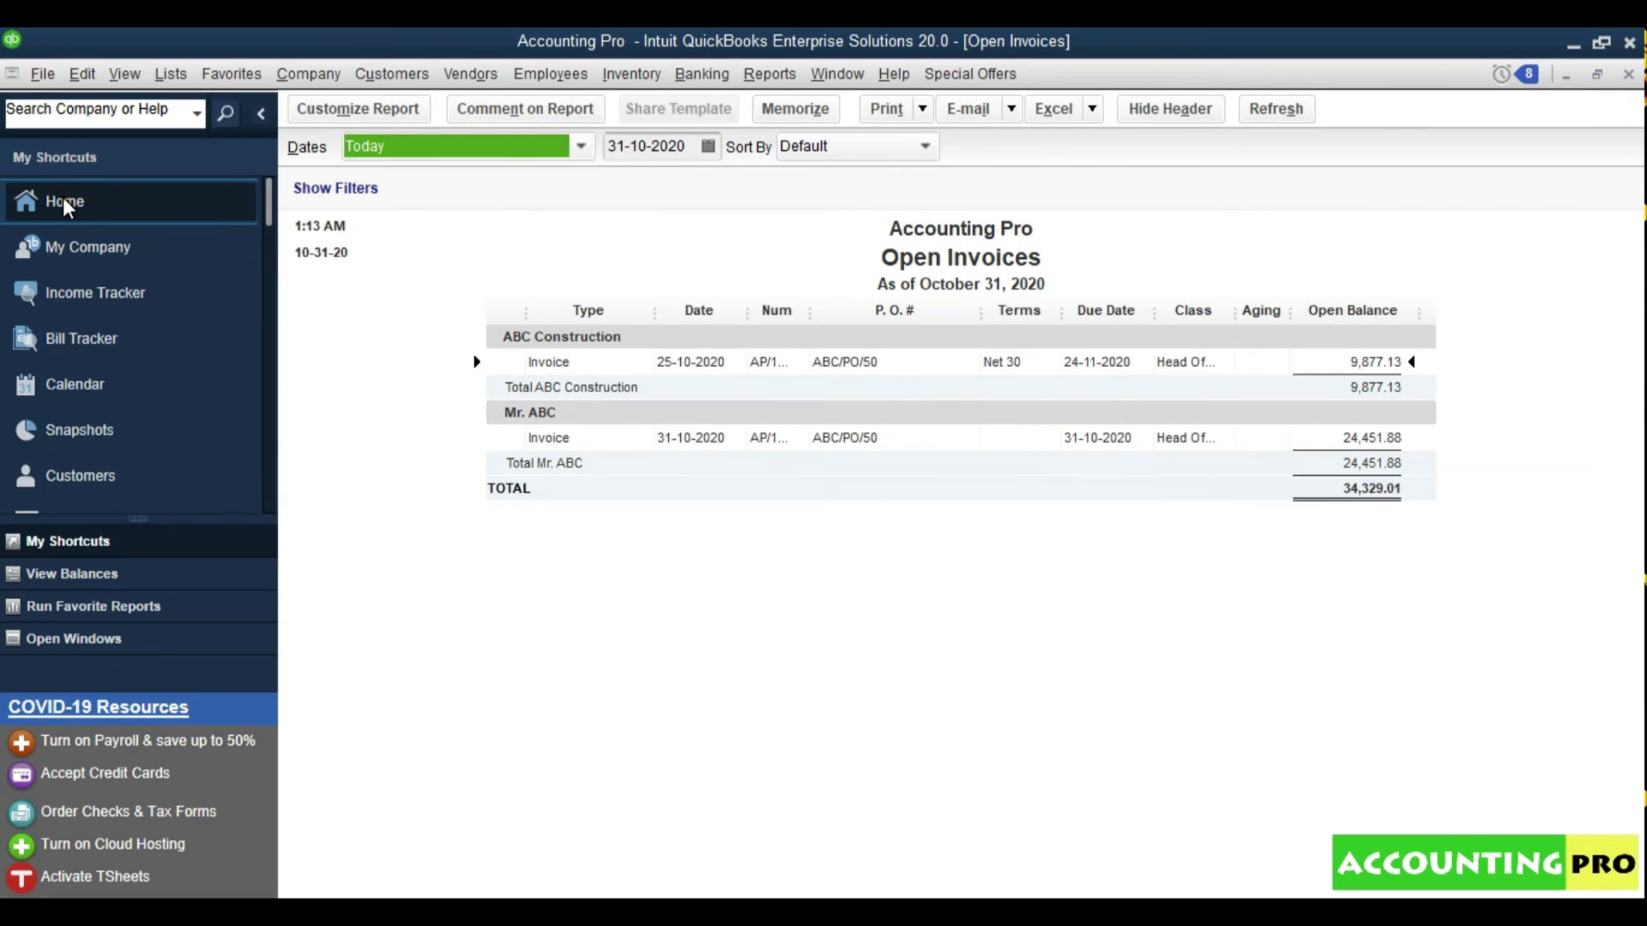
pyautogui.click(63, 202)
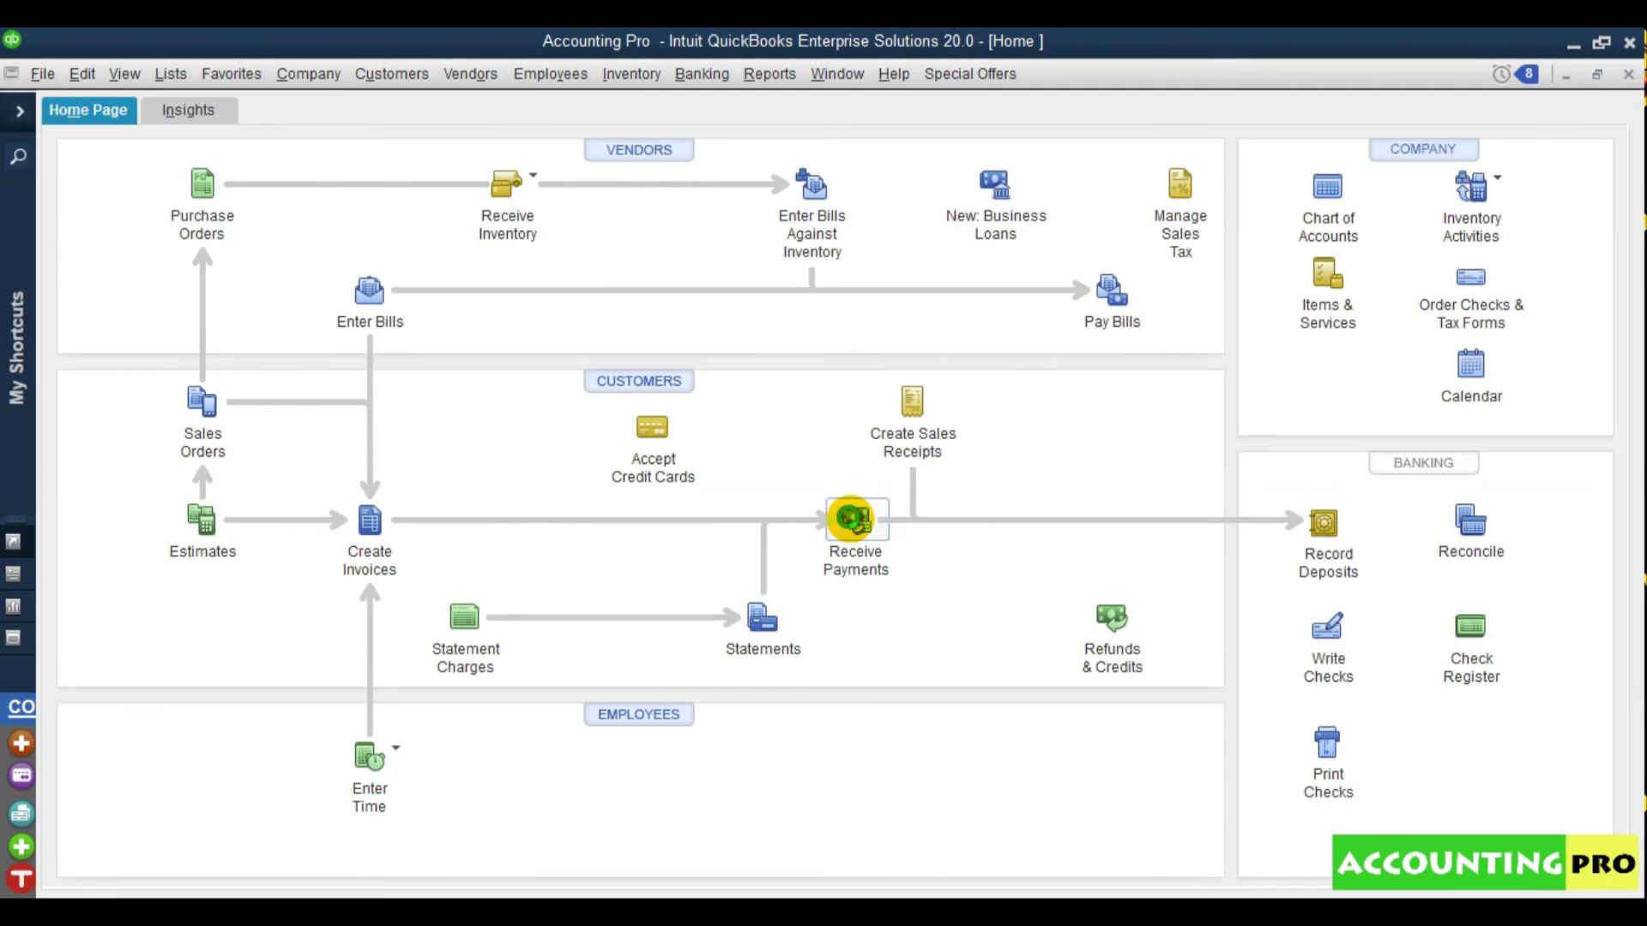
pyautogui.click(851, 518)
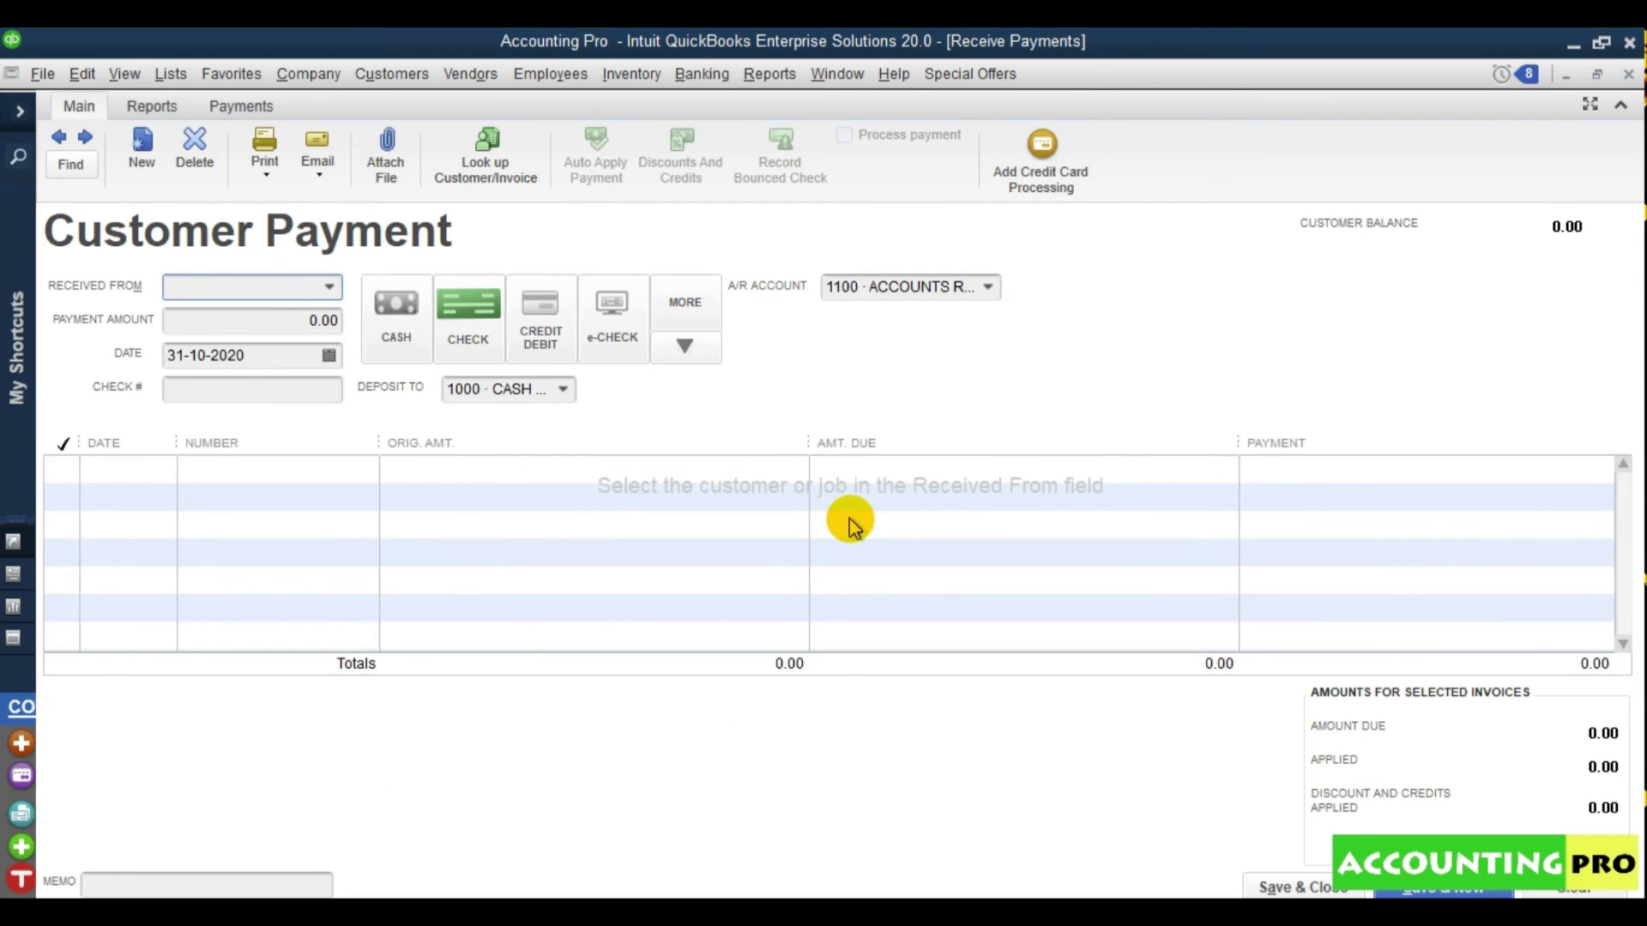
pyautogui.click(327, 287)
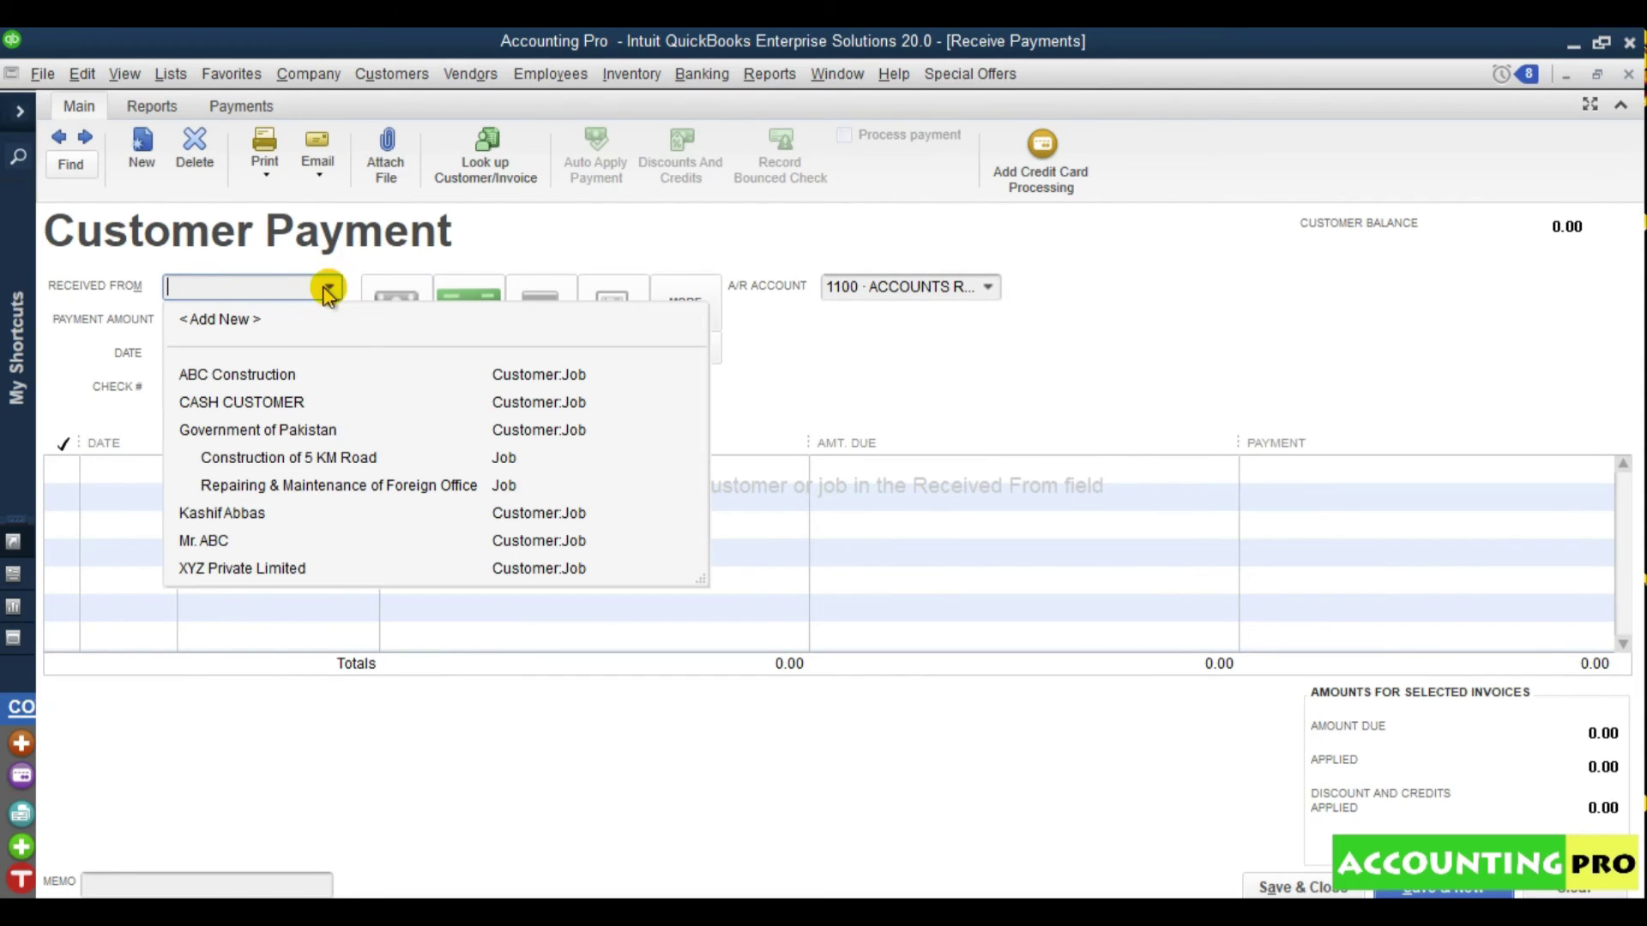
pyautogui.click(255, 375)
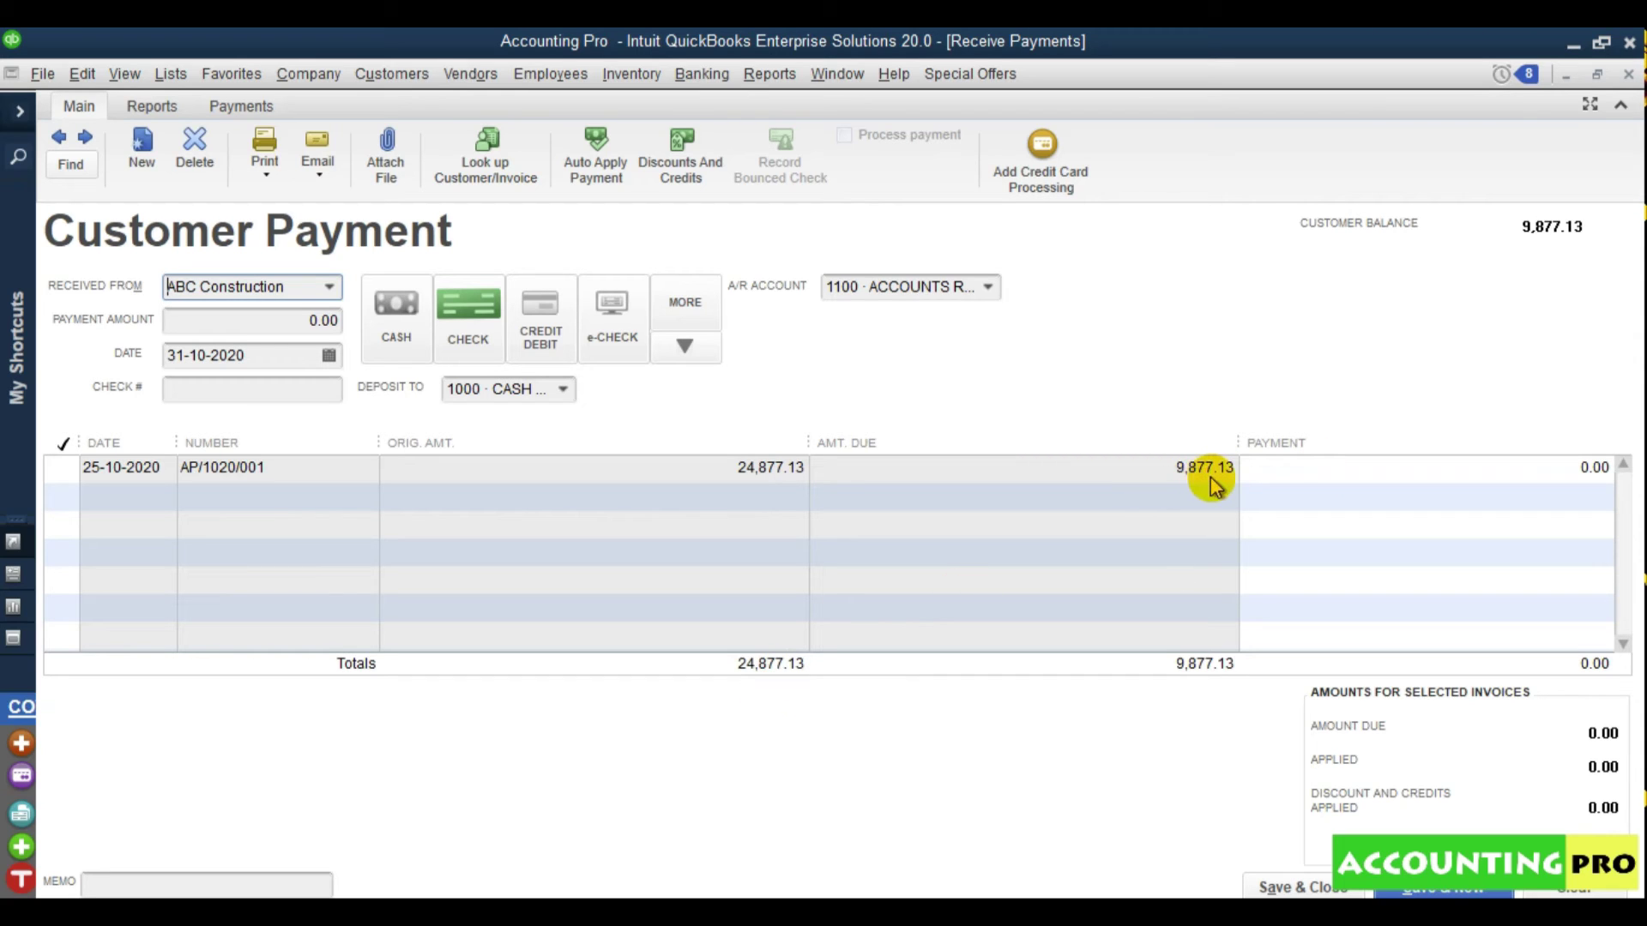
# Check Mr. ABC's outstanding invoice in the payment form, and switch the payer back to ABC Construction
pyautogui.click(328, 286)
pyautogui.click(240, 540)
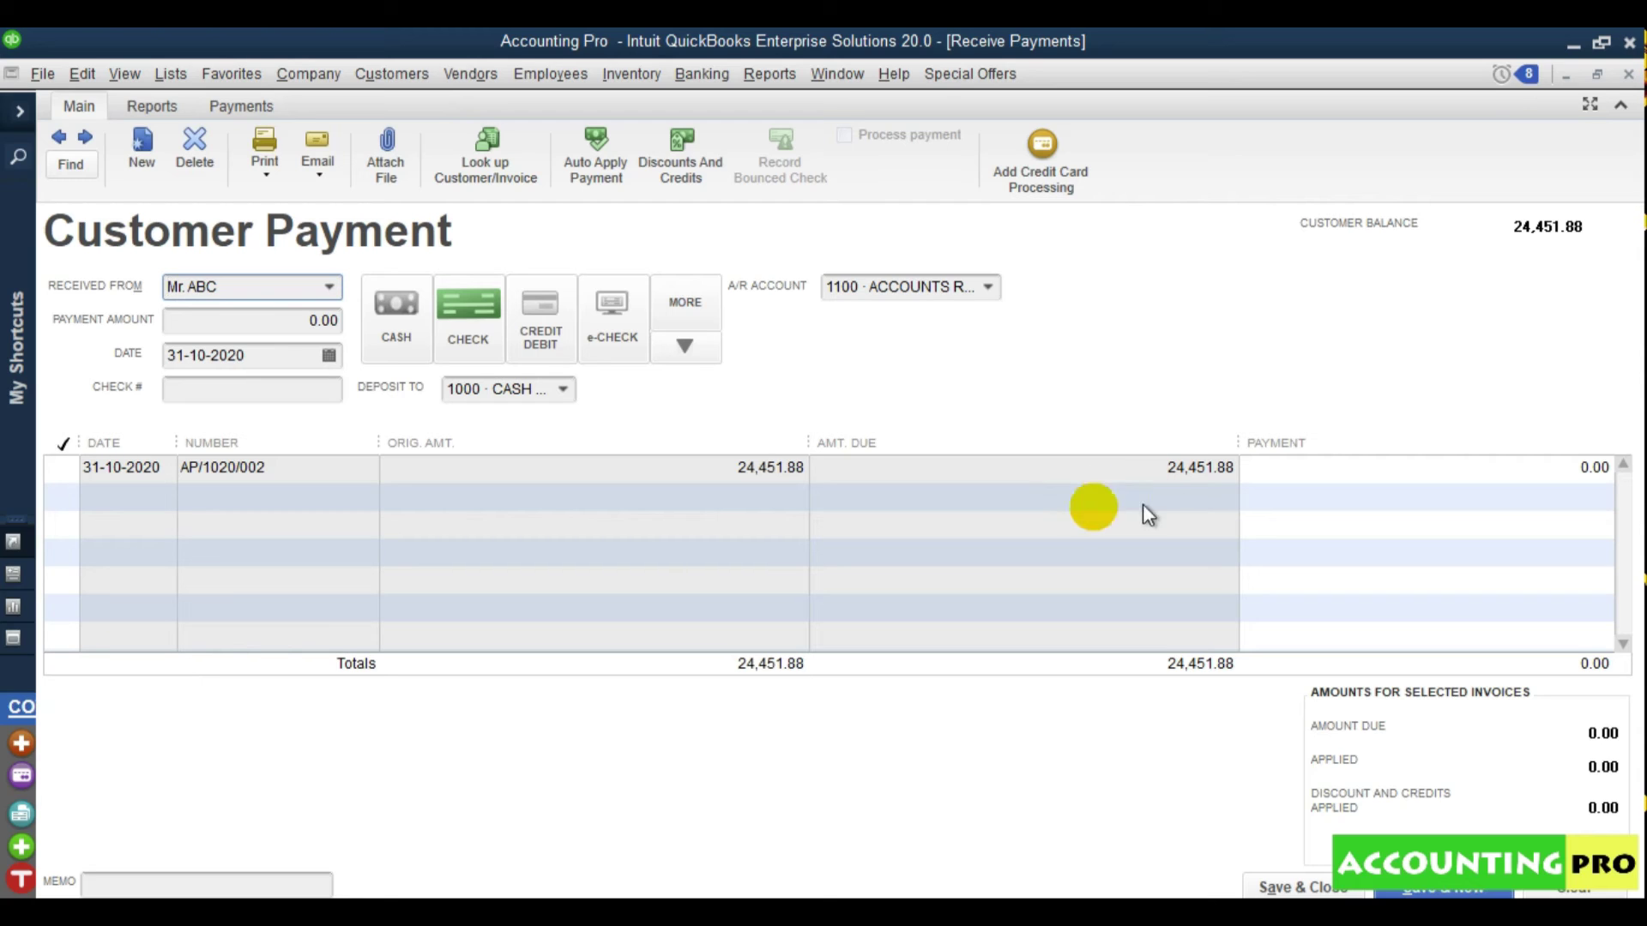
pyautogui.click(328, 286)
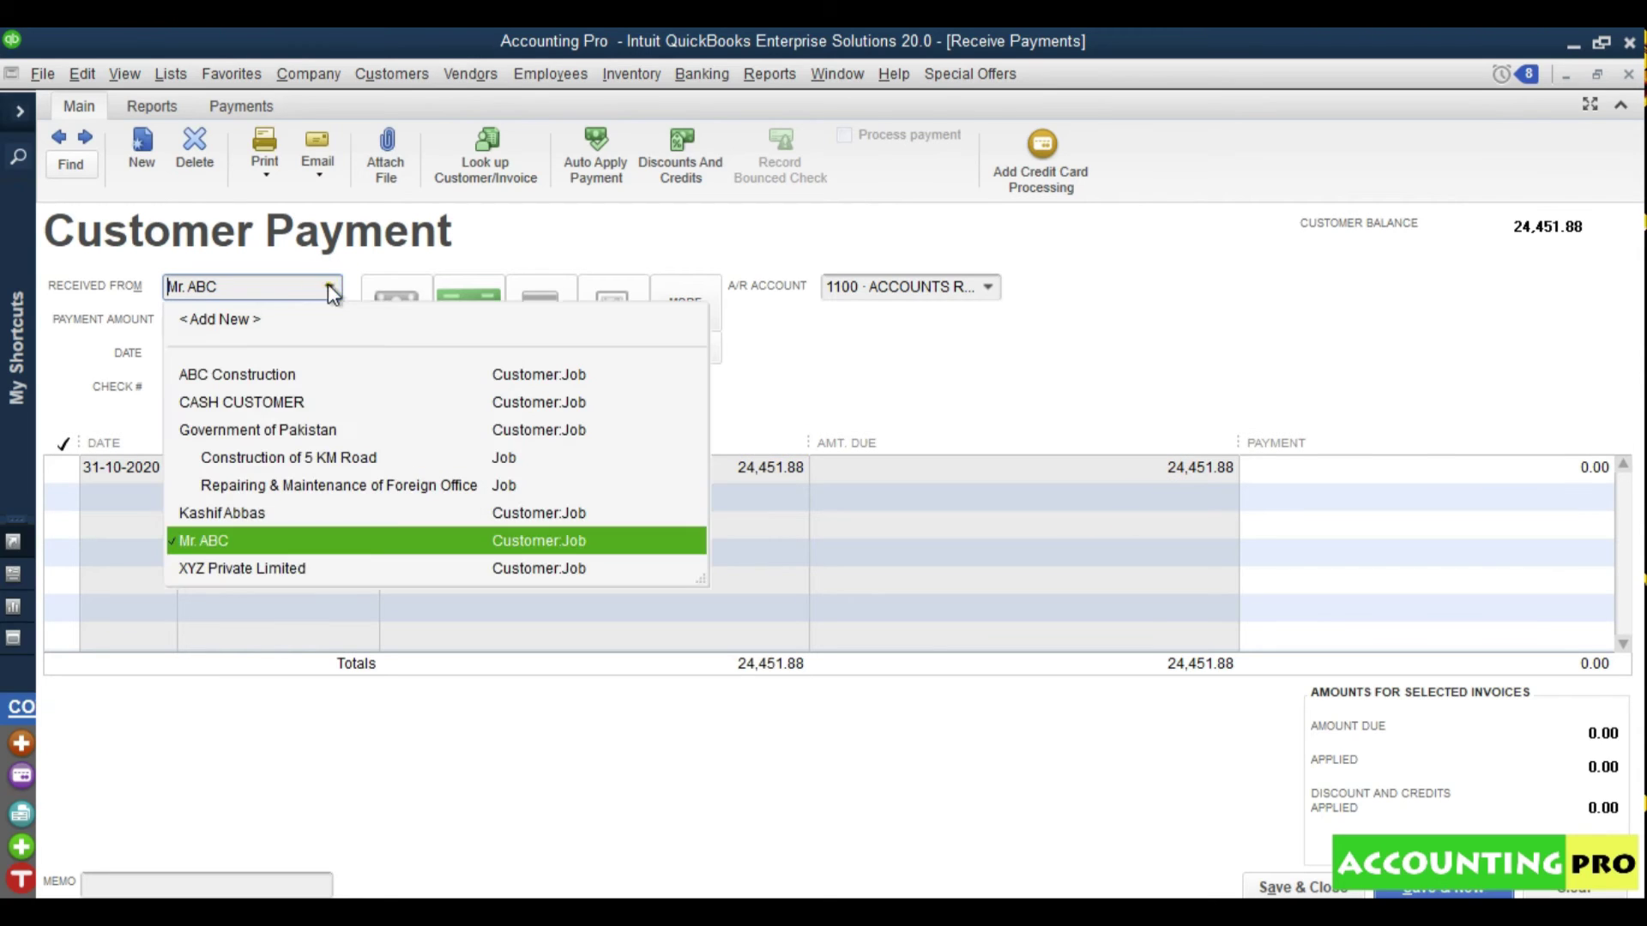
pyautogui.click(273, 377)
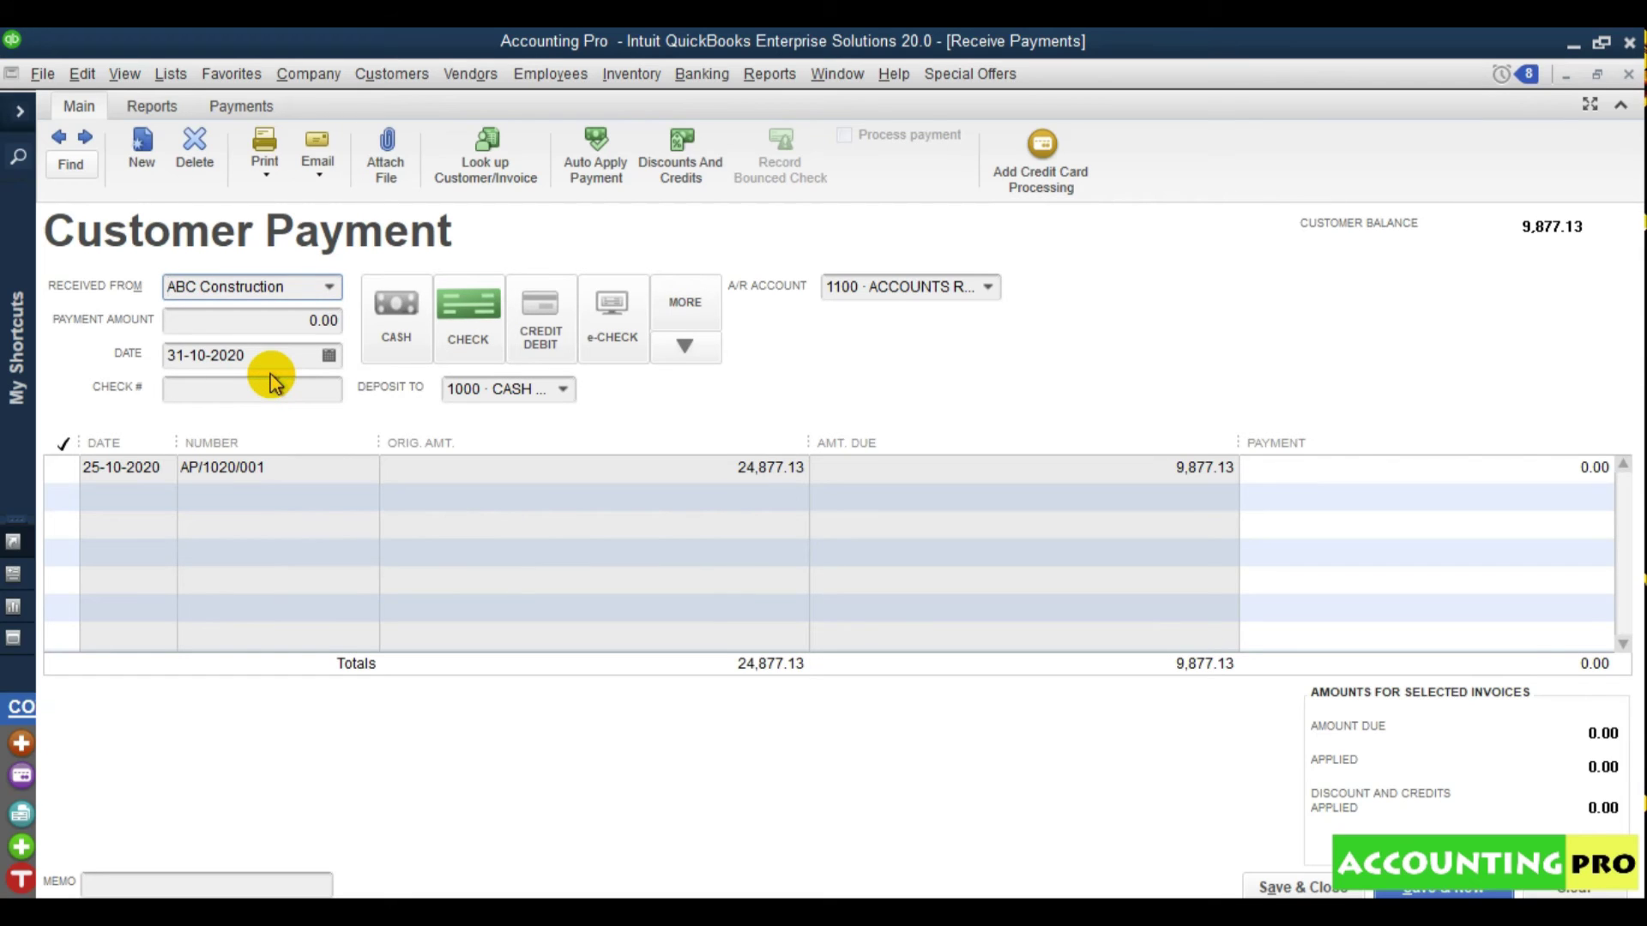
# Enter a payment amount of 9,800, fill in the check number, and deposit it to 100202 · SCB Current Account
pyautogui.click(291, 326)
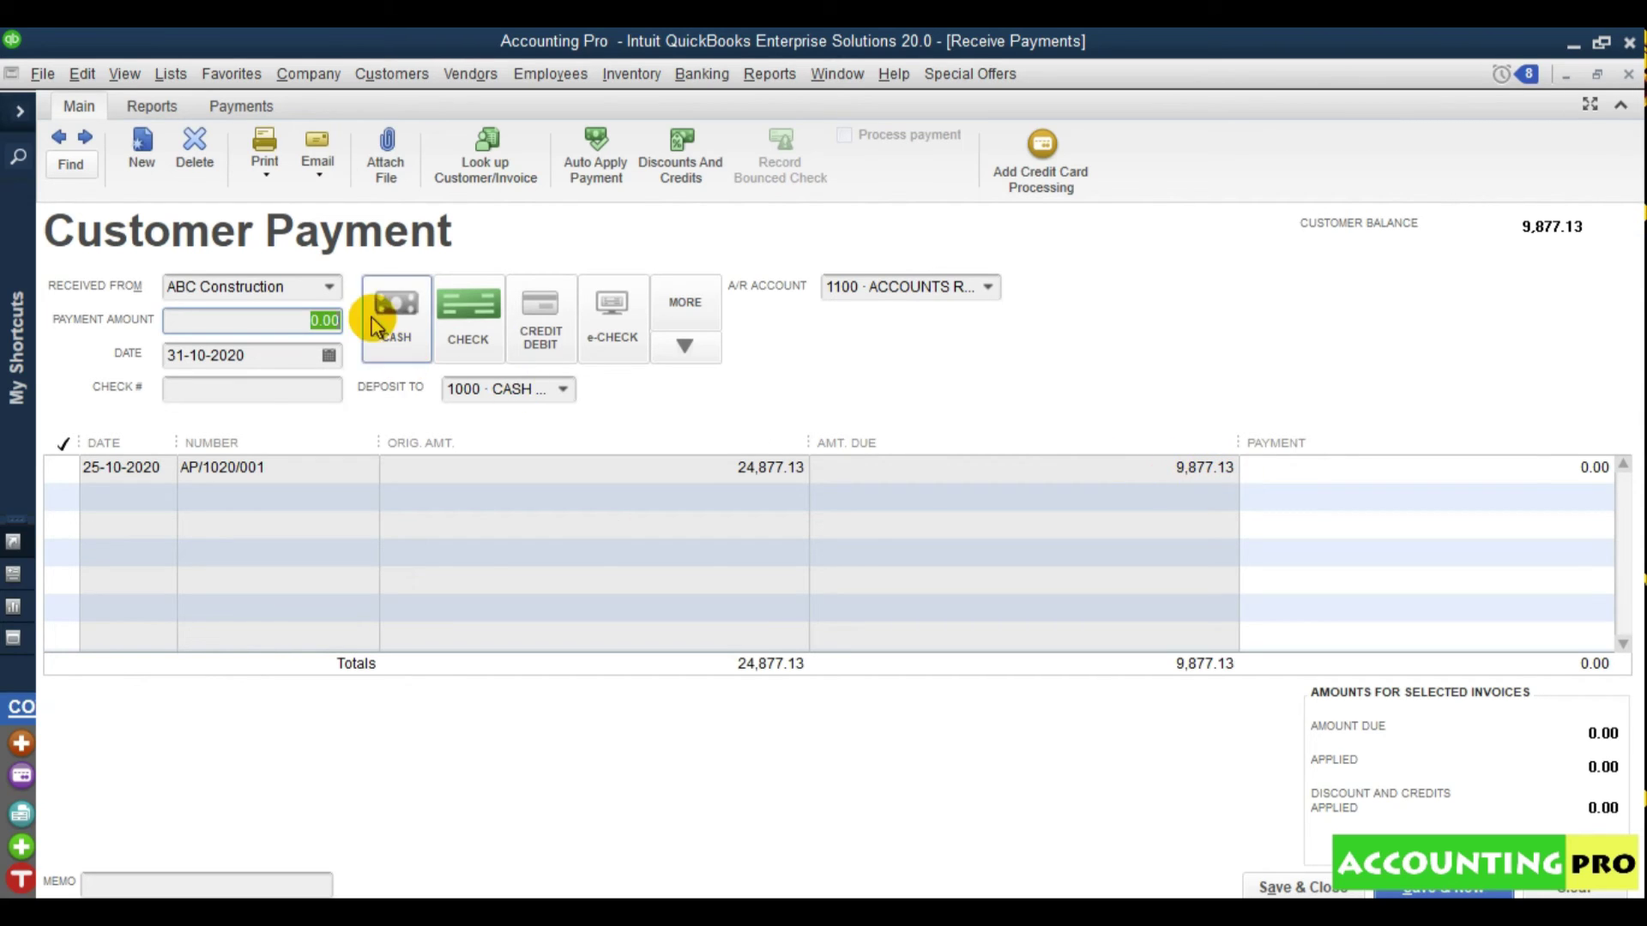
pyautogui.write('9,8')
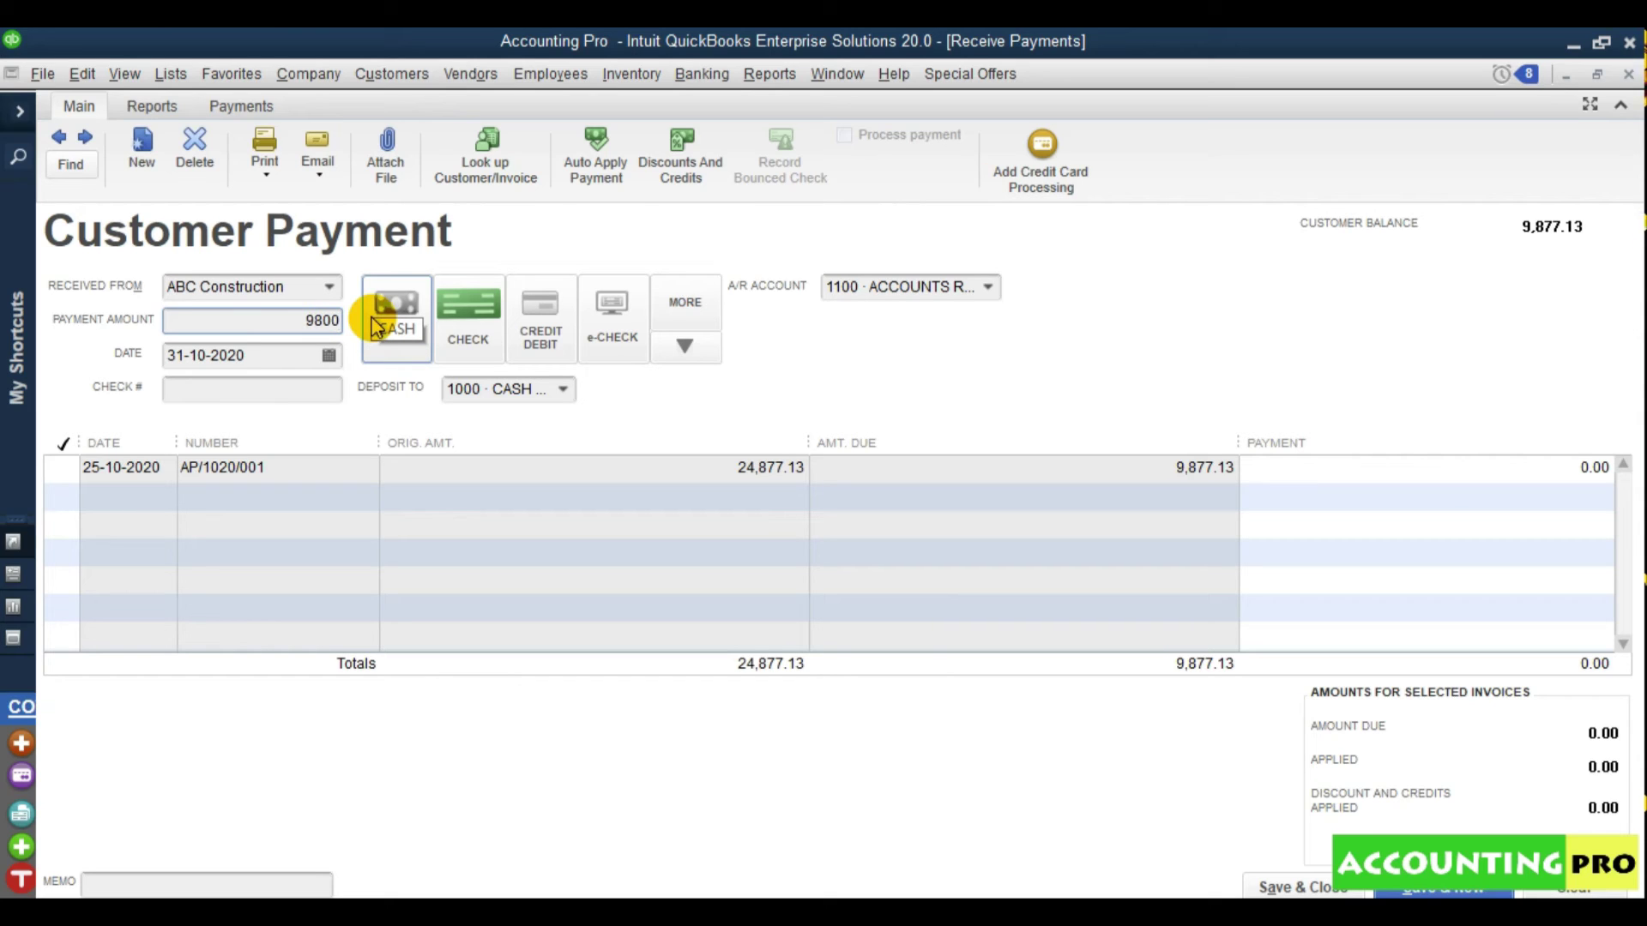
pyautogui.write('00')
pyautogui.click(285, 388)
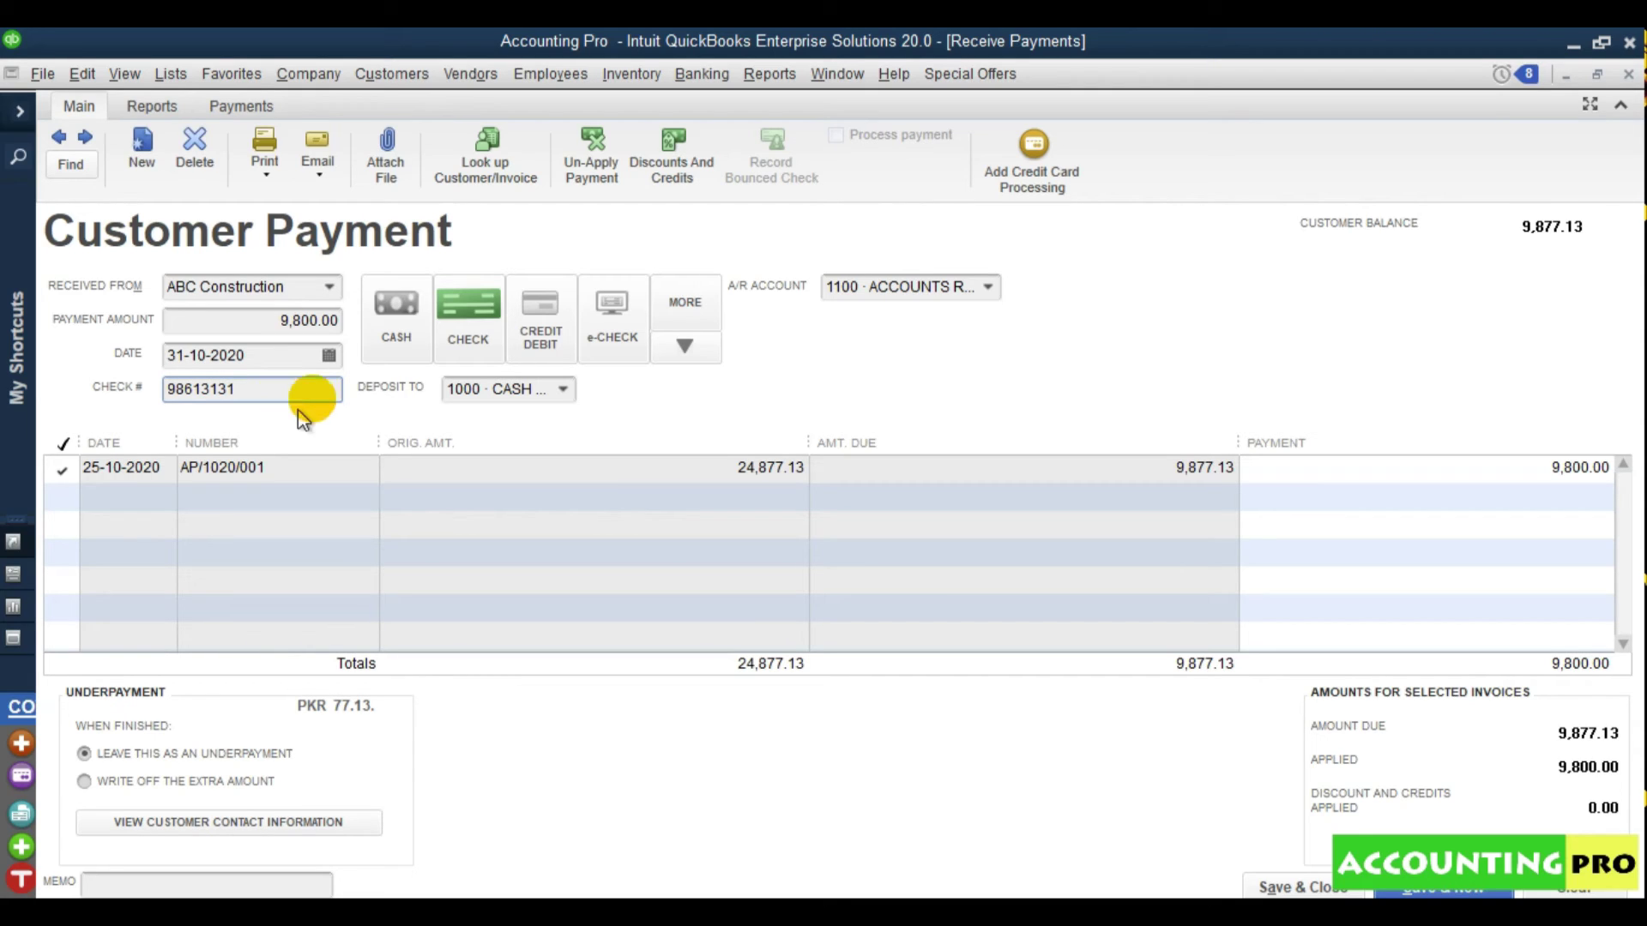
pyautogui.click(562, 389)
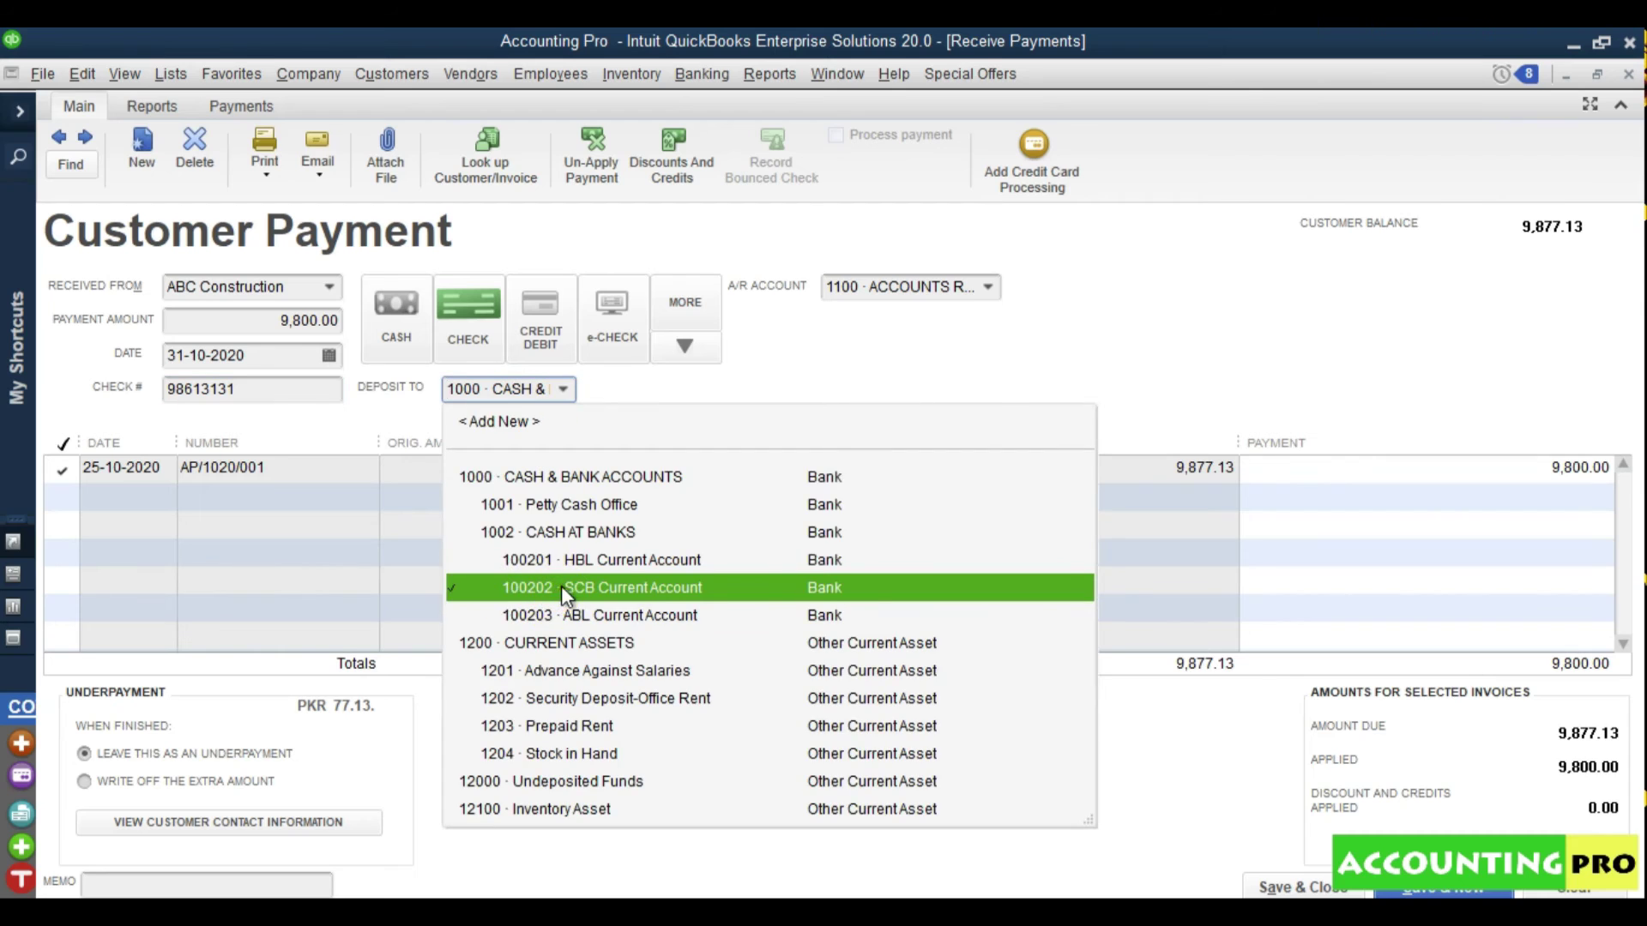
pyautogui.click(562, 587)
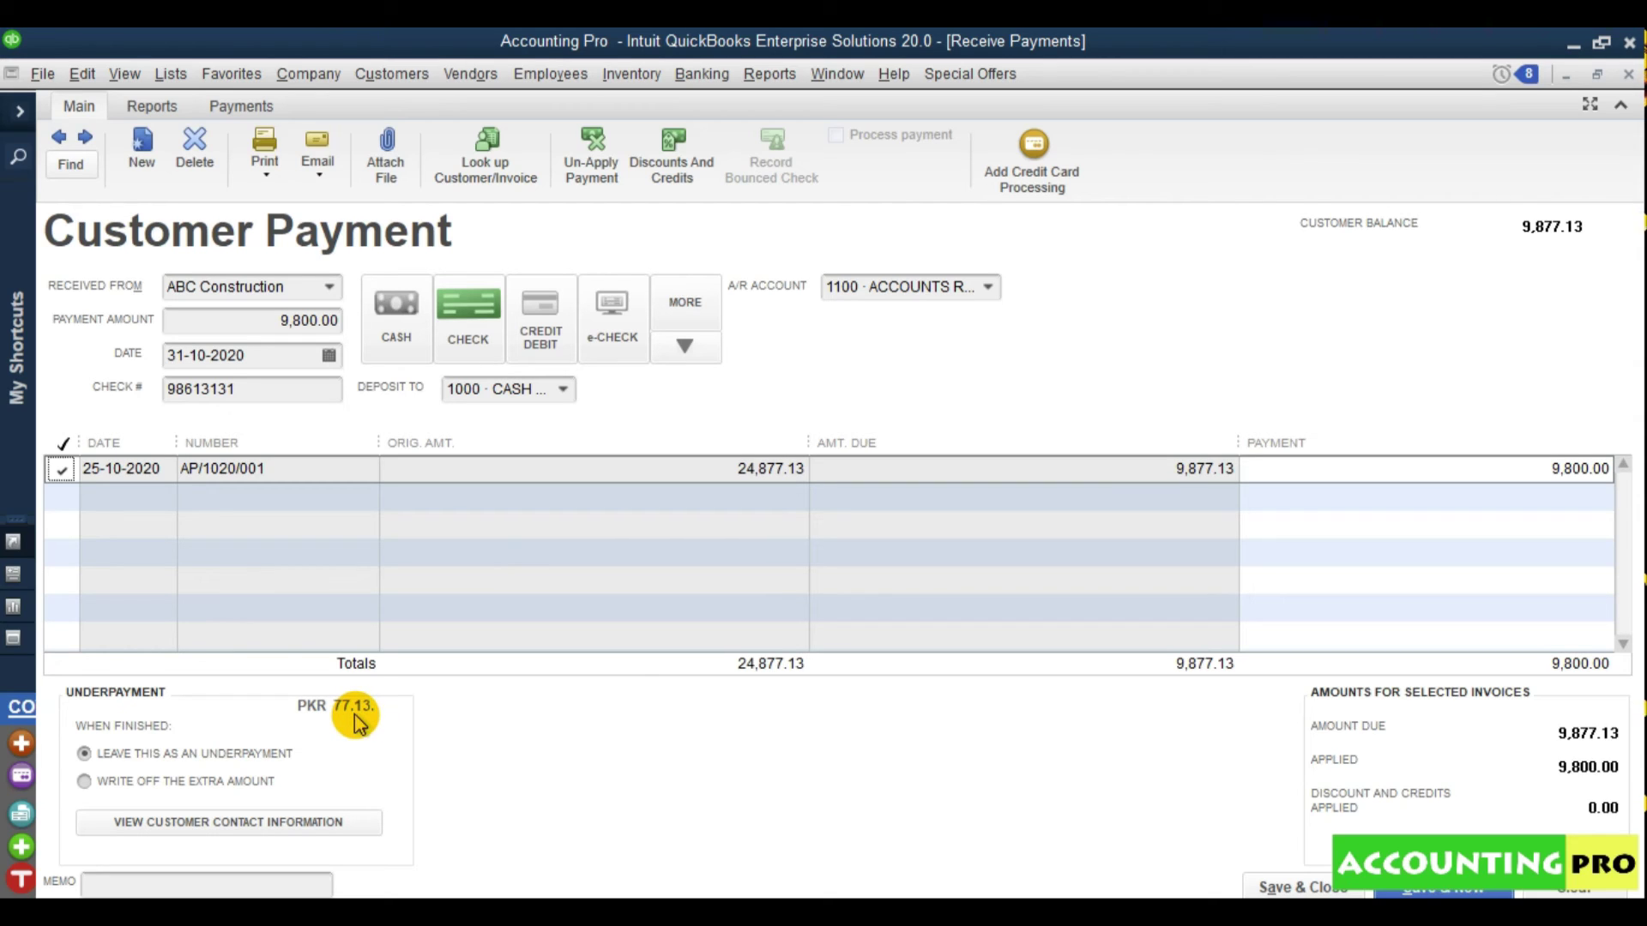
# Apply a 77.13 discount to the invoice with account 4003 · Discounts and class Head Office, and save and close the payment
pyautogui.click(689, 187)
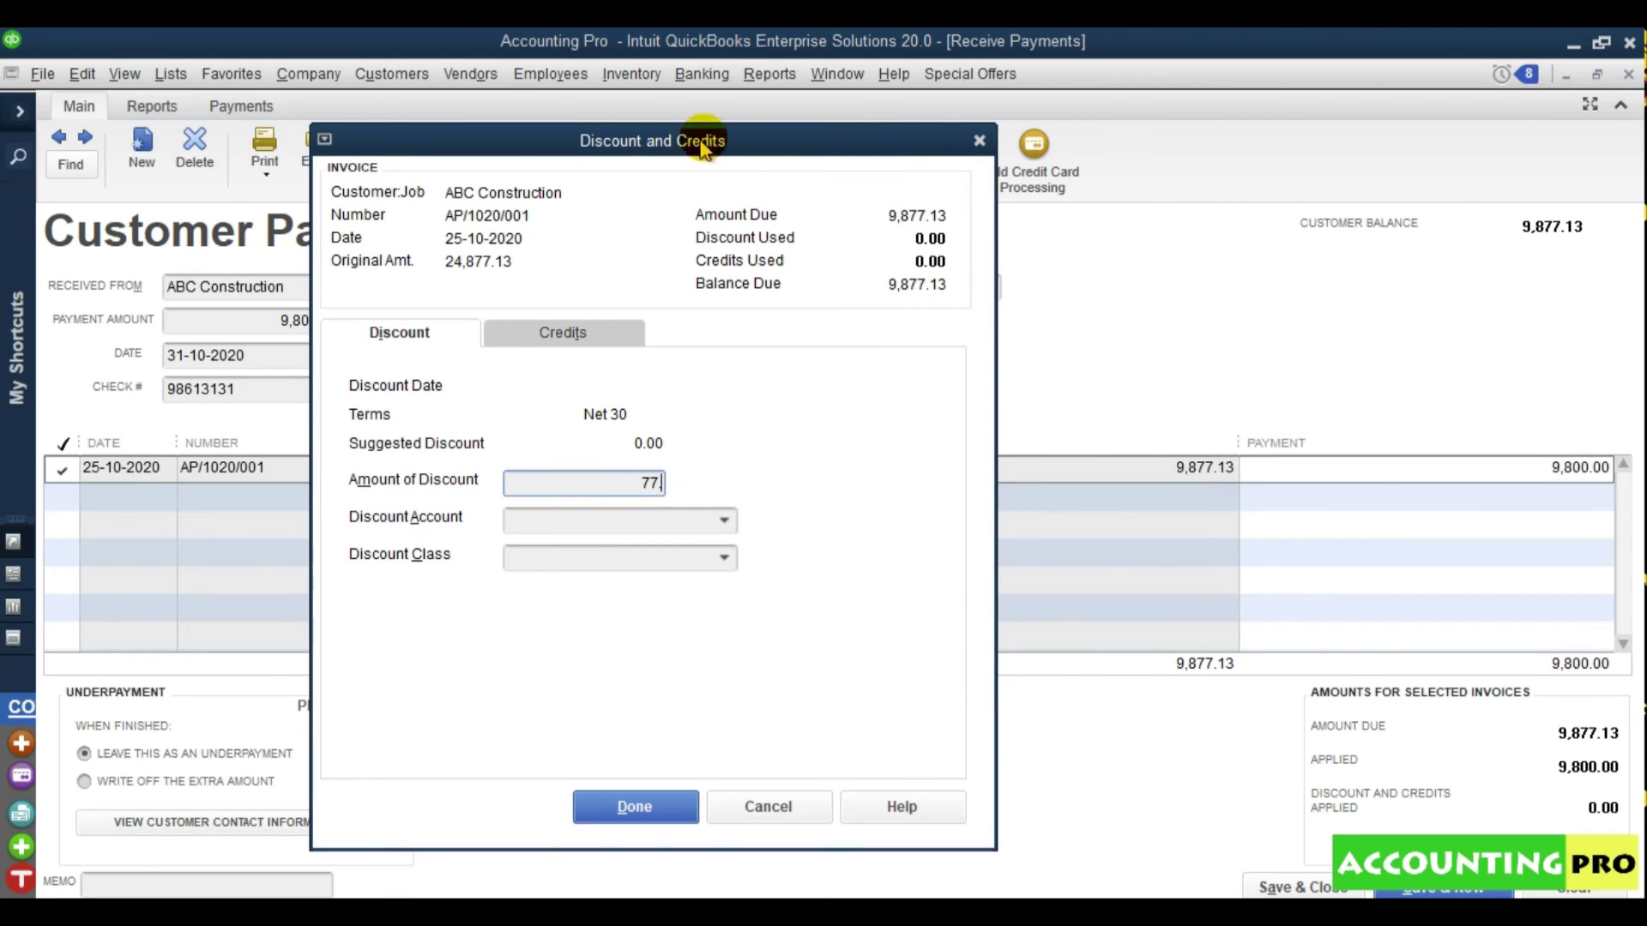
pyautogui.moveTo(702, 148); pyautogui.dragTo(1087, 154)
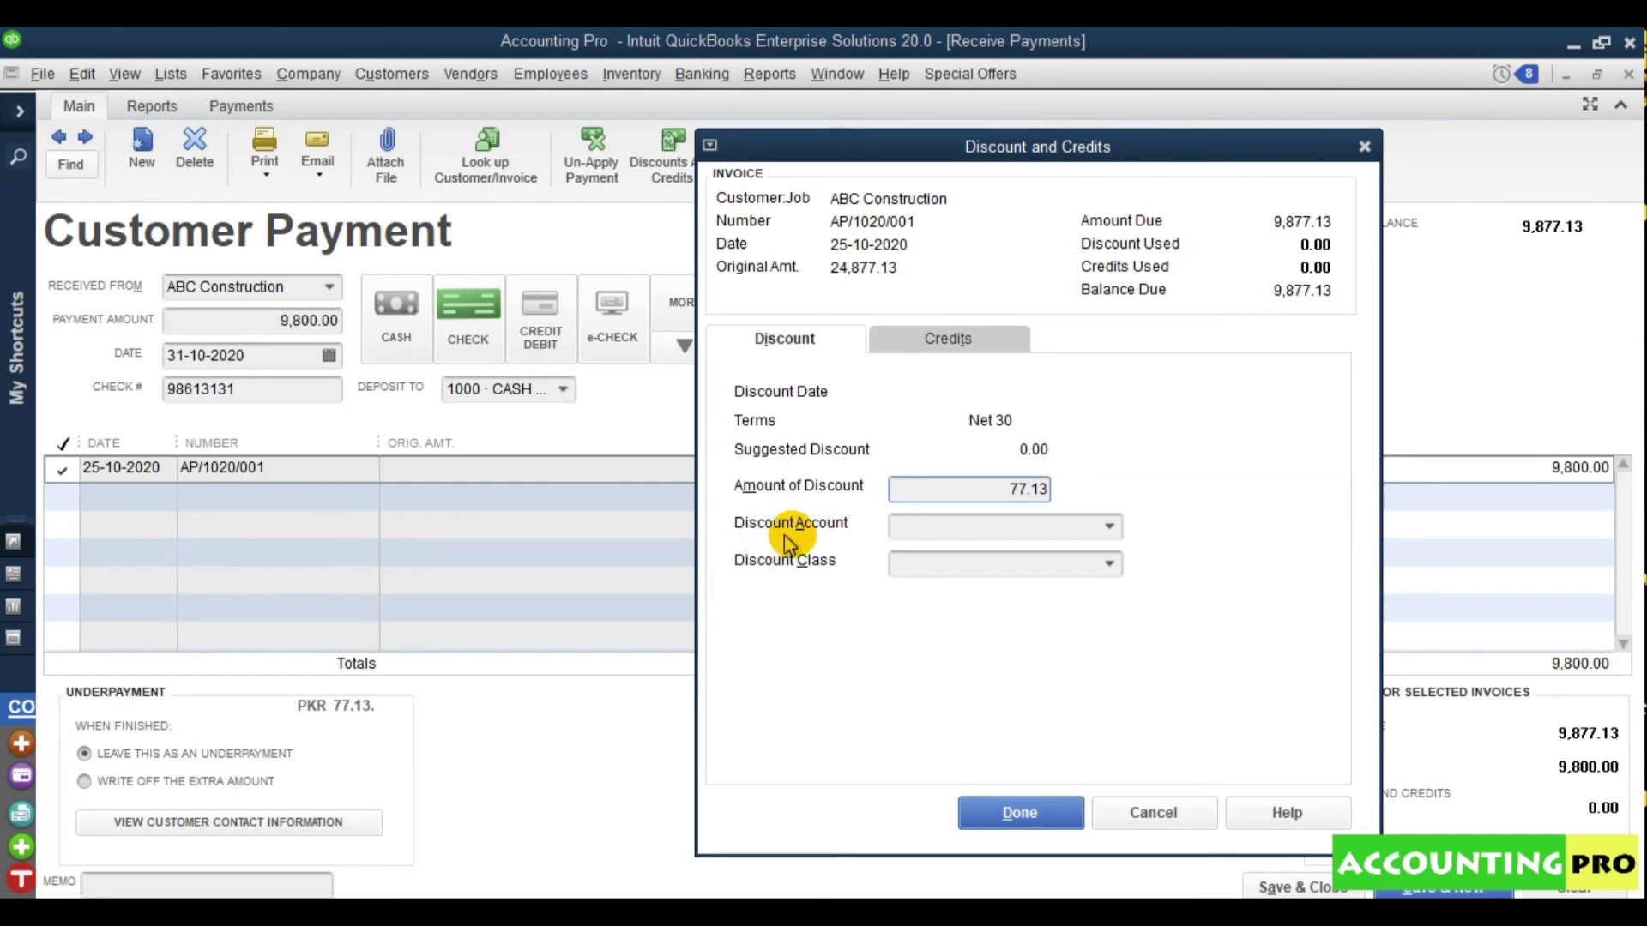
pyautogui.click(1104, 526)
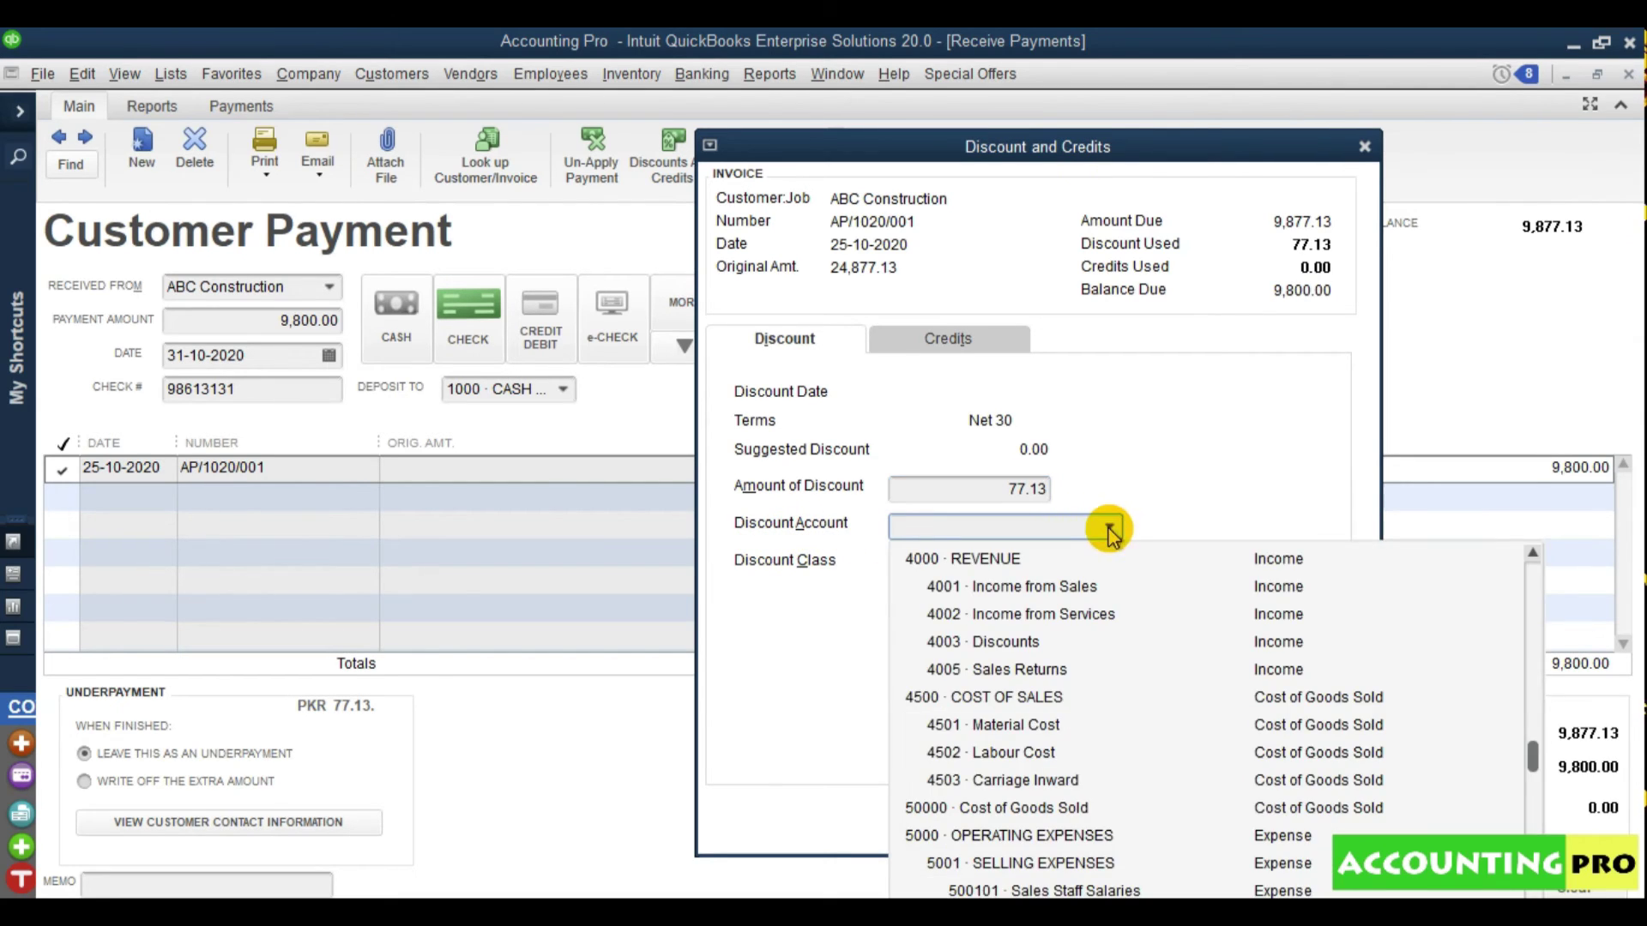
pyautogui.click(995, 645)
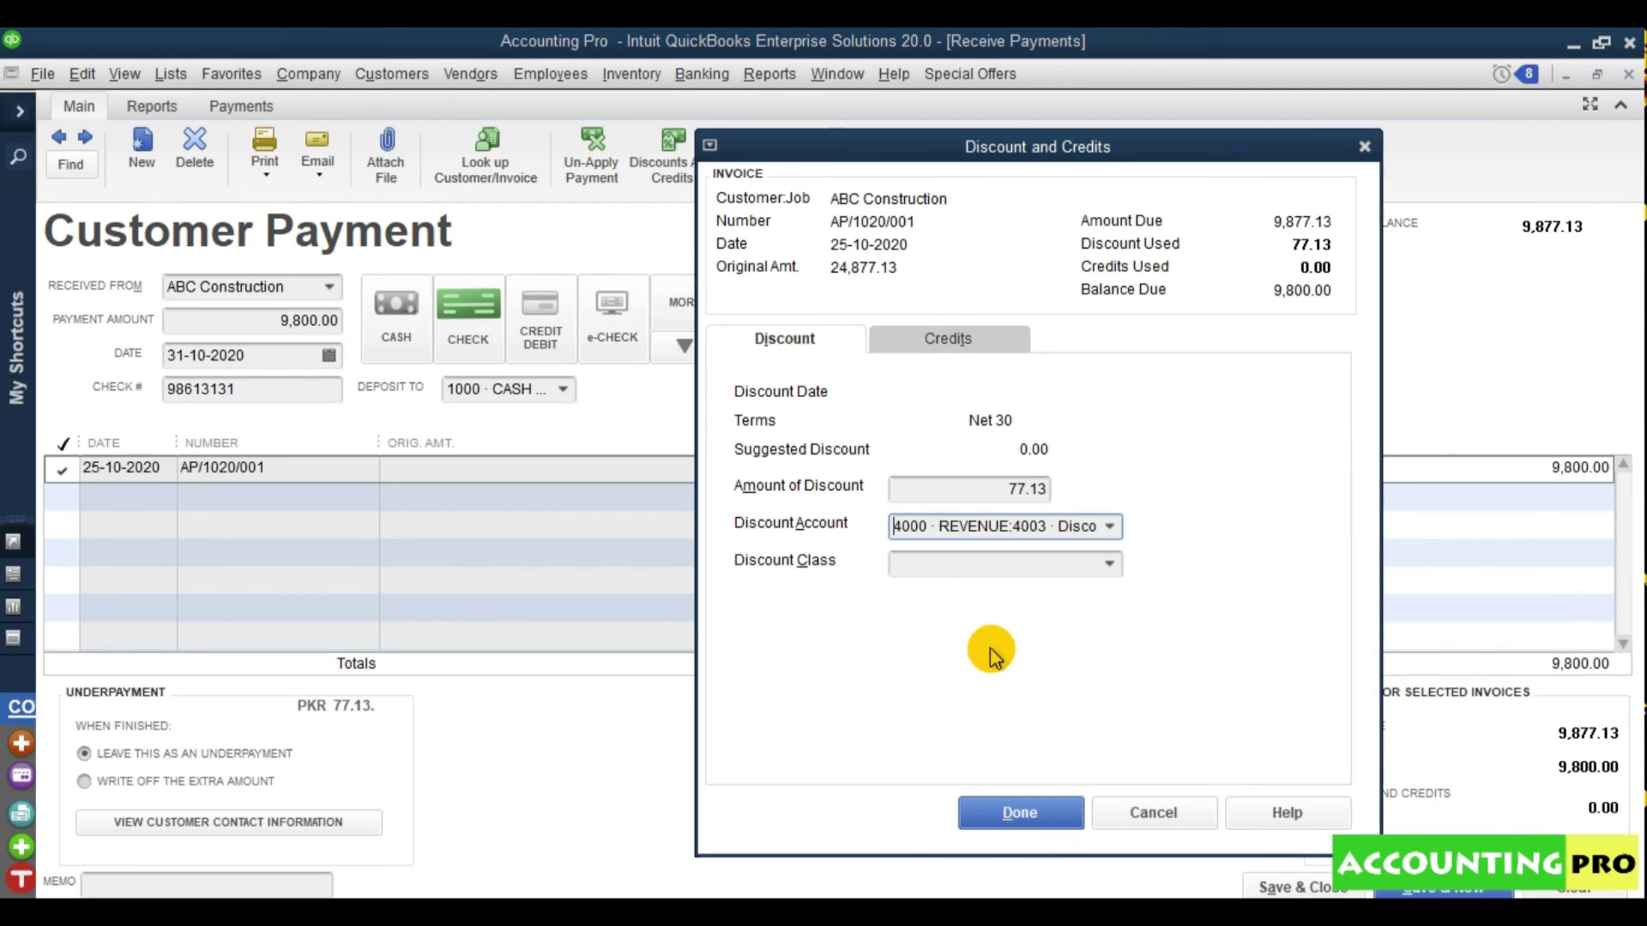
pyautogui.click(1113, 527)
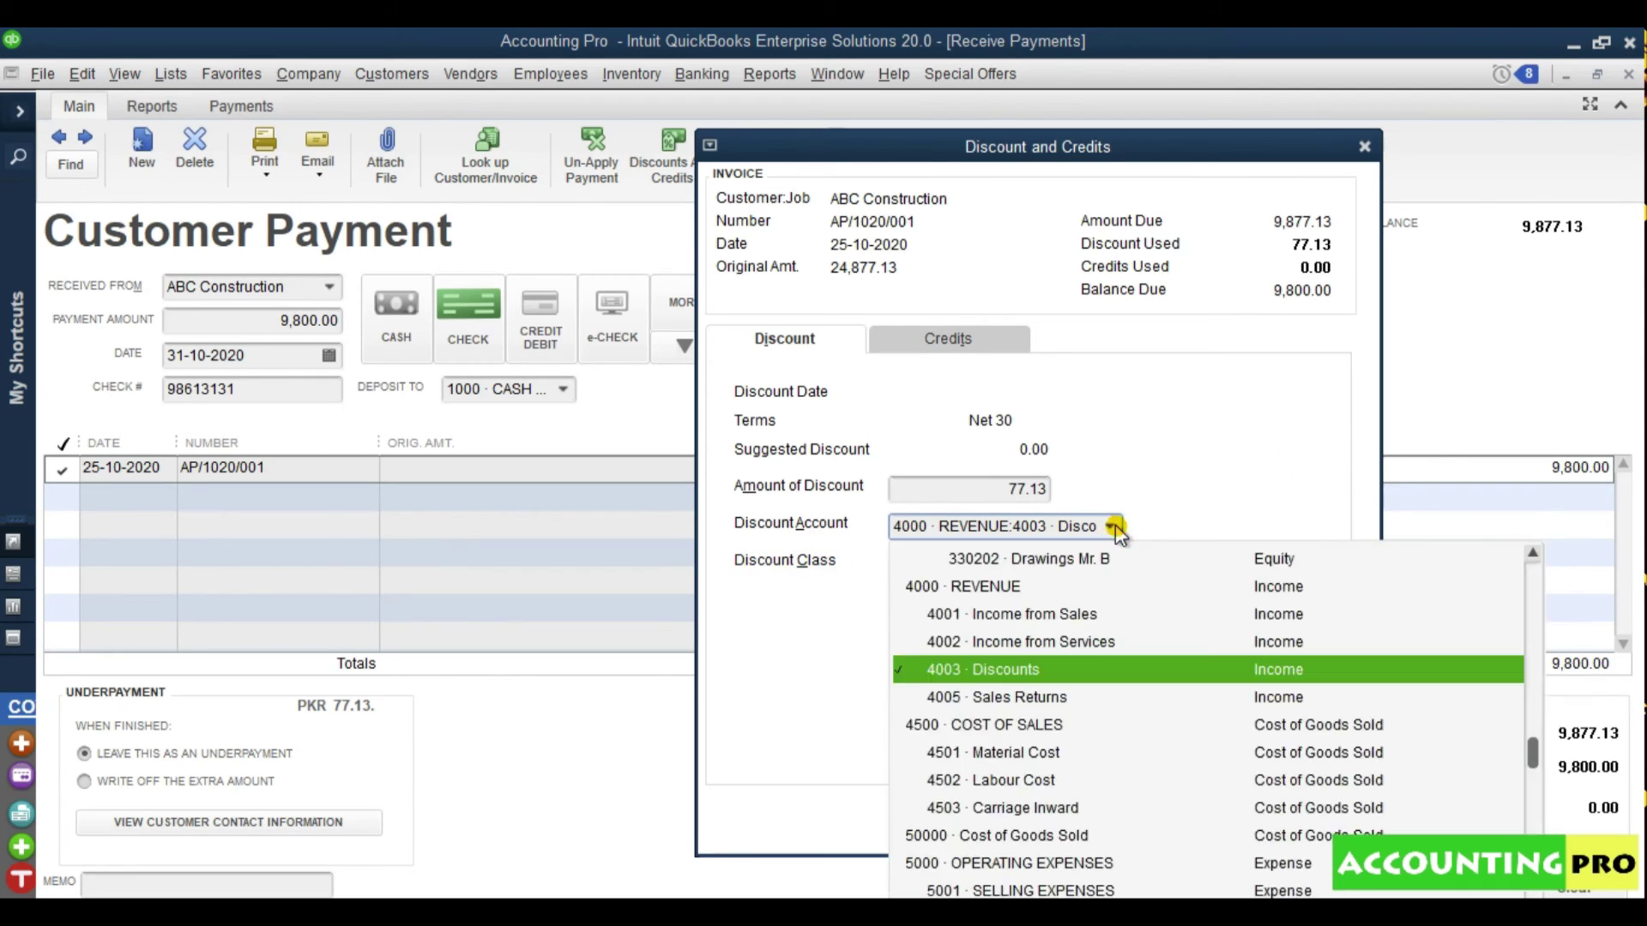
pyautogui.click(1114, 529)
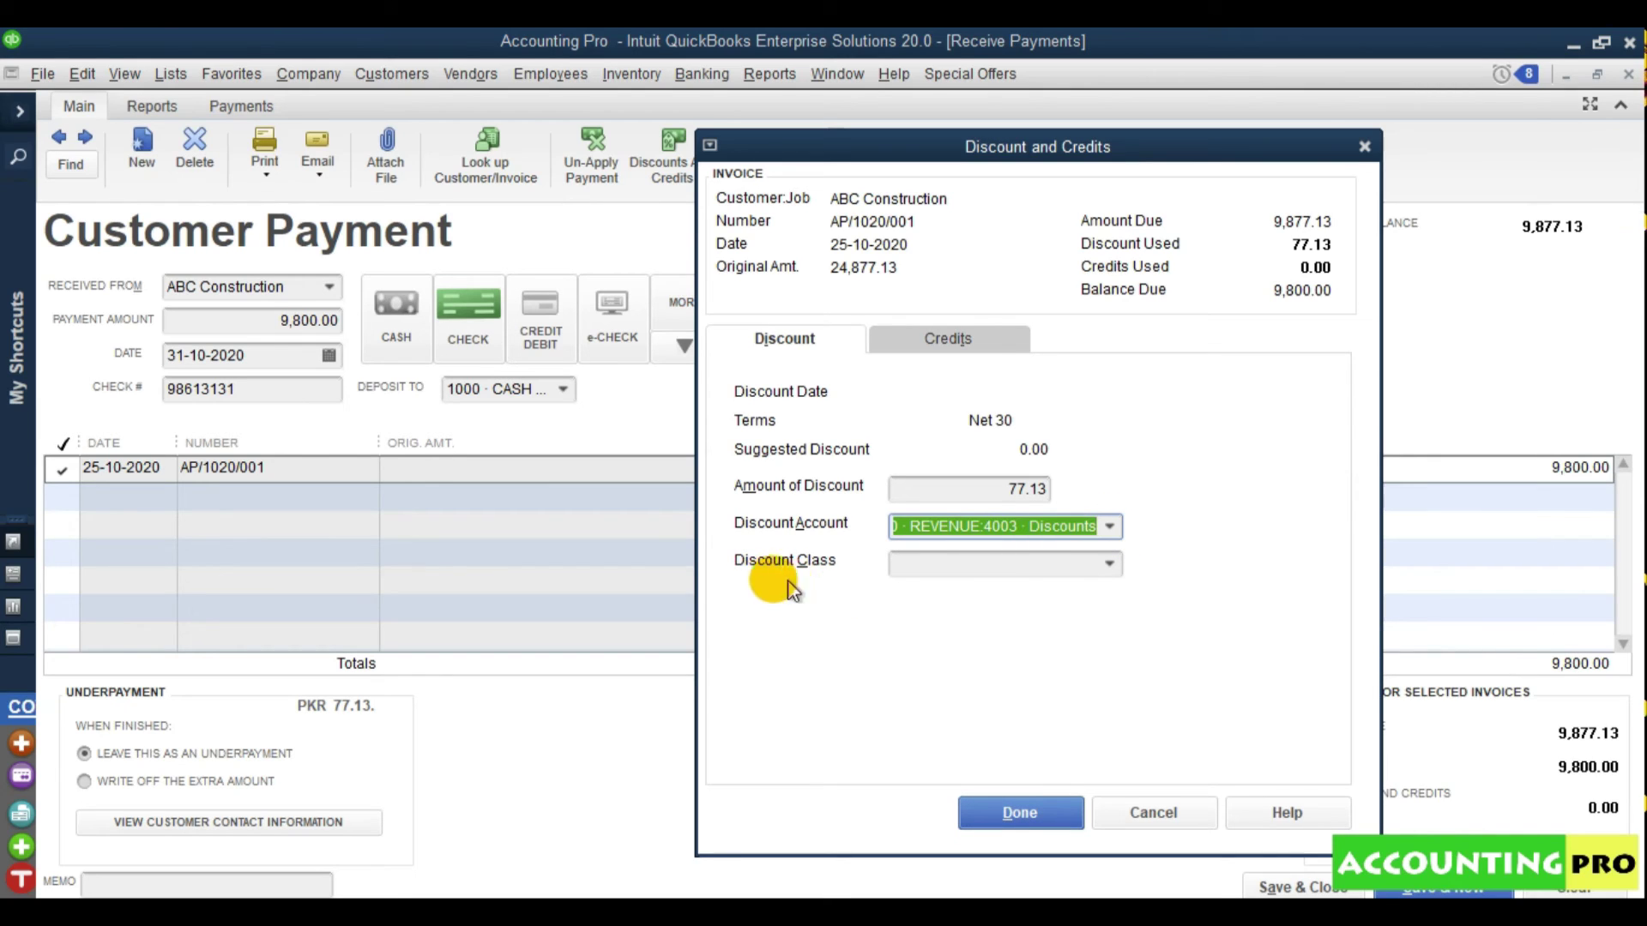
pyautogui.click(1112, 565)
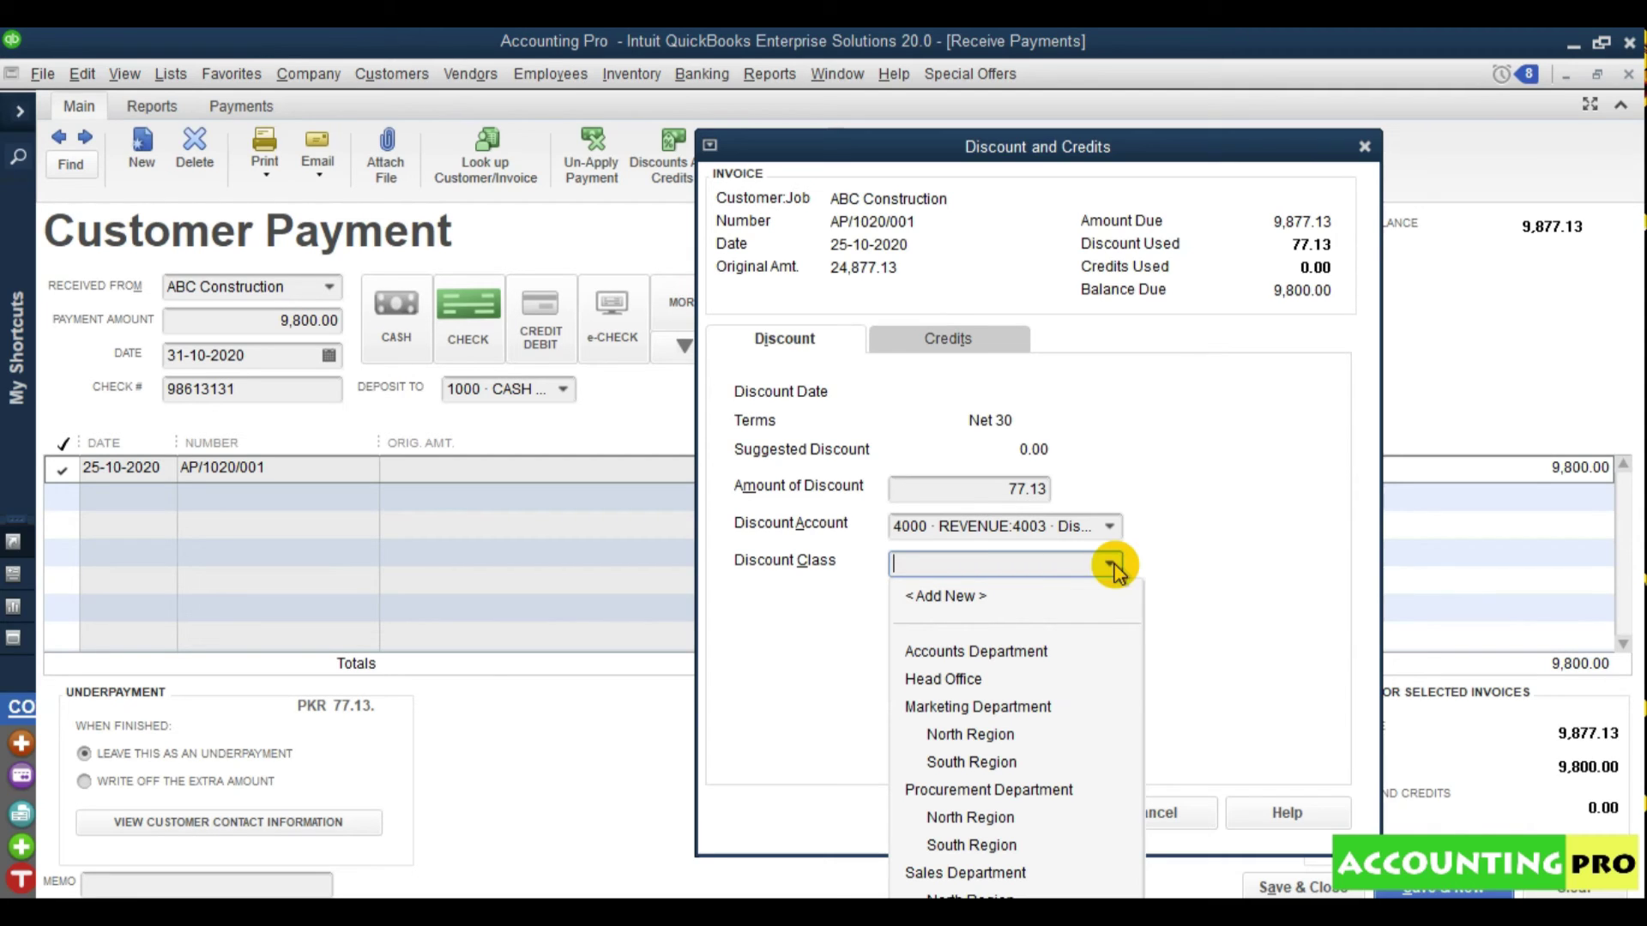
pyautogui.click(961, 680)
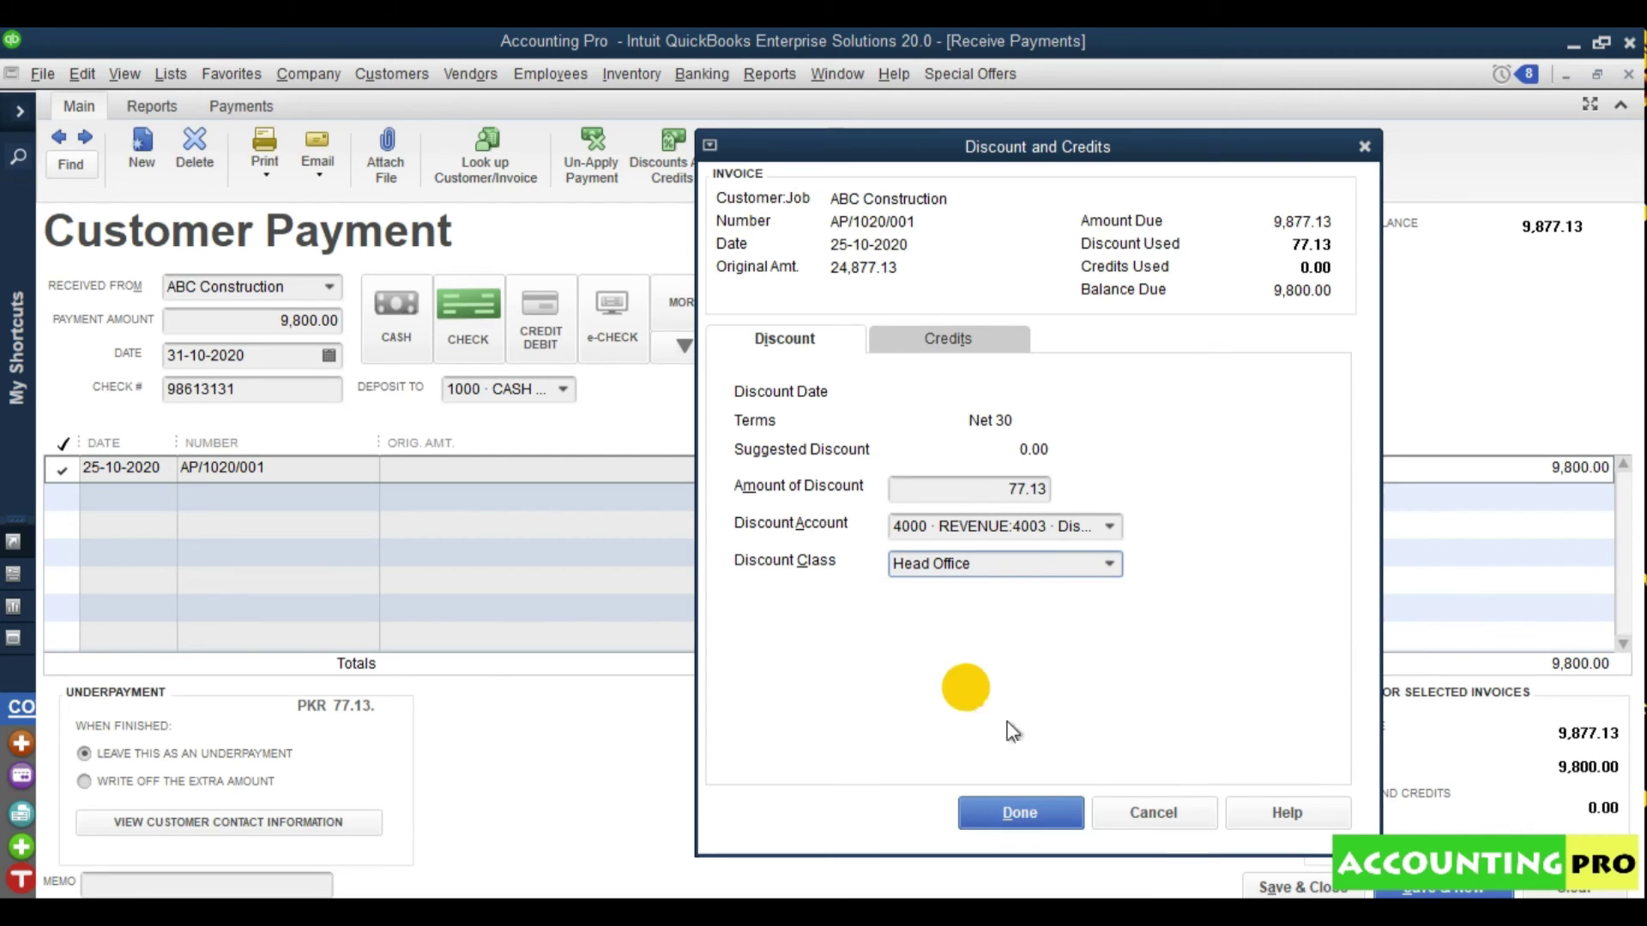
pyautogui.click(1020, 813)
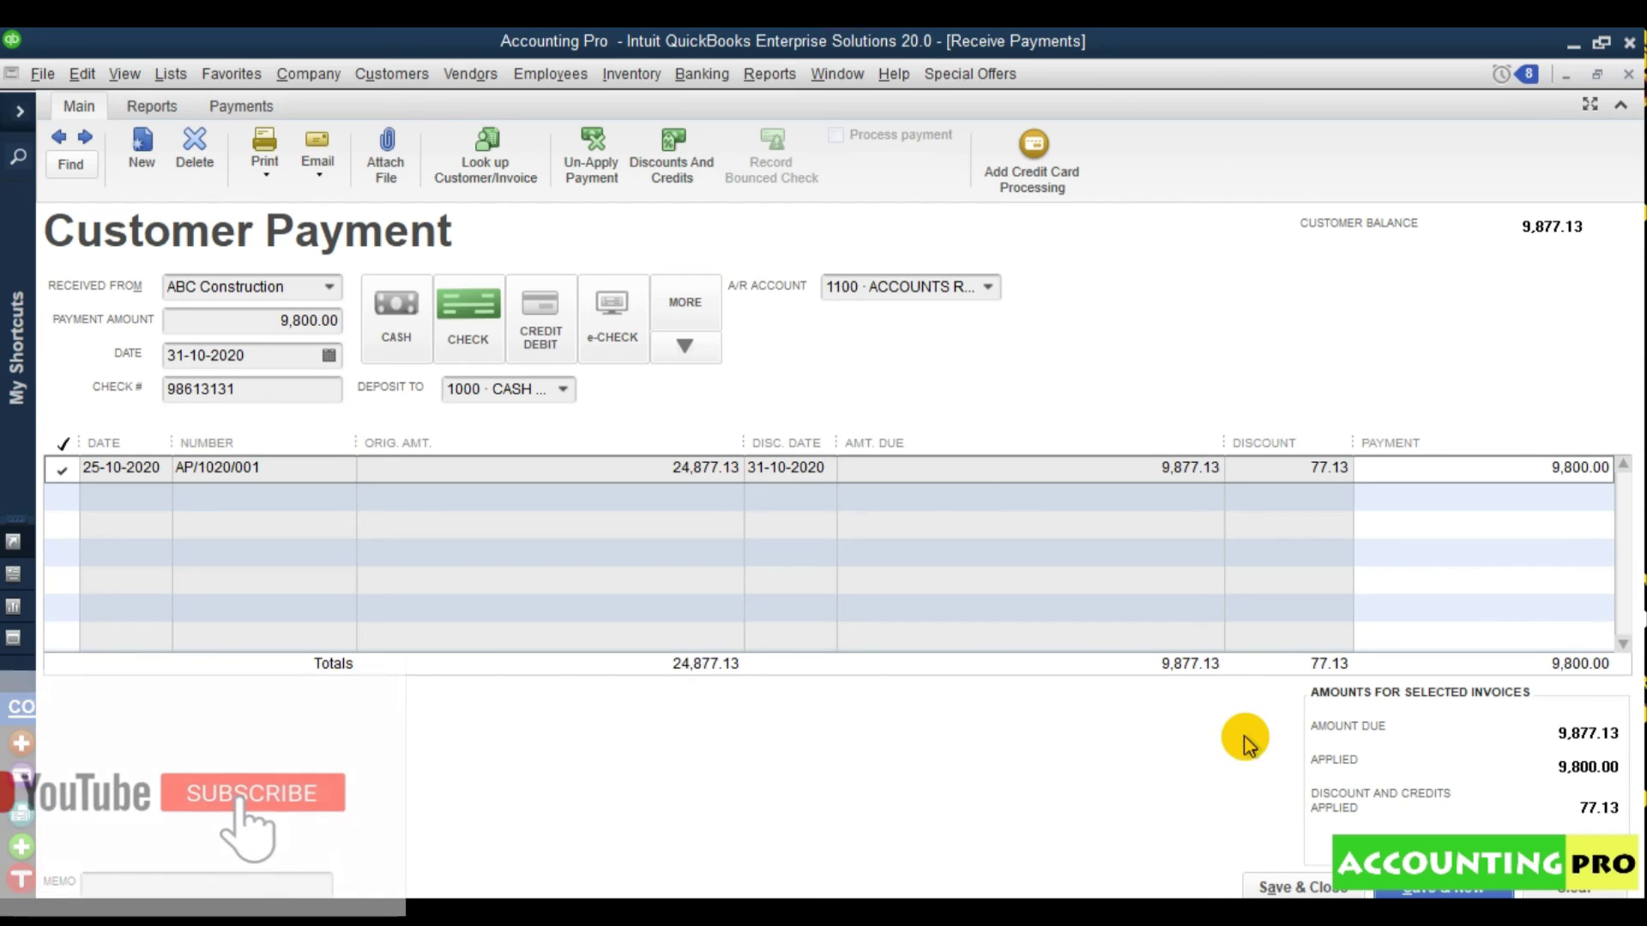
pyautogui.click(1308, 883)
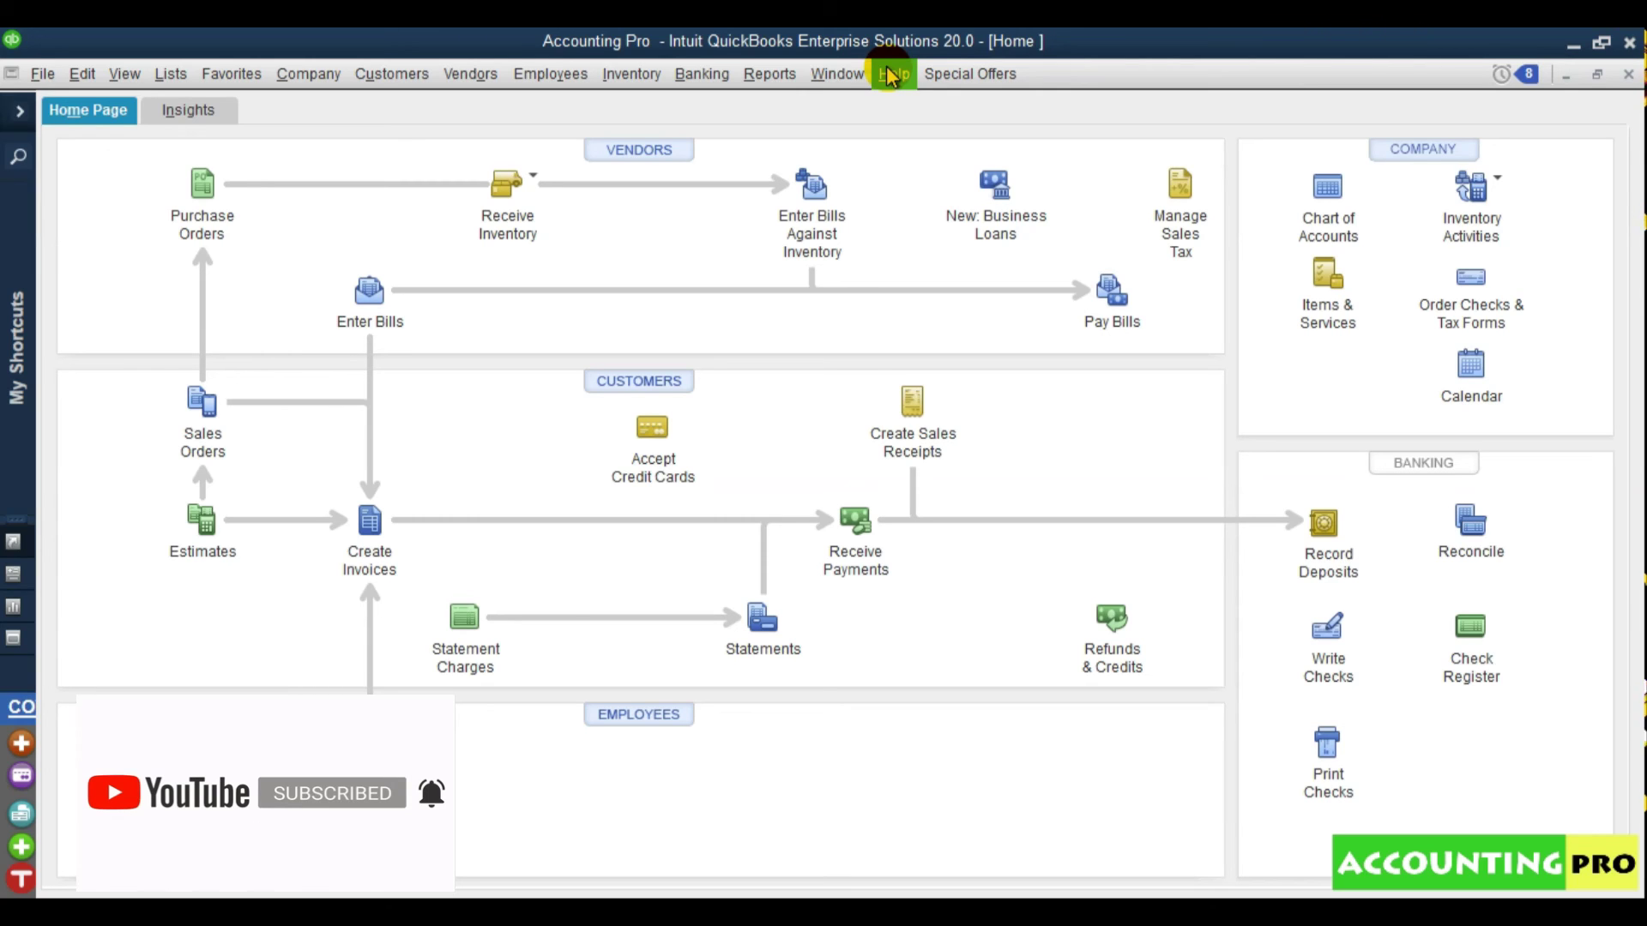
# Run the Open Invoices report again to check which customer invoices are still unpaid
pyautogui.click(768, 78)
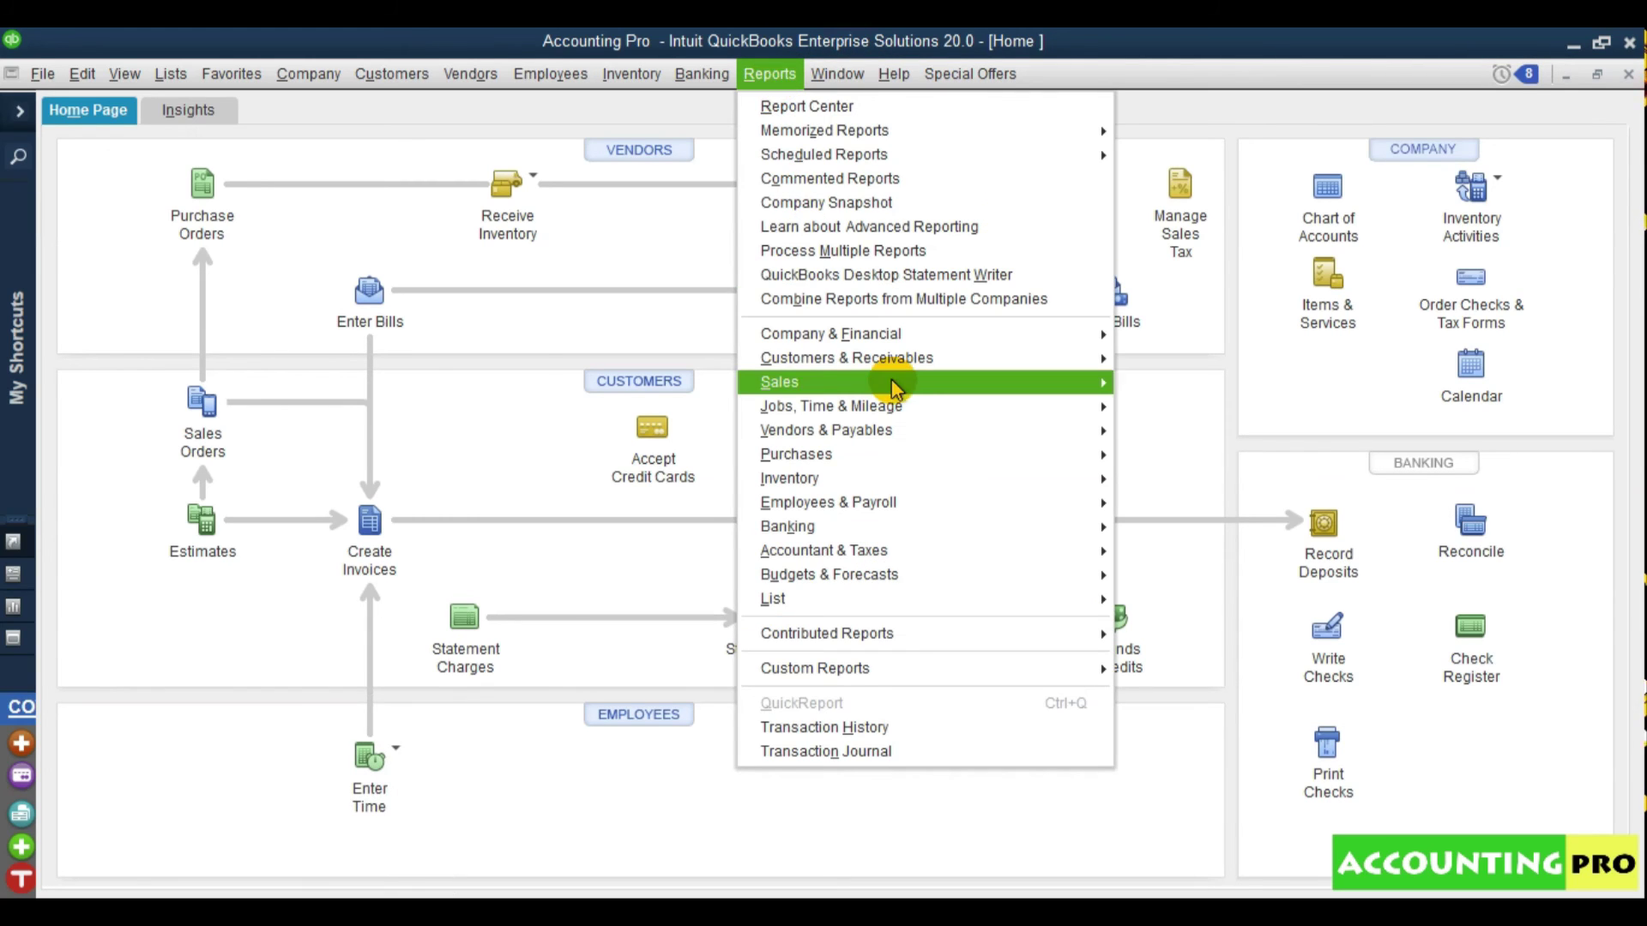
pyautogui.moveTo(927, 365)
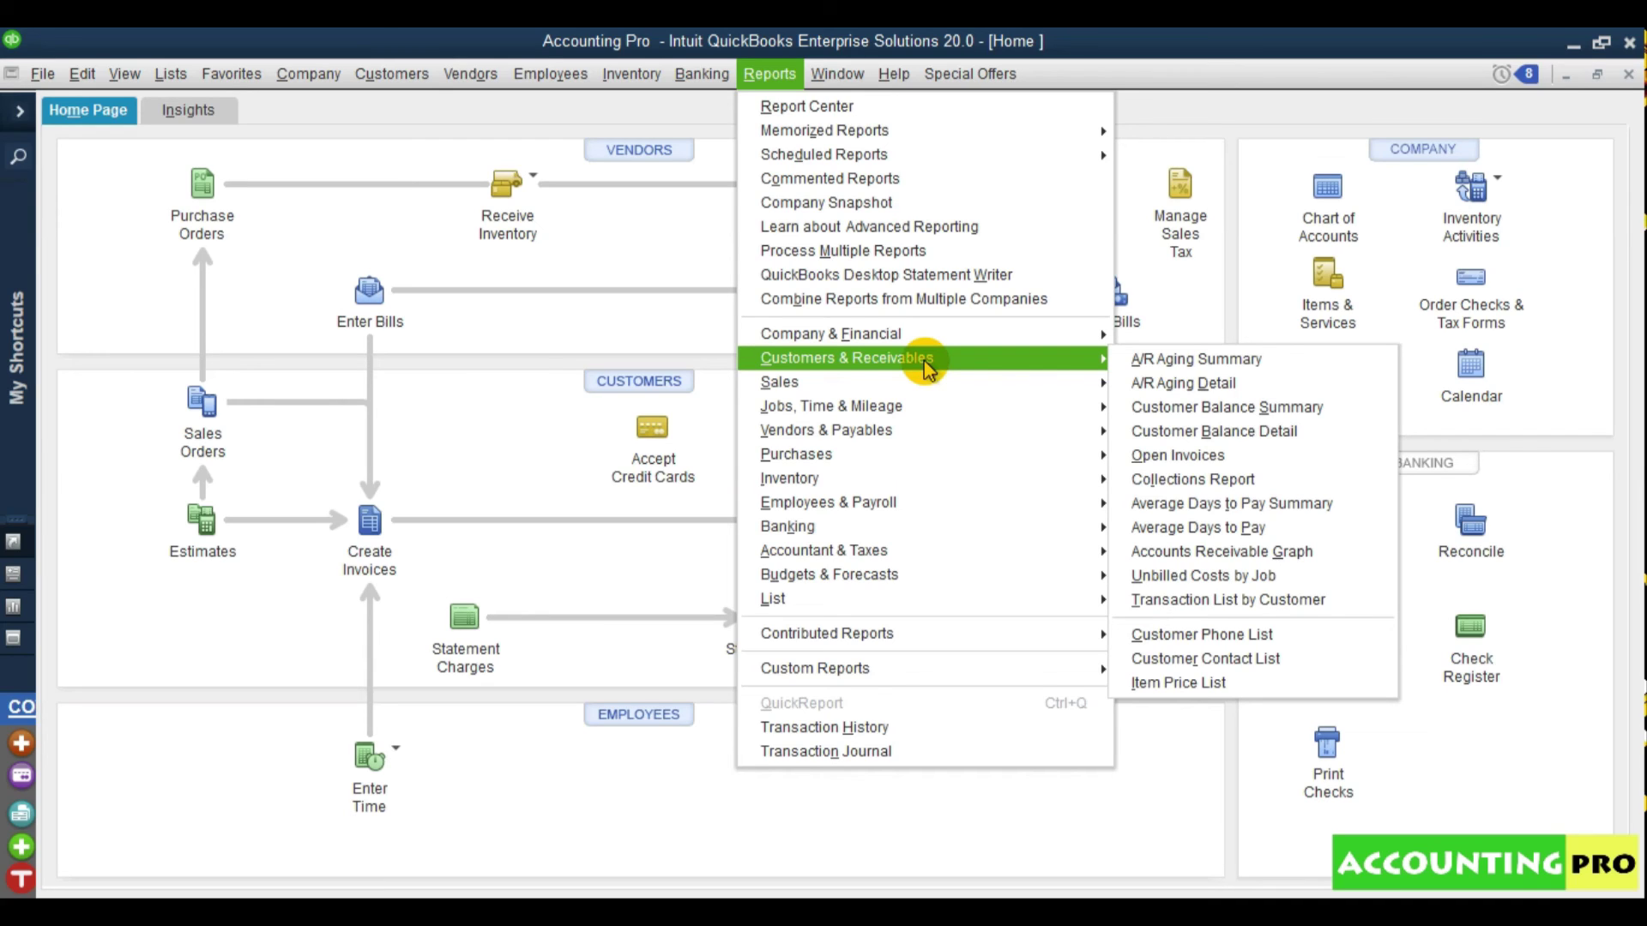
pyautogui.click(1170, 452)
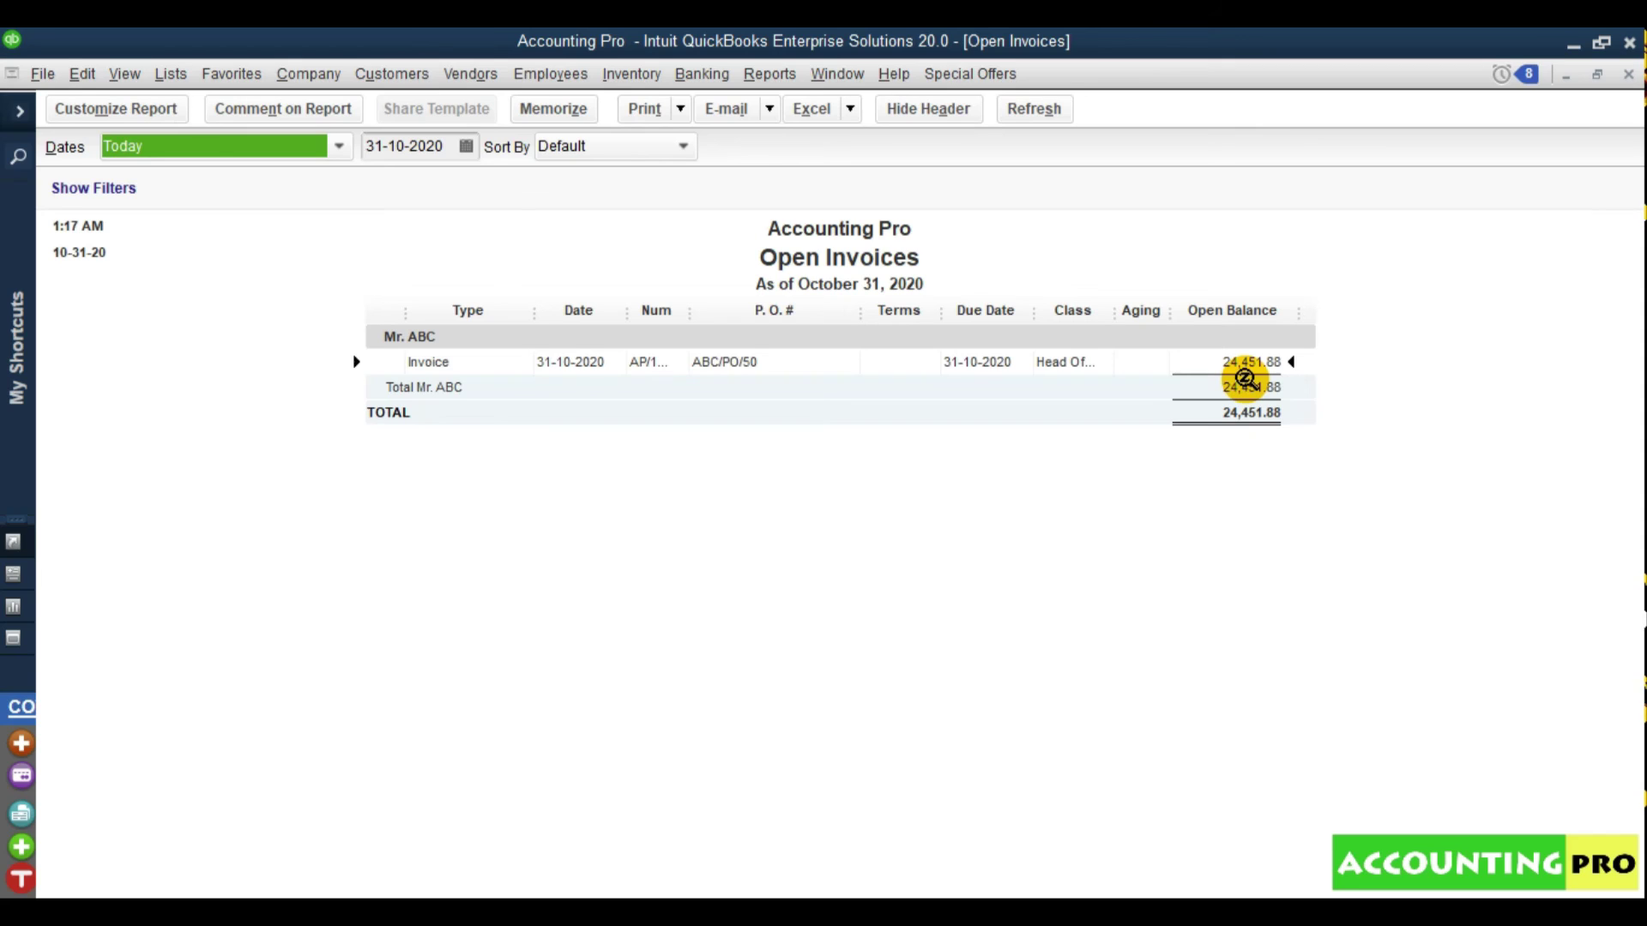
# Run the Customer Balance Detail report and widen its Class and Num columns to show their full contents
pyautogui.click(775, 76)
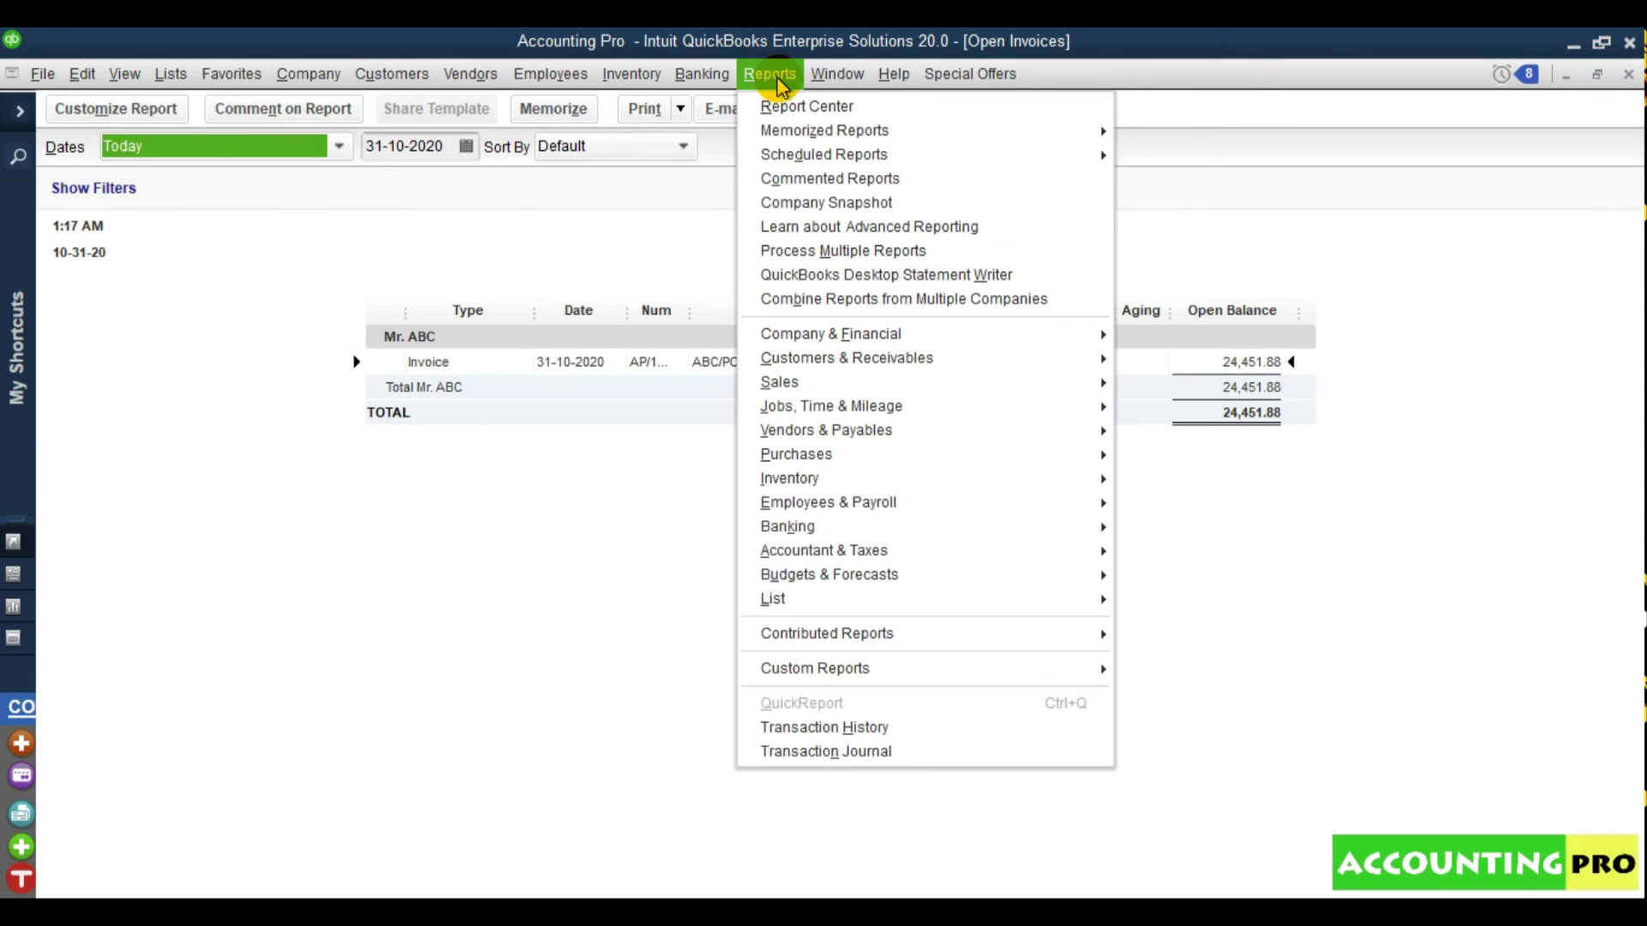
pyautogui.moveTo(1041, 365)
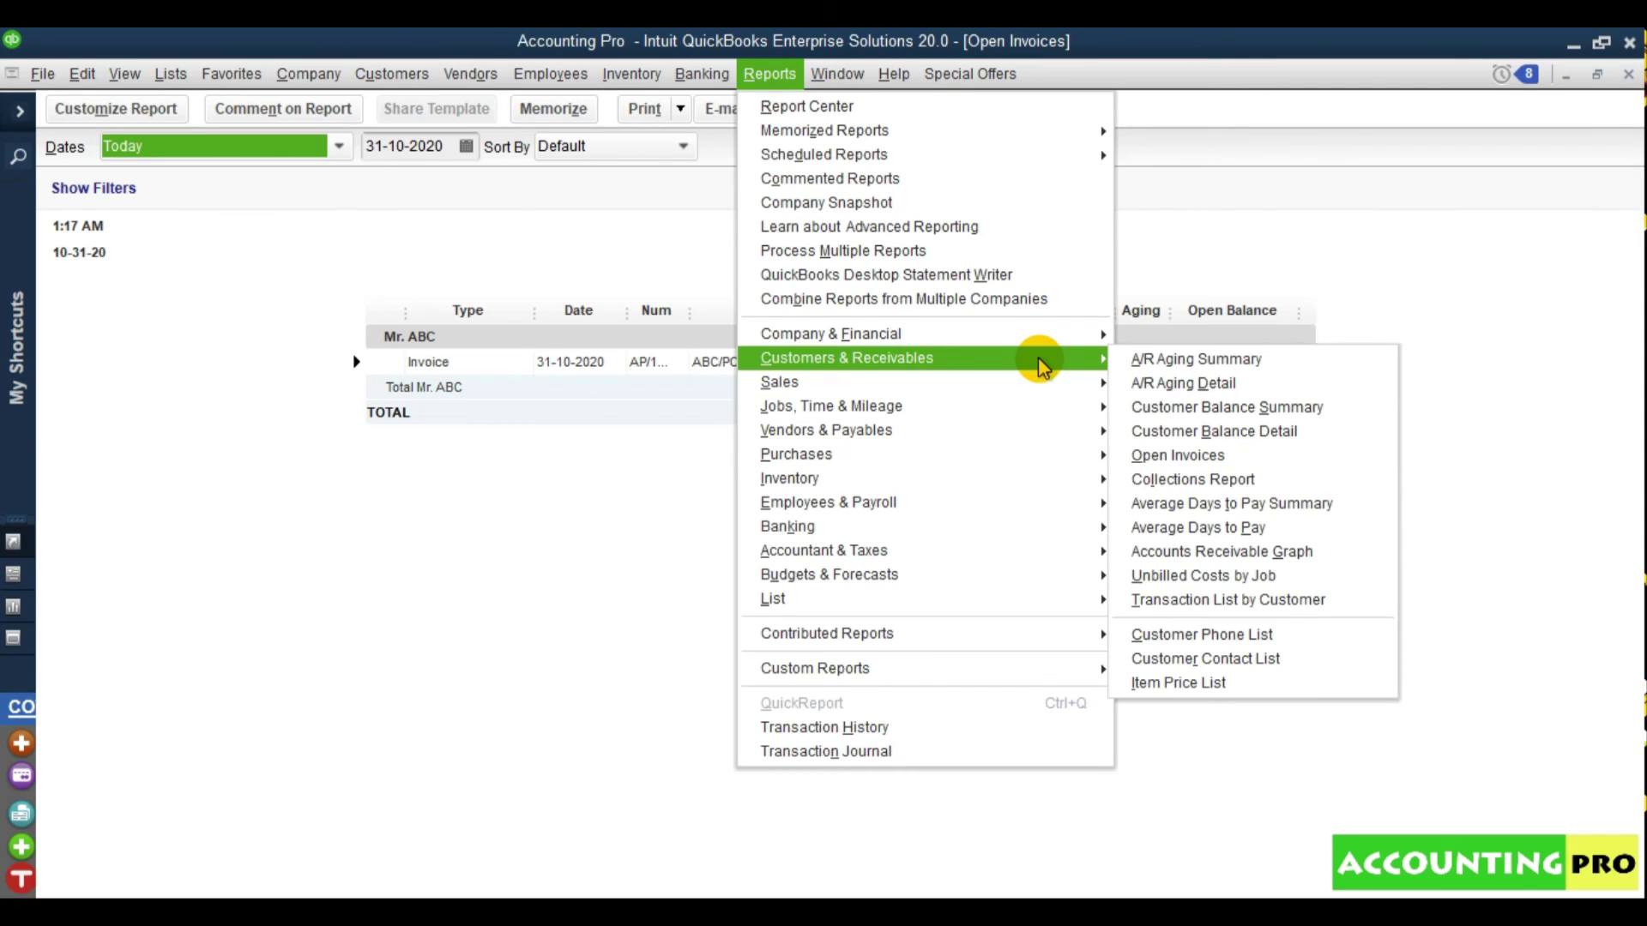
pyautogui.click(1259, 448)
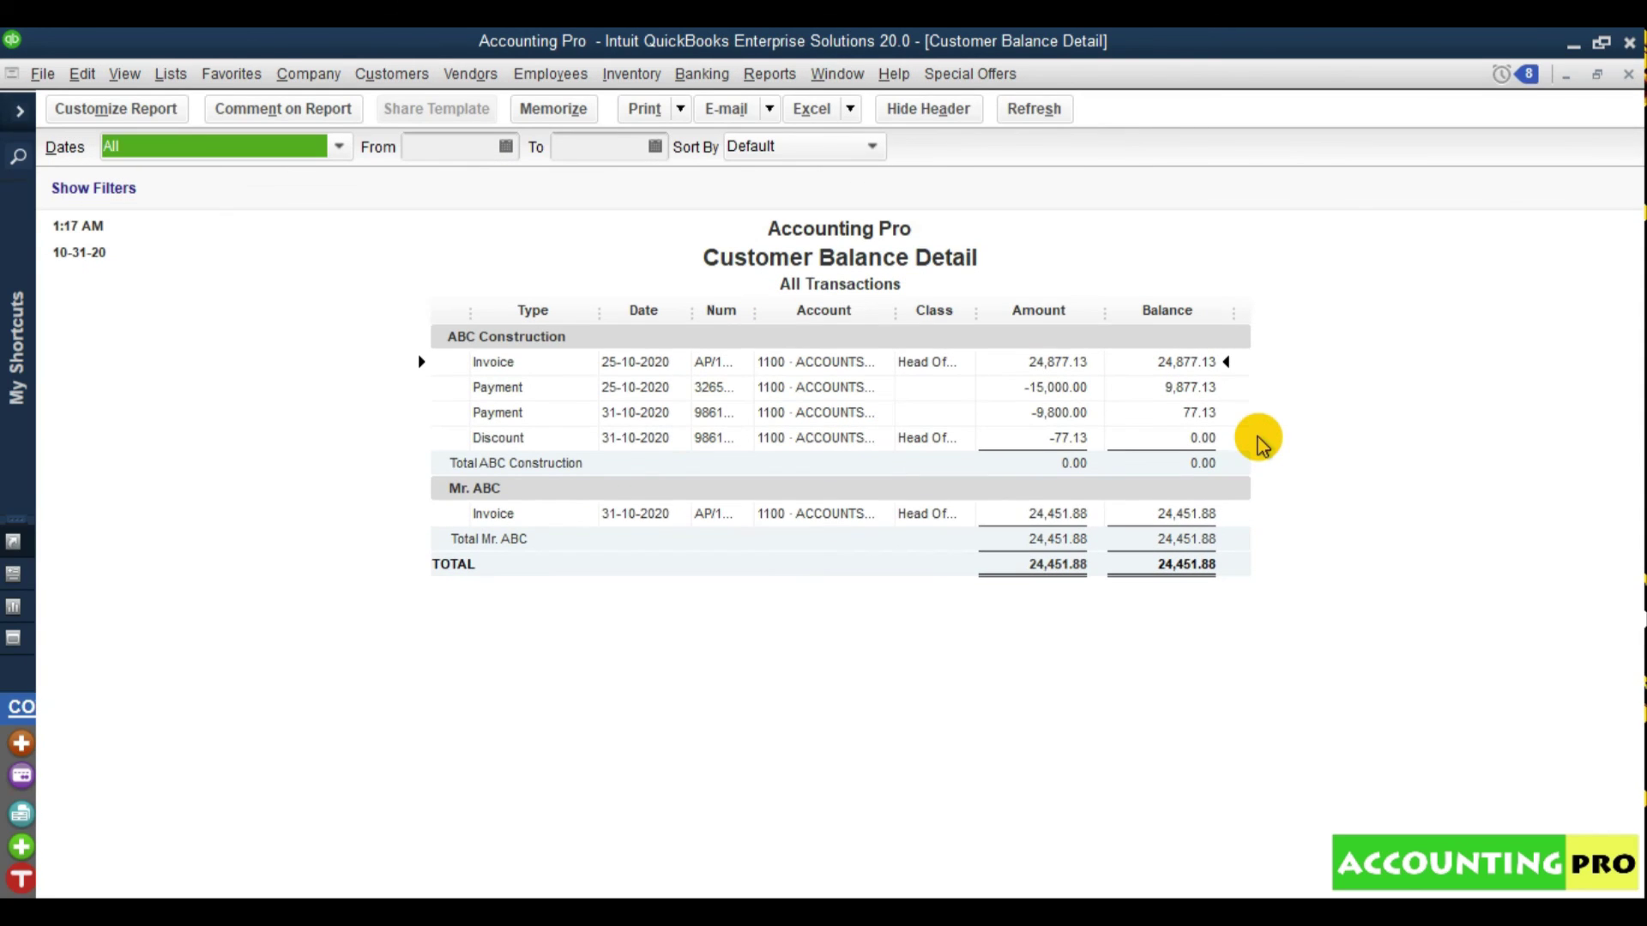
pyautogui.moveTo(978, 315); pyautogui.dragTo(1061, 317)
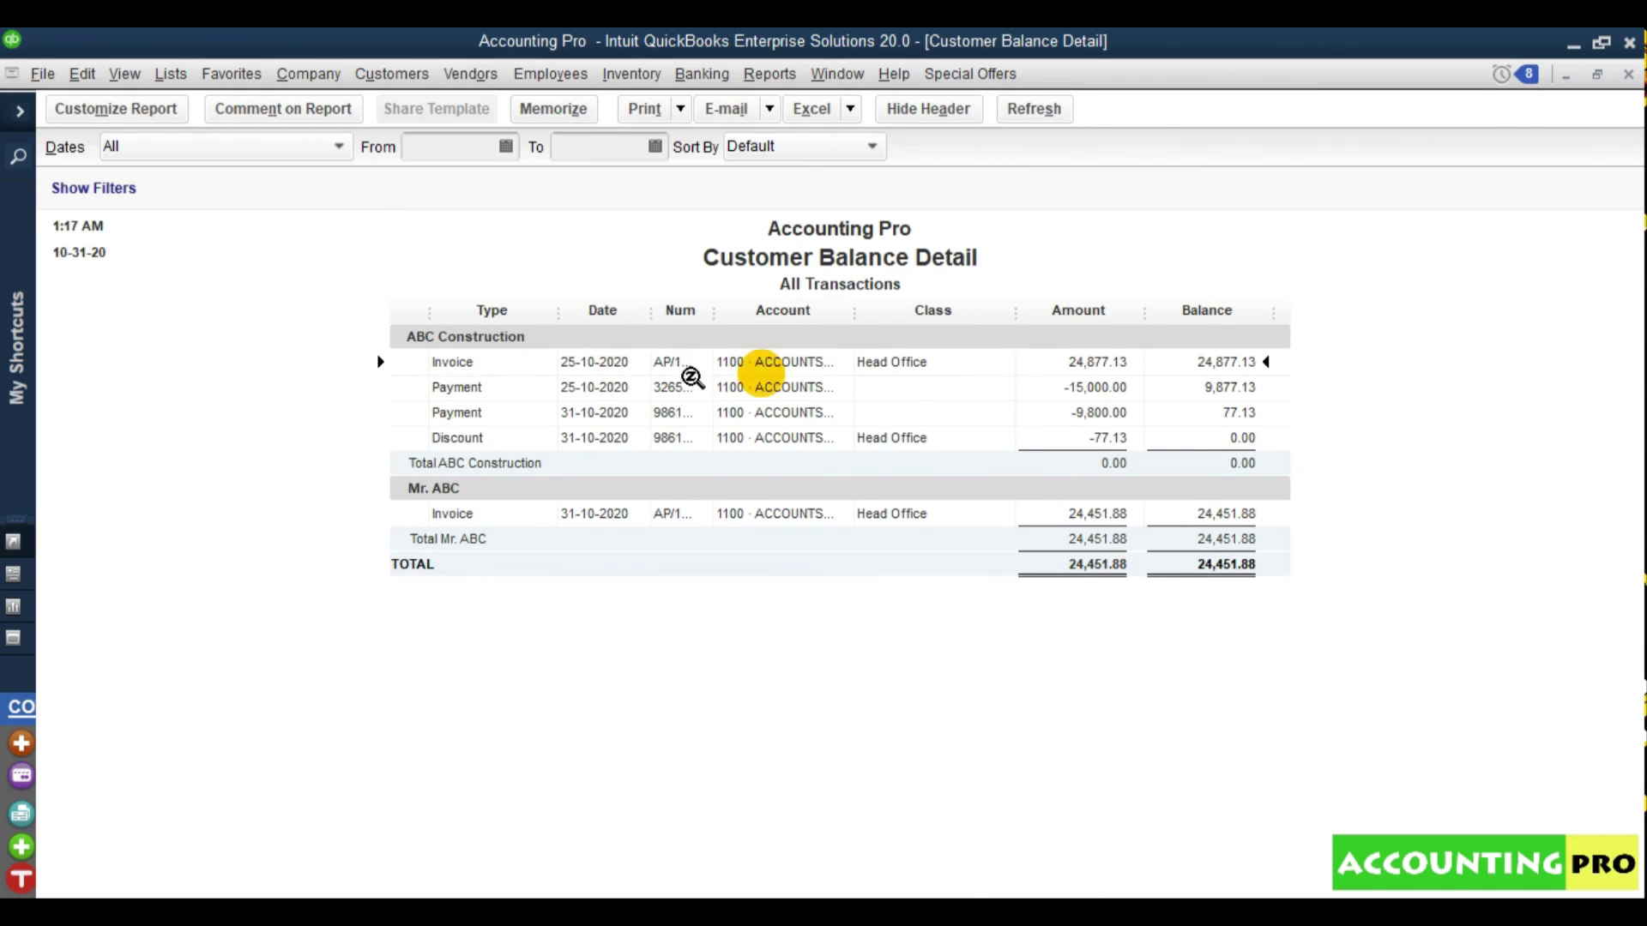
pyautogui.moveTo(714, 311); pyautogui.dragTo(787, 319)
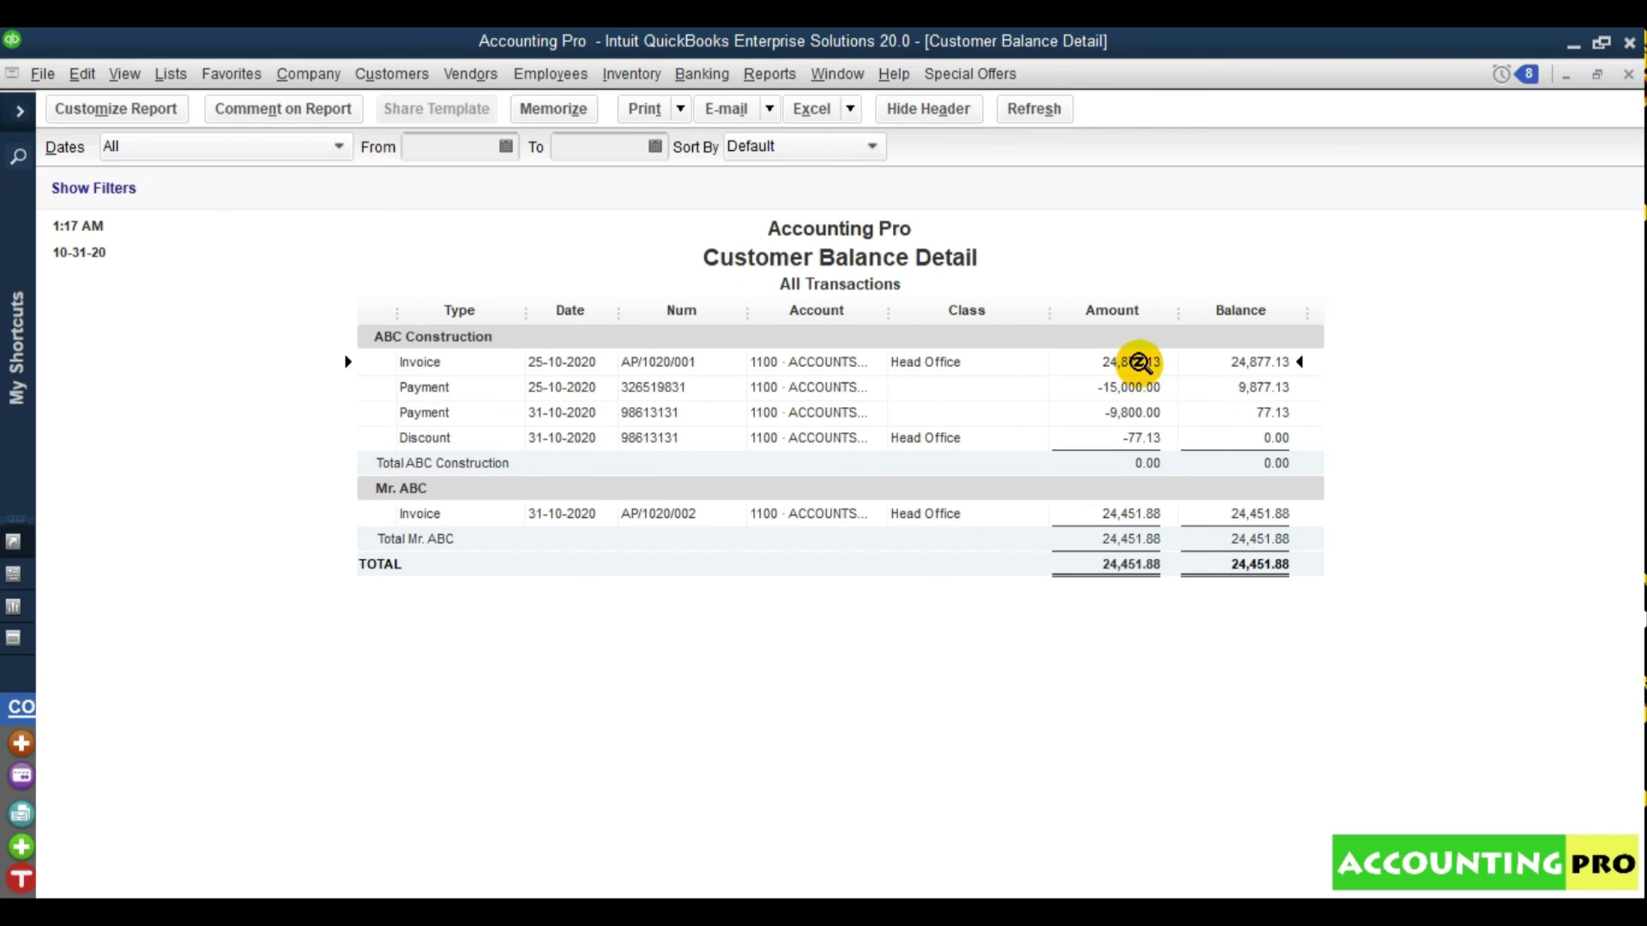
# Examine ABC Construction's payment and discount lines in the report, and open its 25-10-2020 invoice
pyautogui.click(430, 387)
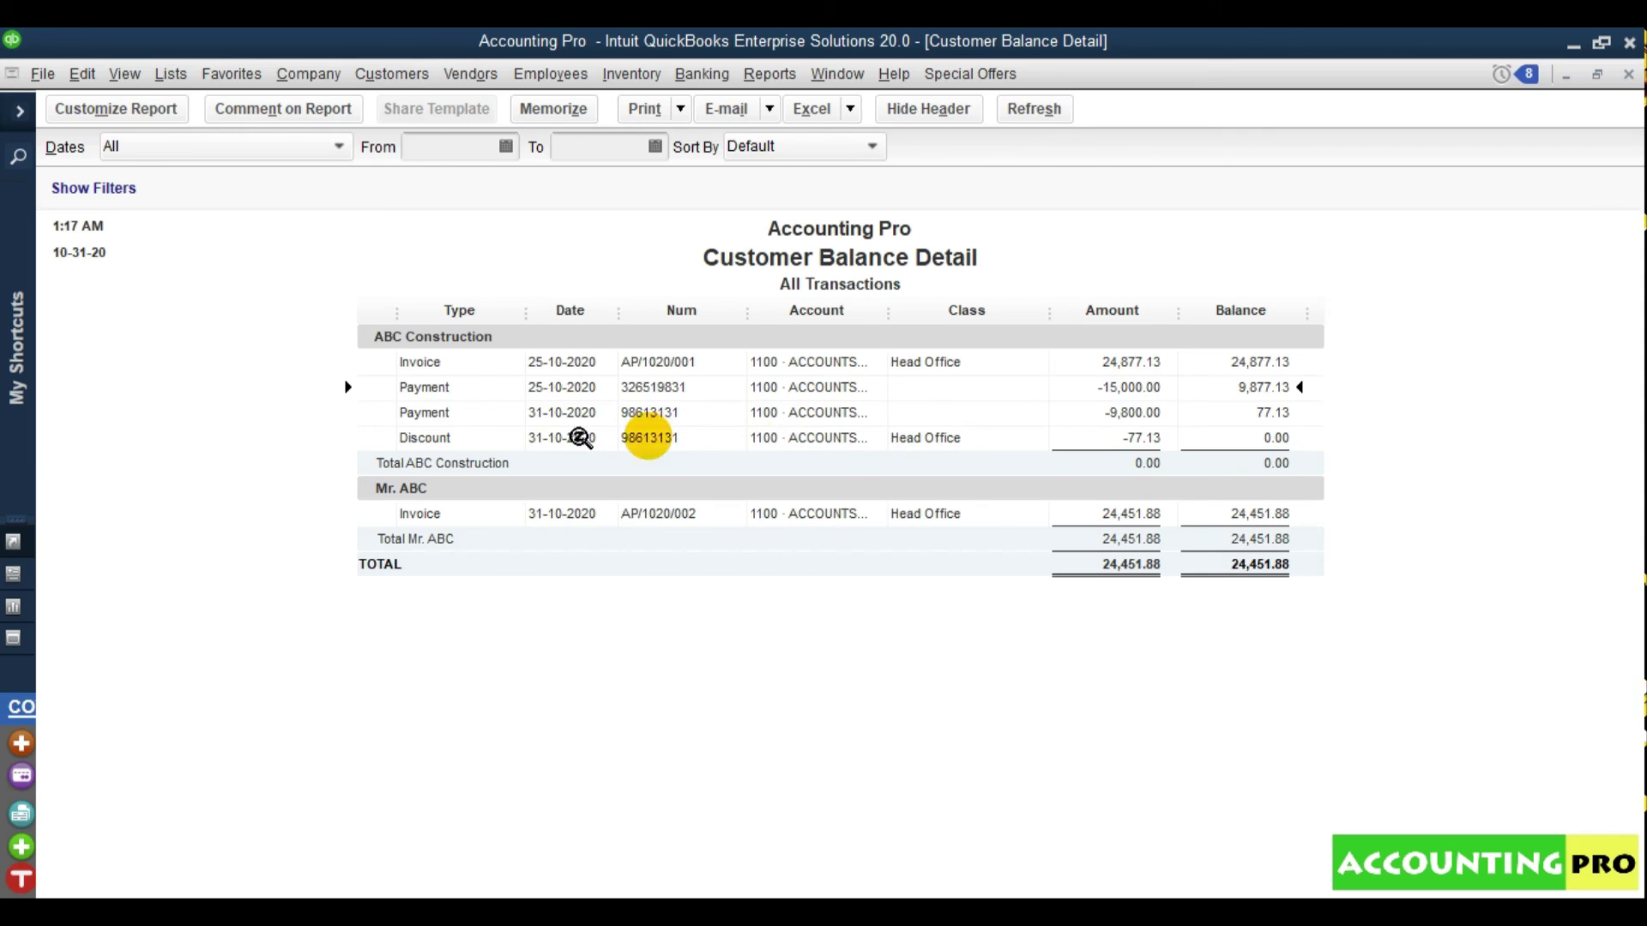
pyautogui.click(464, 415)
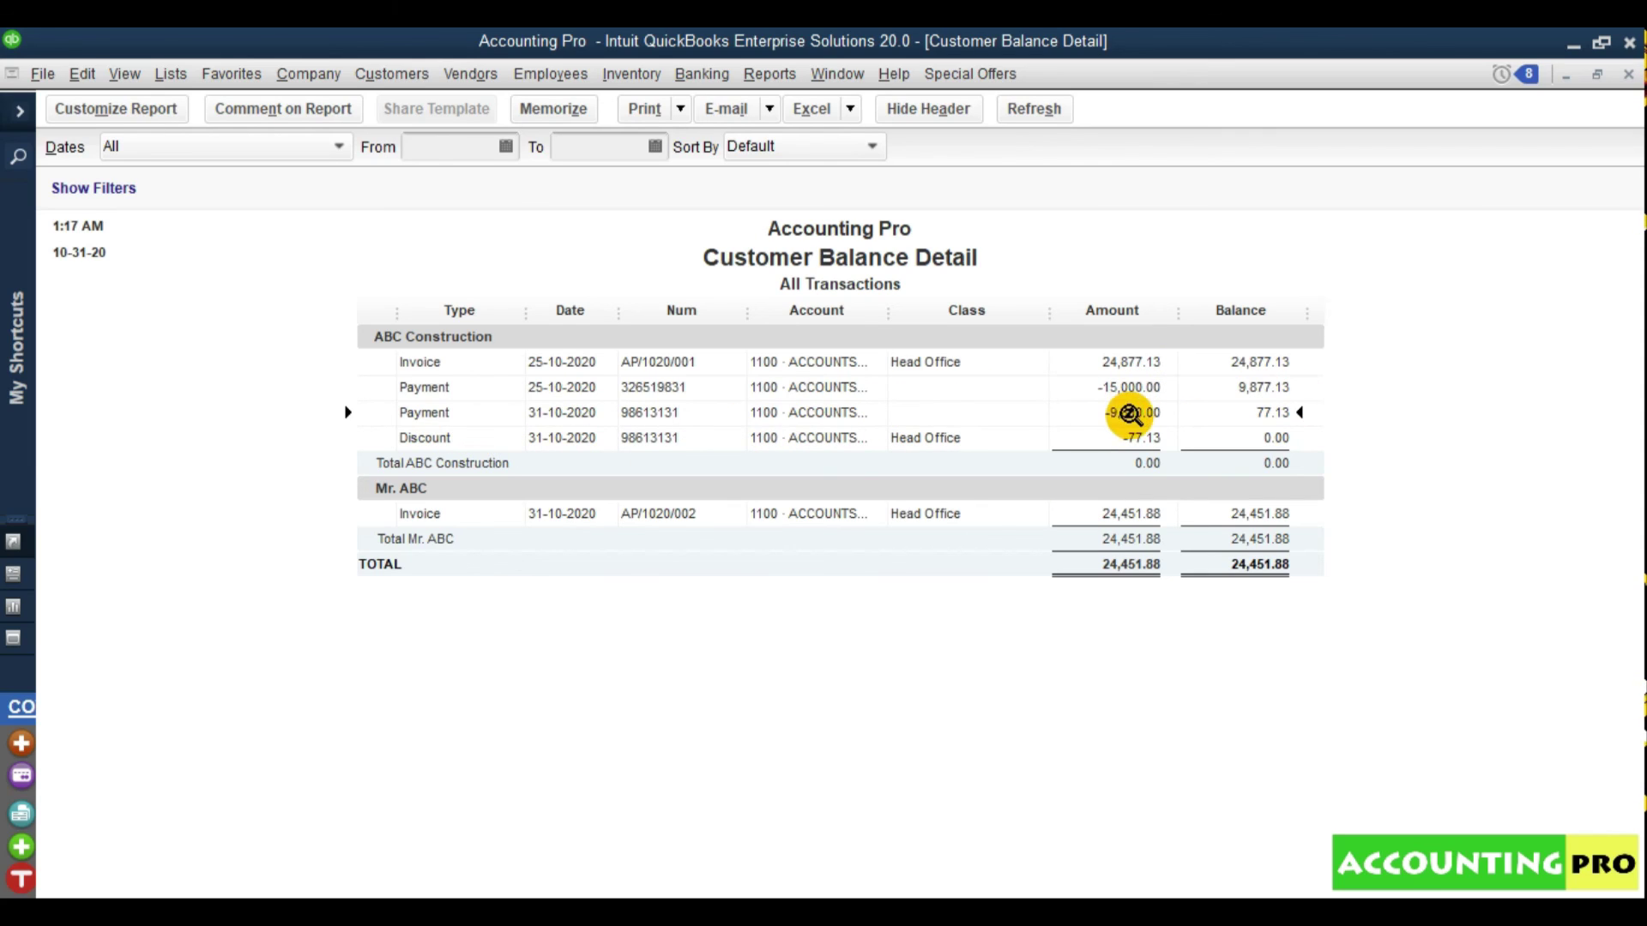
pyautogui.click(1145, 438)
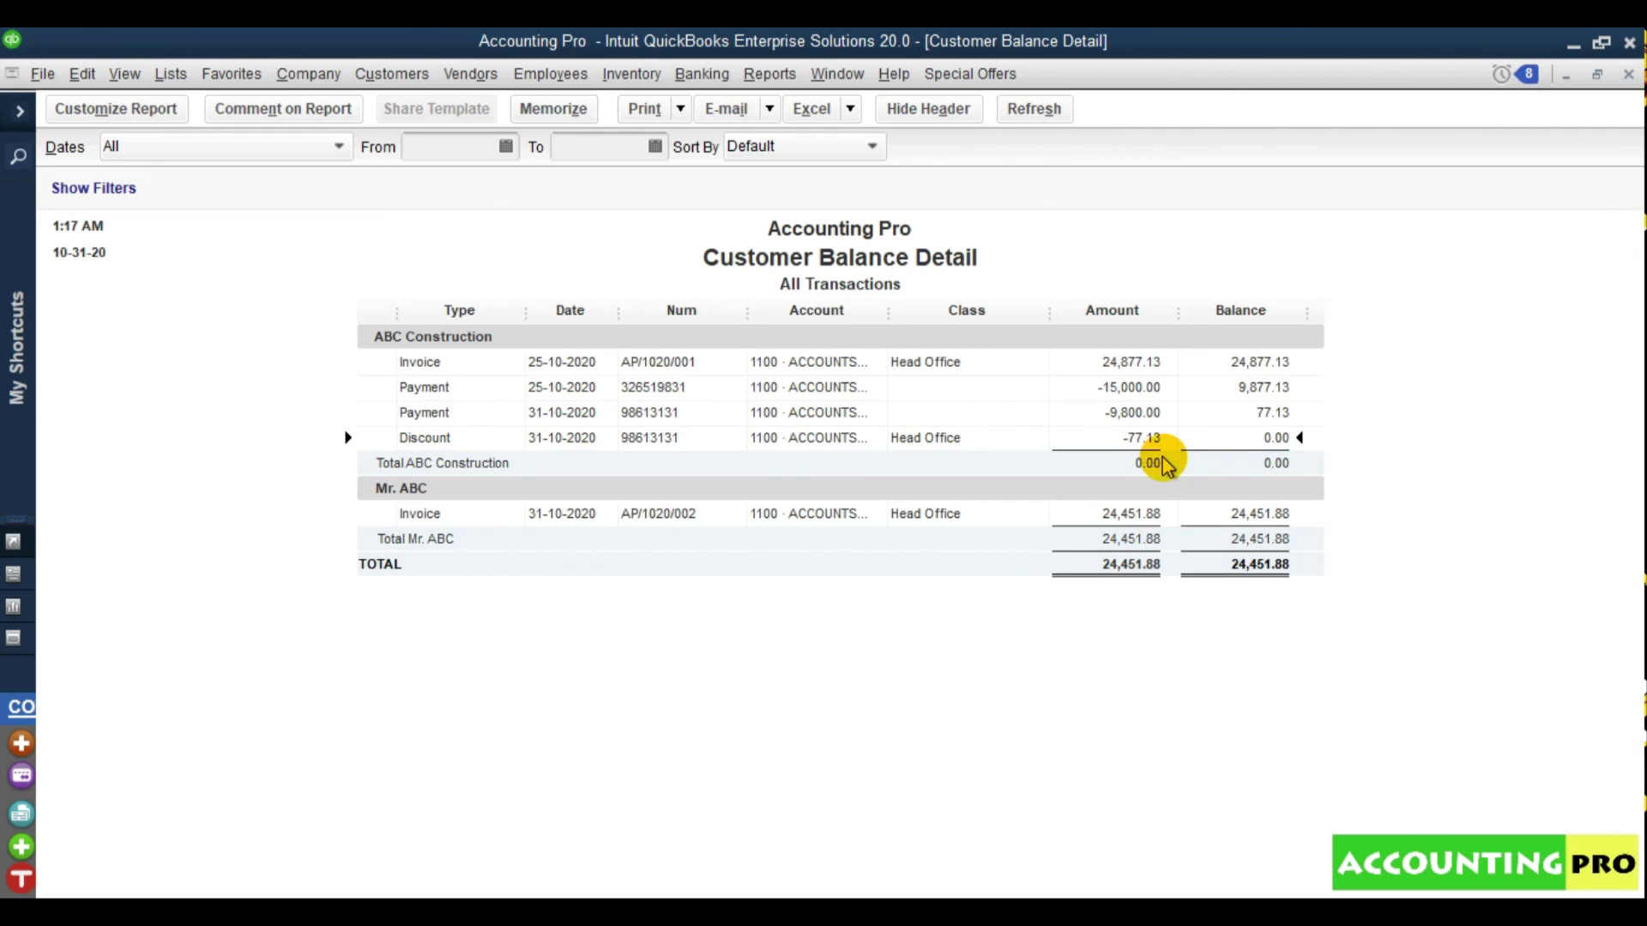
pyautogui.click(1152, 362)
pyautogui.doubleClick(1152, 362)
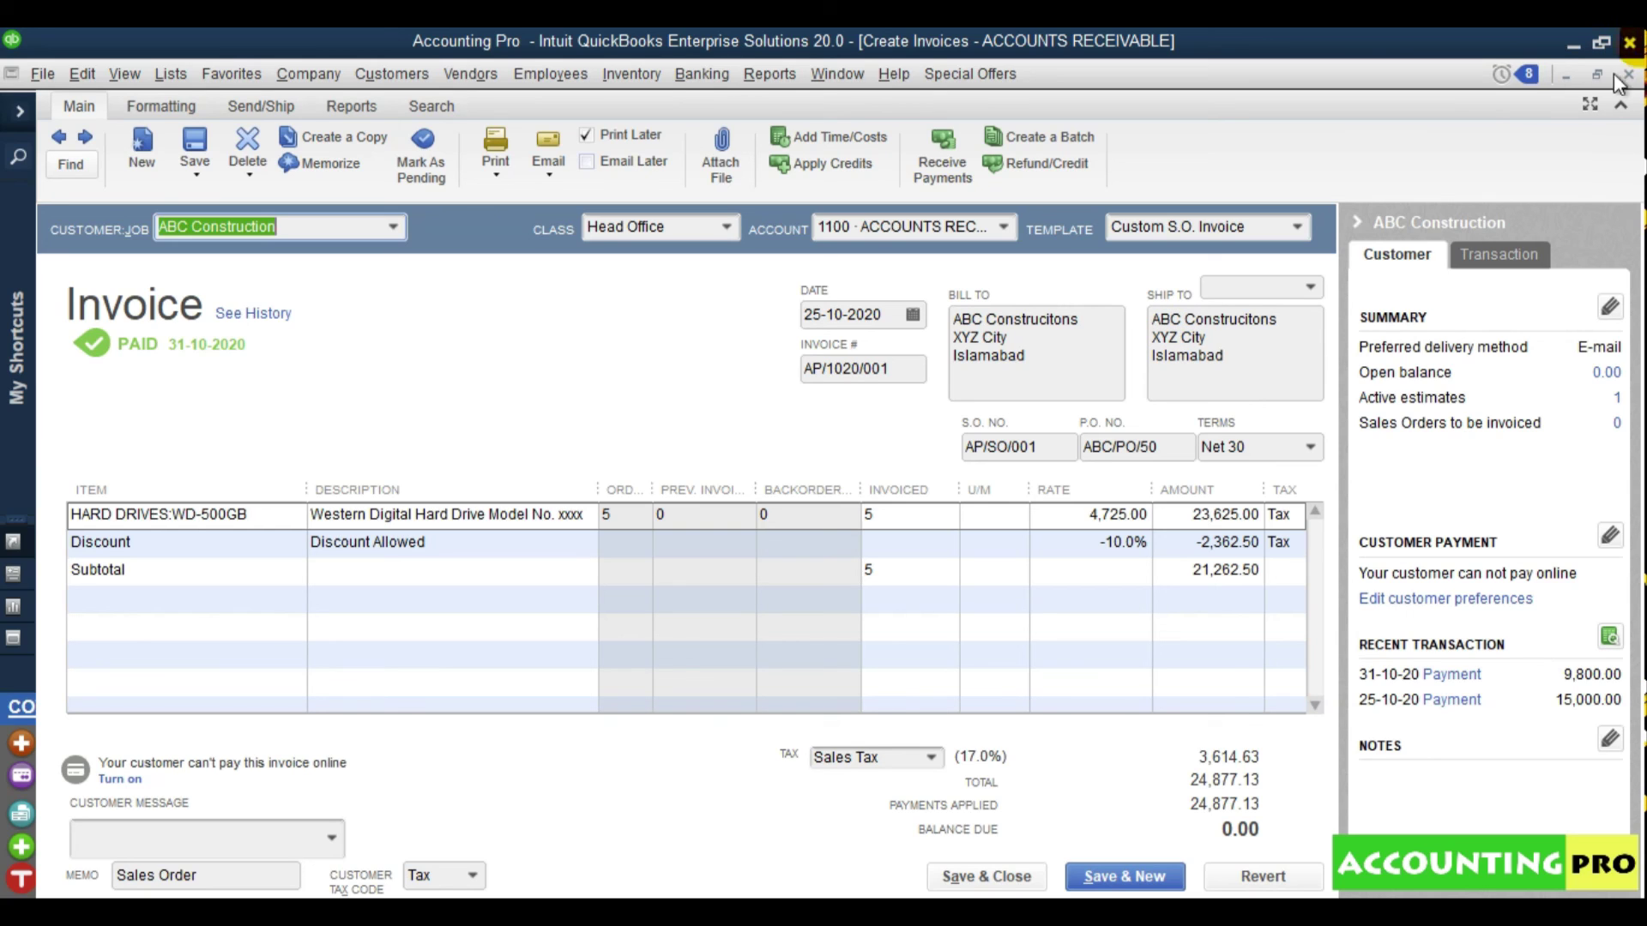
# Close ABC Construction's invoice and view the other customer's 31-10-2020 invoice from the Customer Balance Detail report
pyautogui.press('Escape')
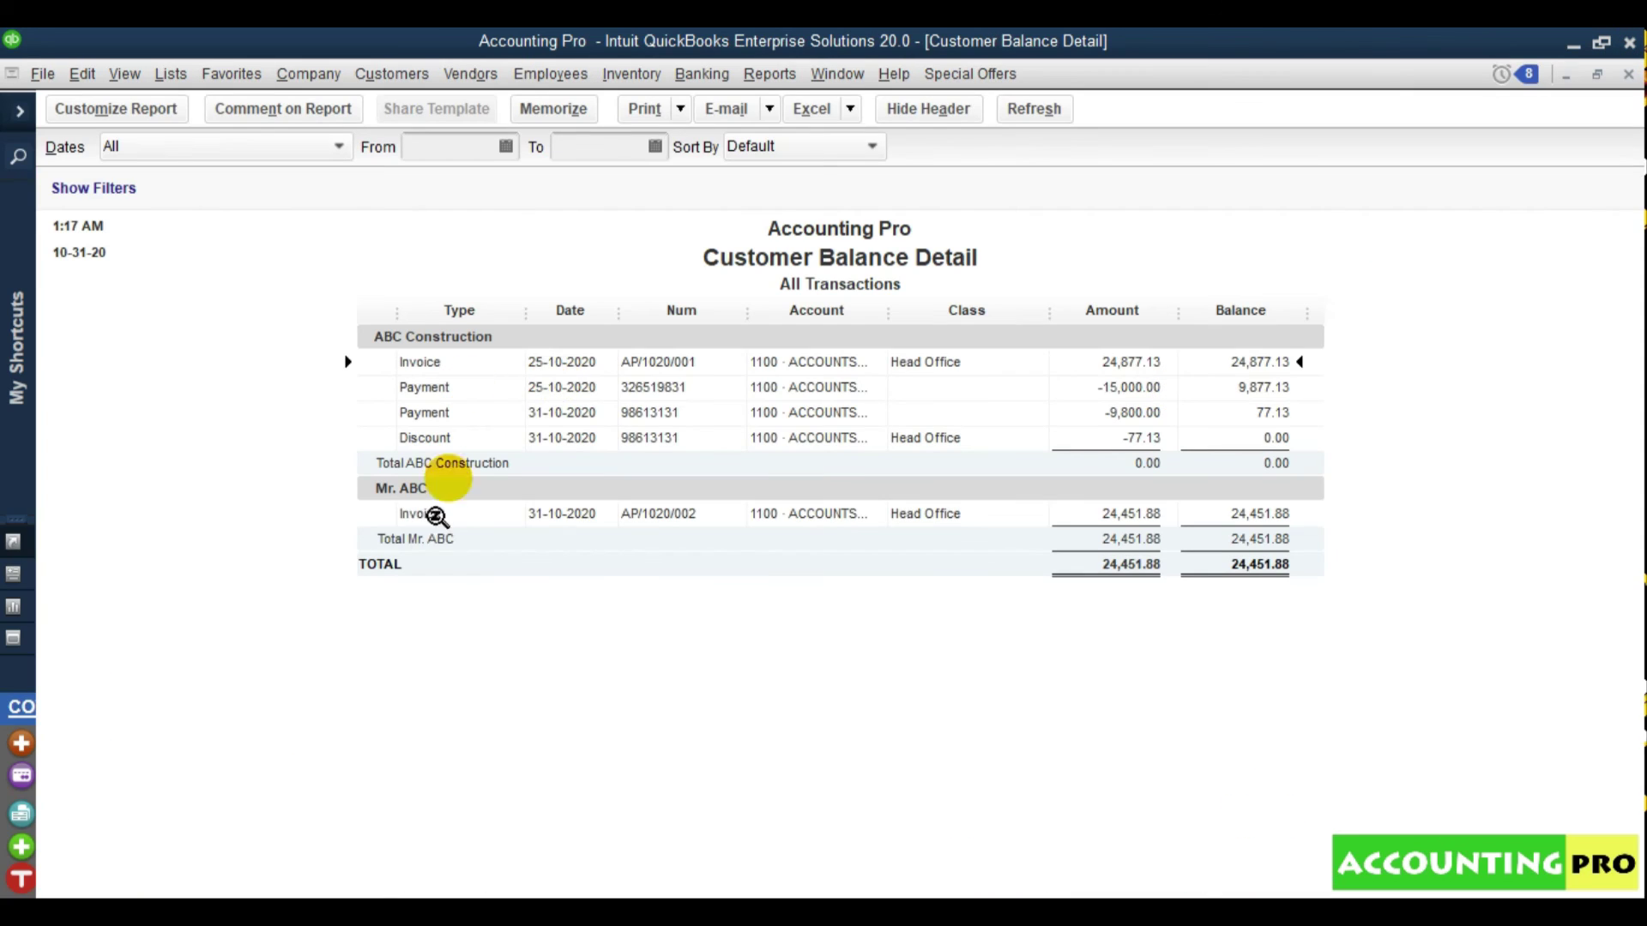
pyautogui.doubleClick(423, 515)
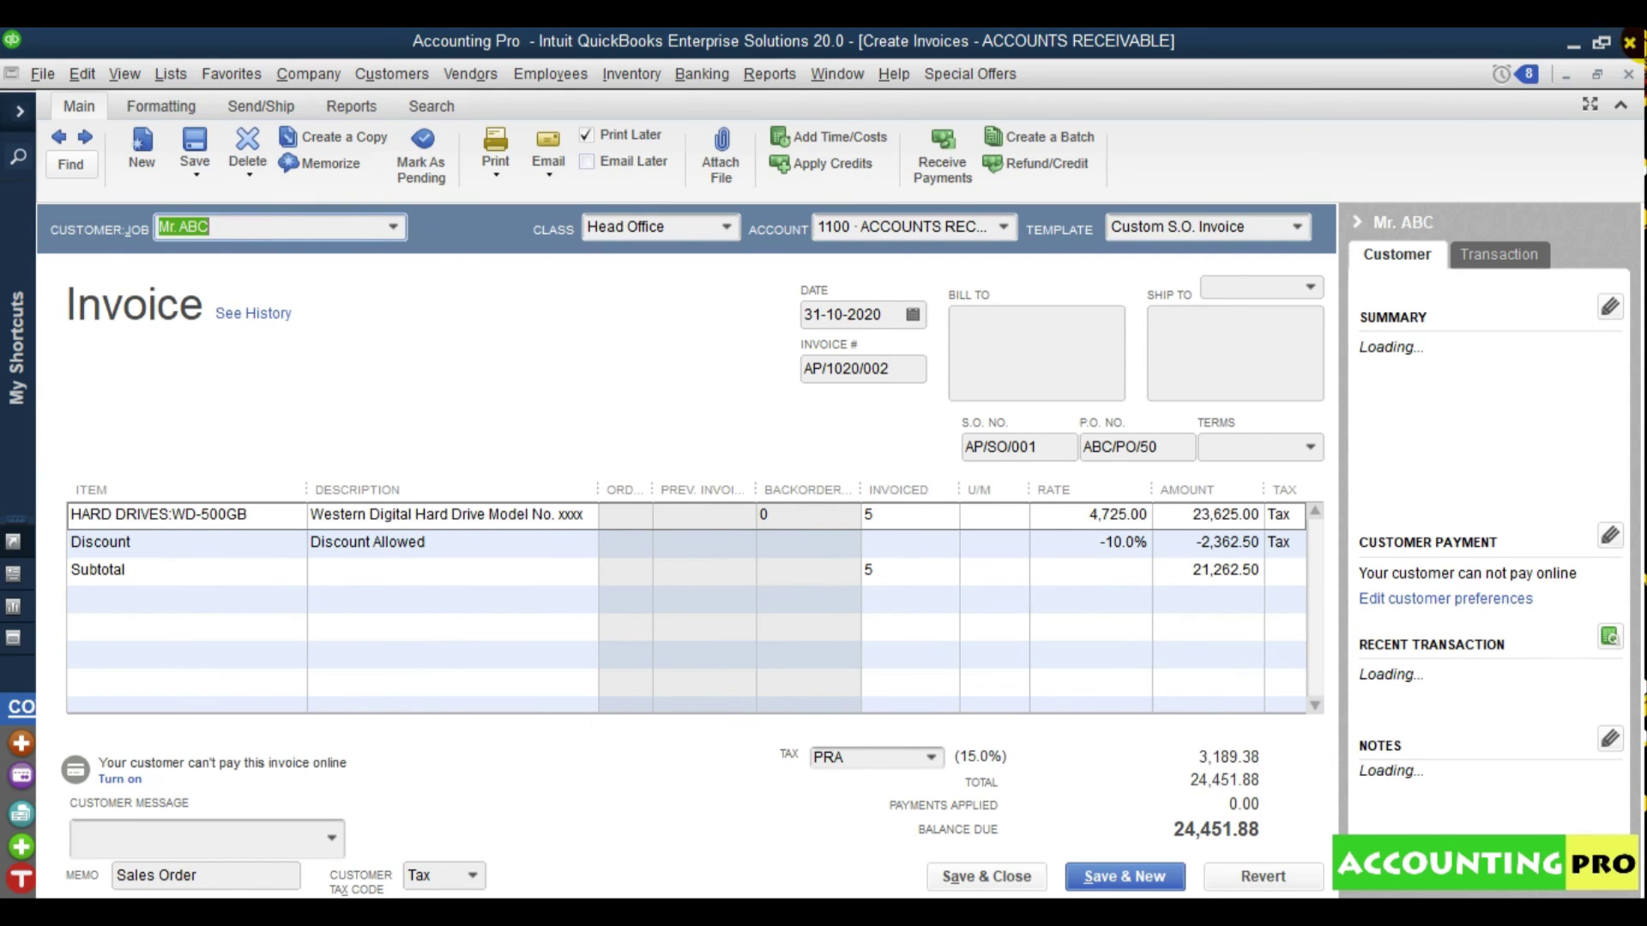
pyautogui.click(1629, 75)
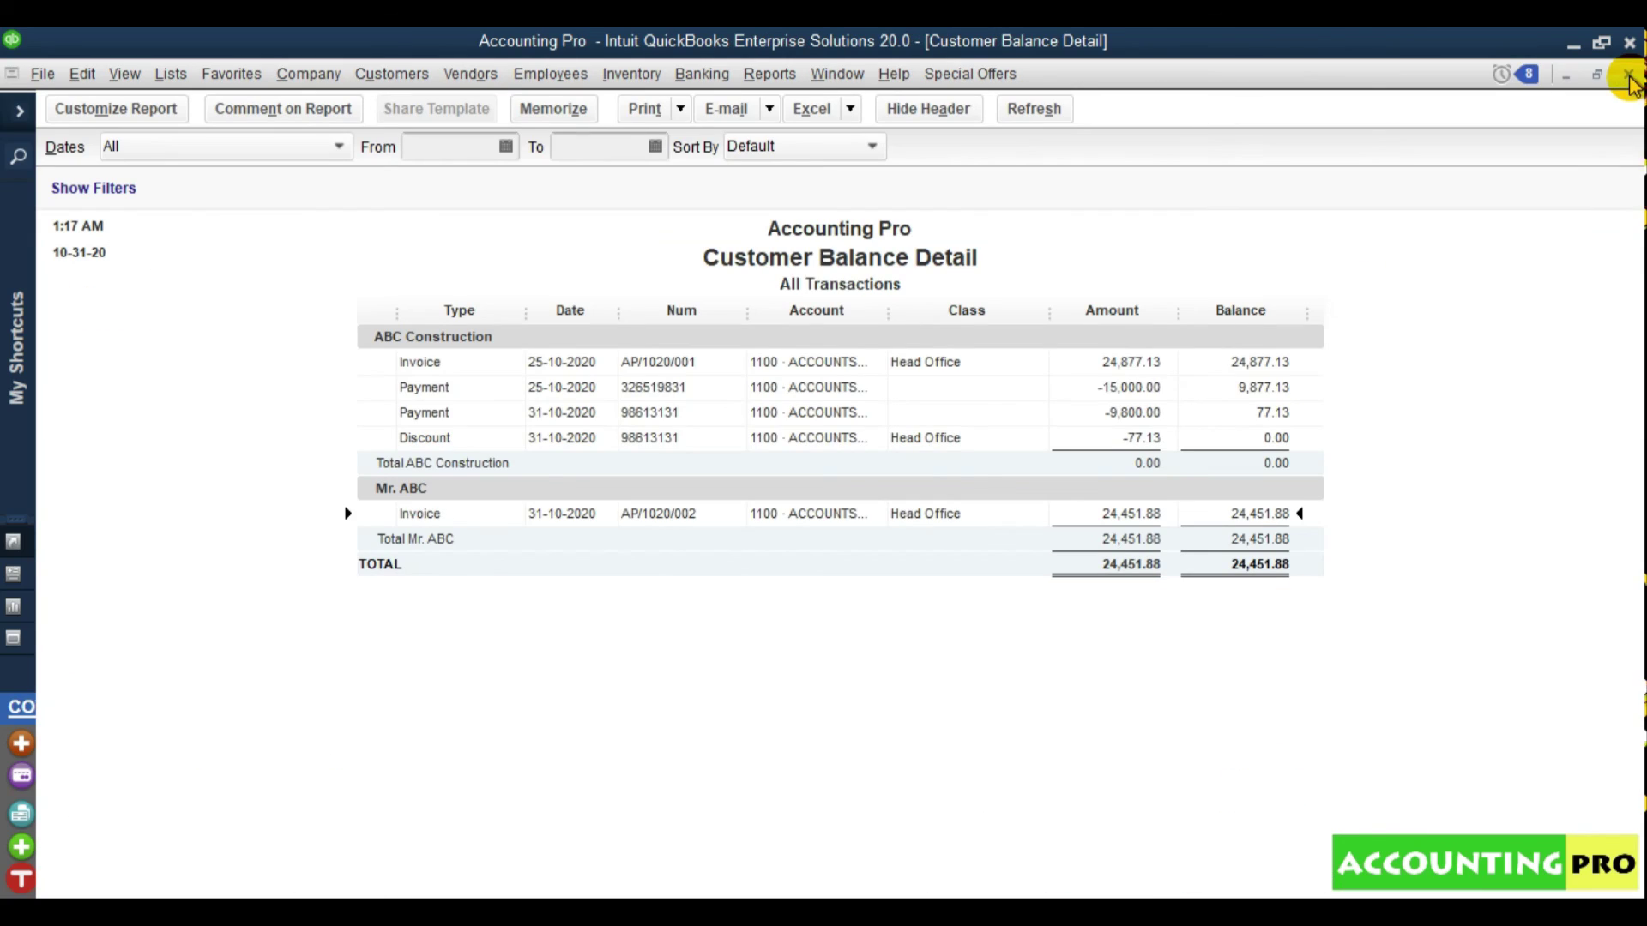
# Close the Customer Balance Detail and Open Invoices reports to return to the home page
pyautogui.click(1629, 76)
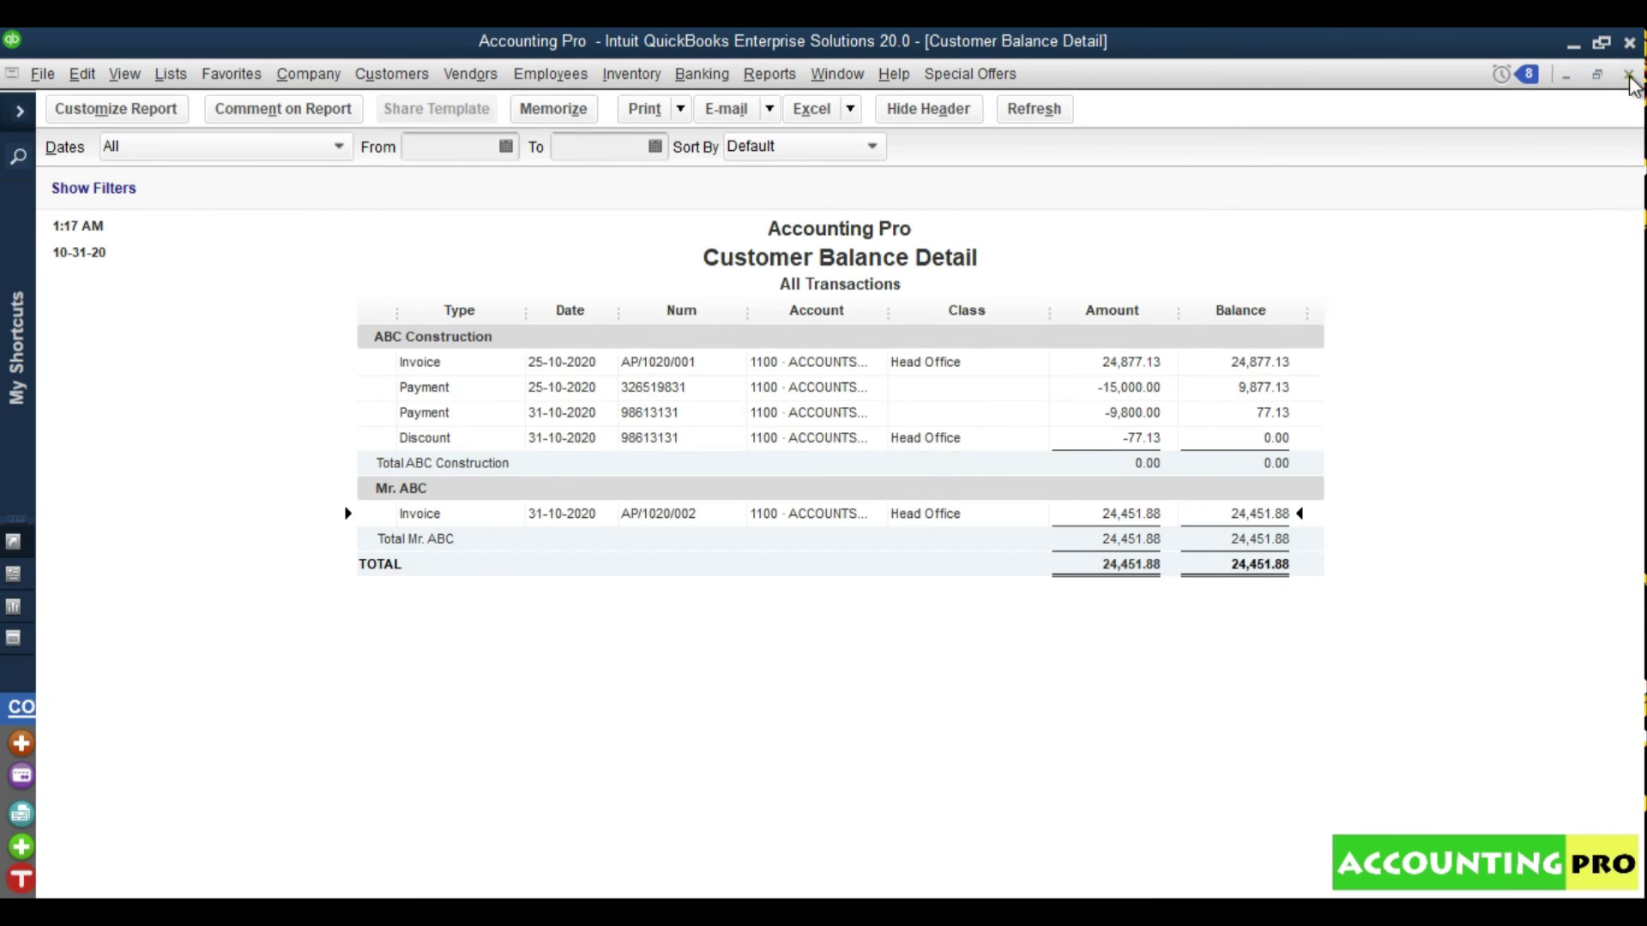
pyautogui.click(875, 461)
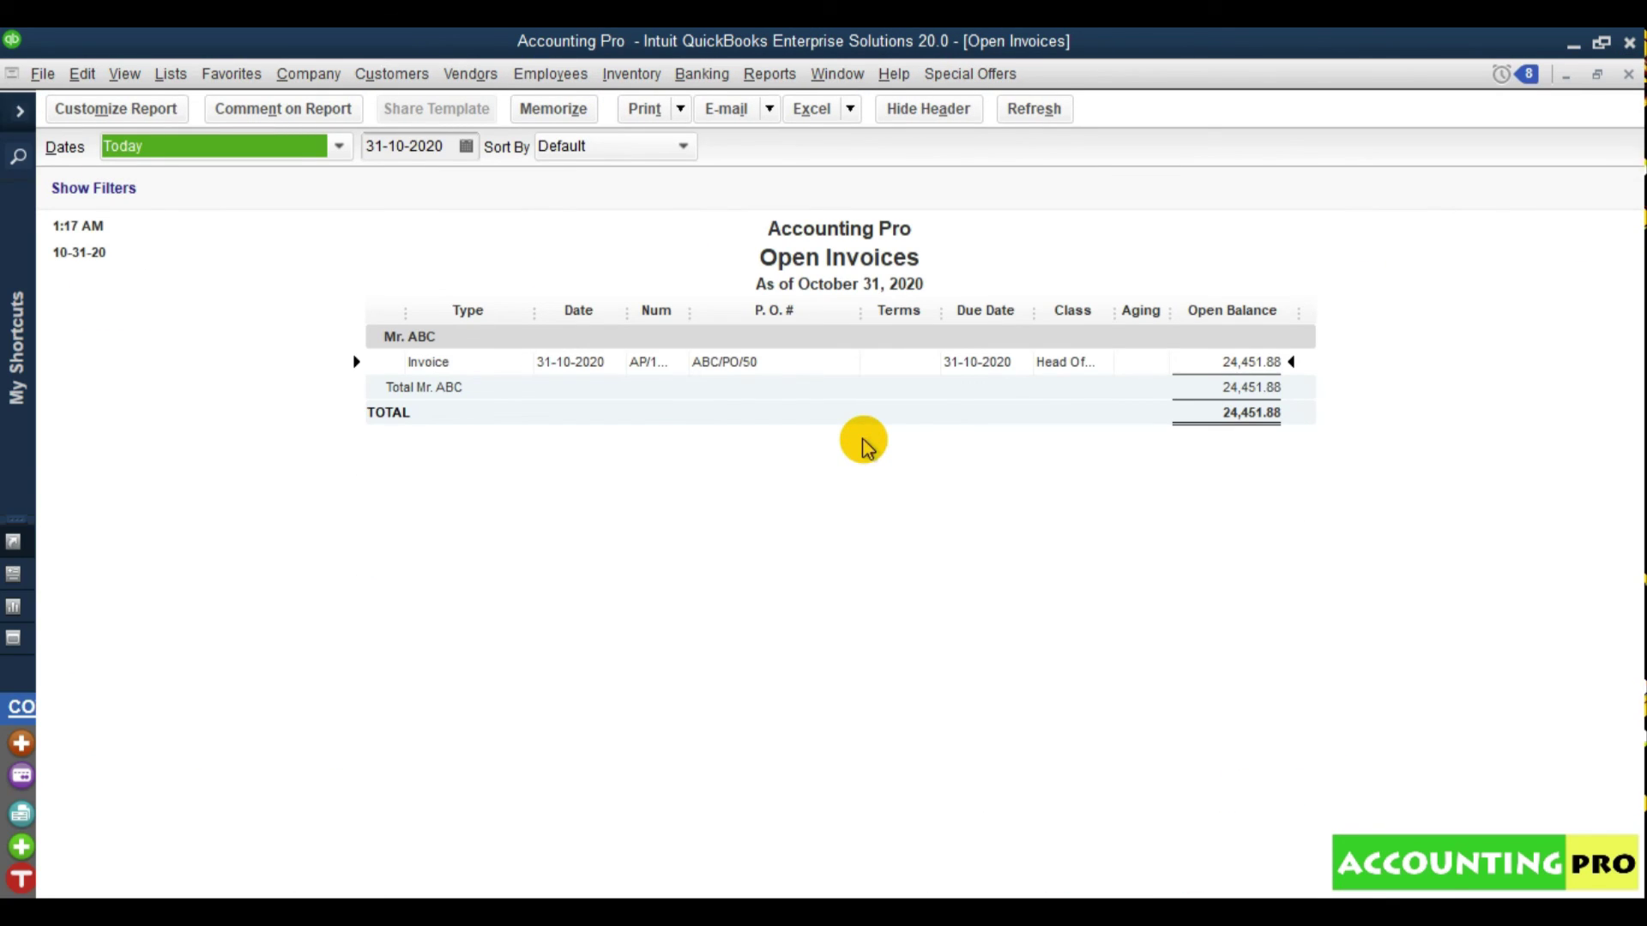
pyautogui.click(1629, 75)
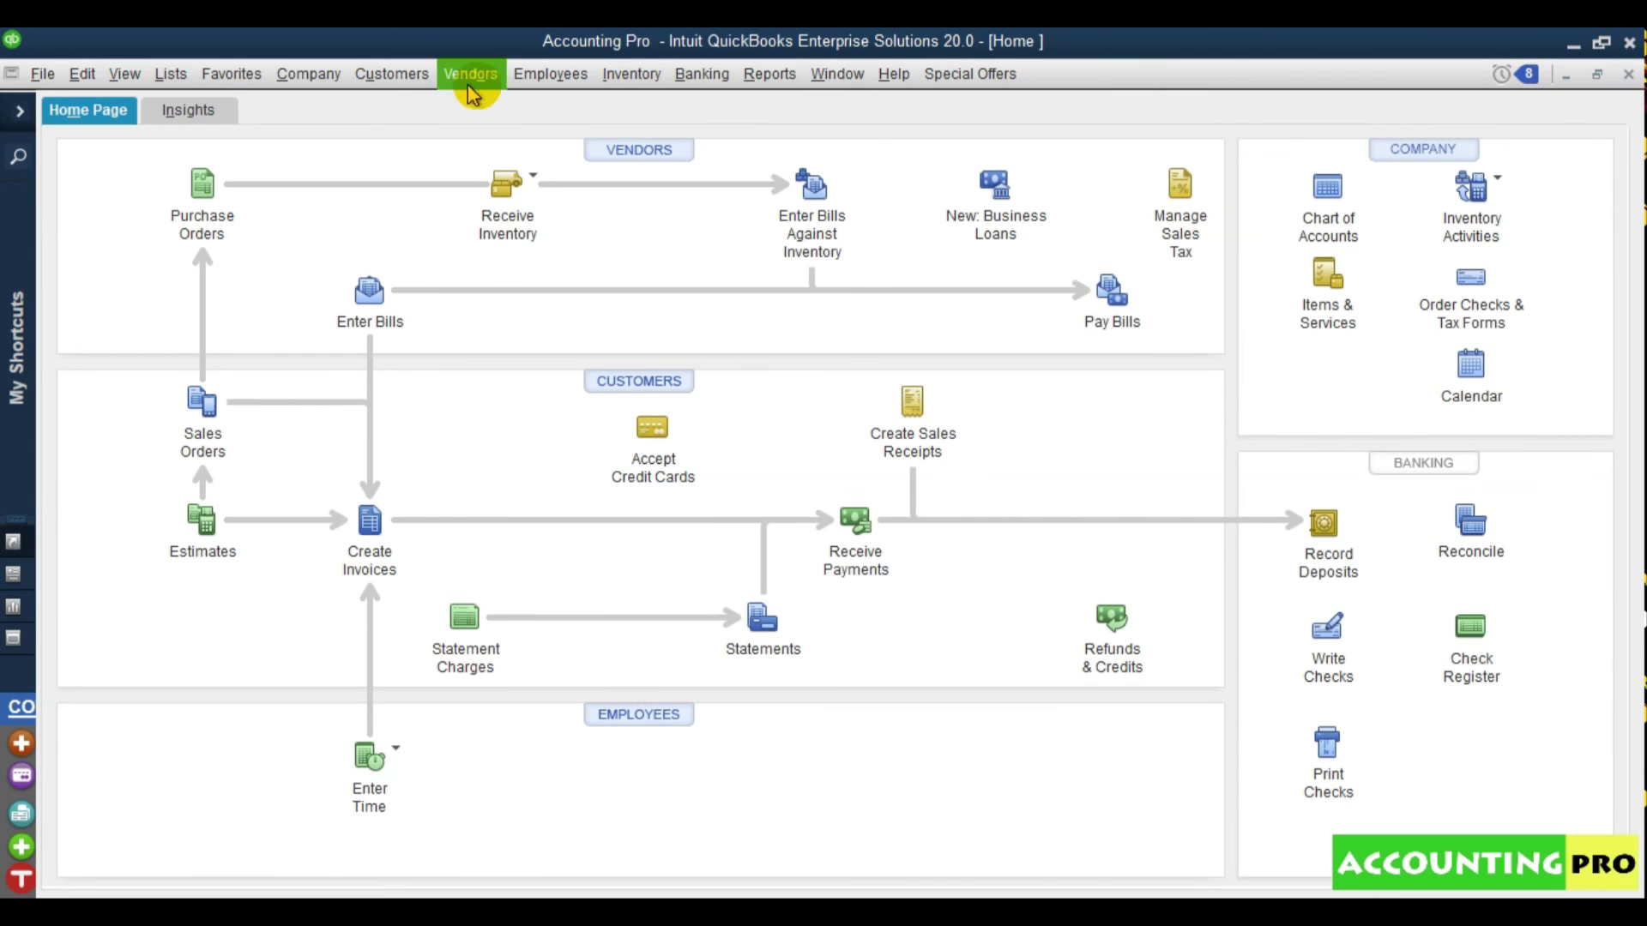
# View the blank customer Receive Payments form and close it without recording a payment
pyautogui.click(417, 75)
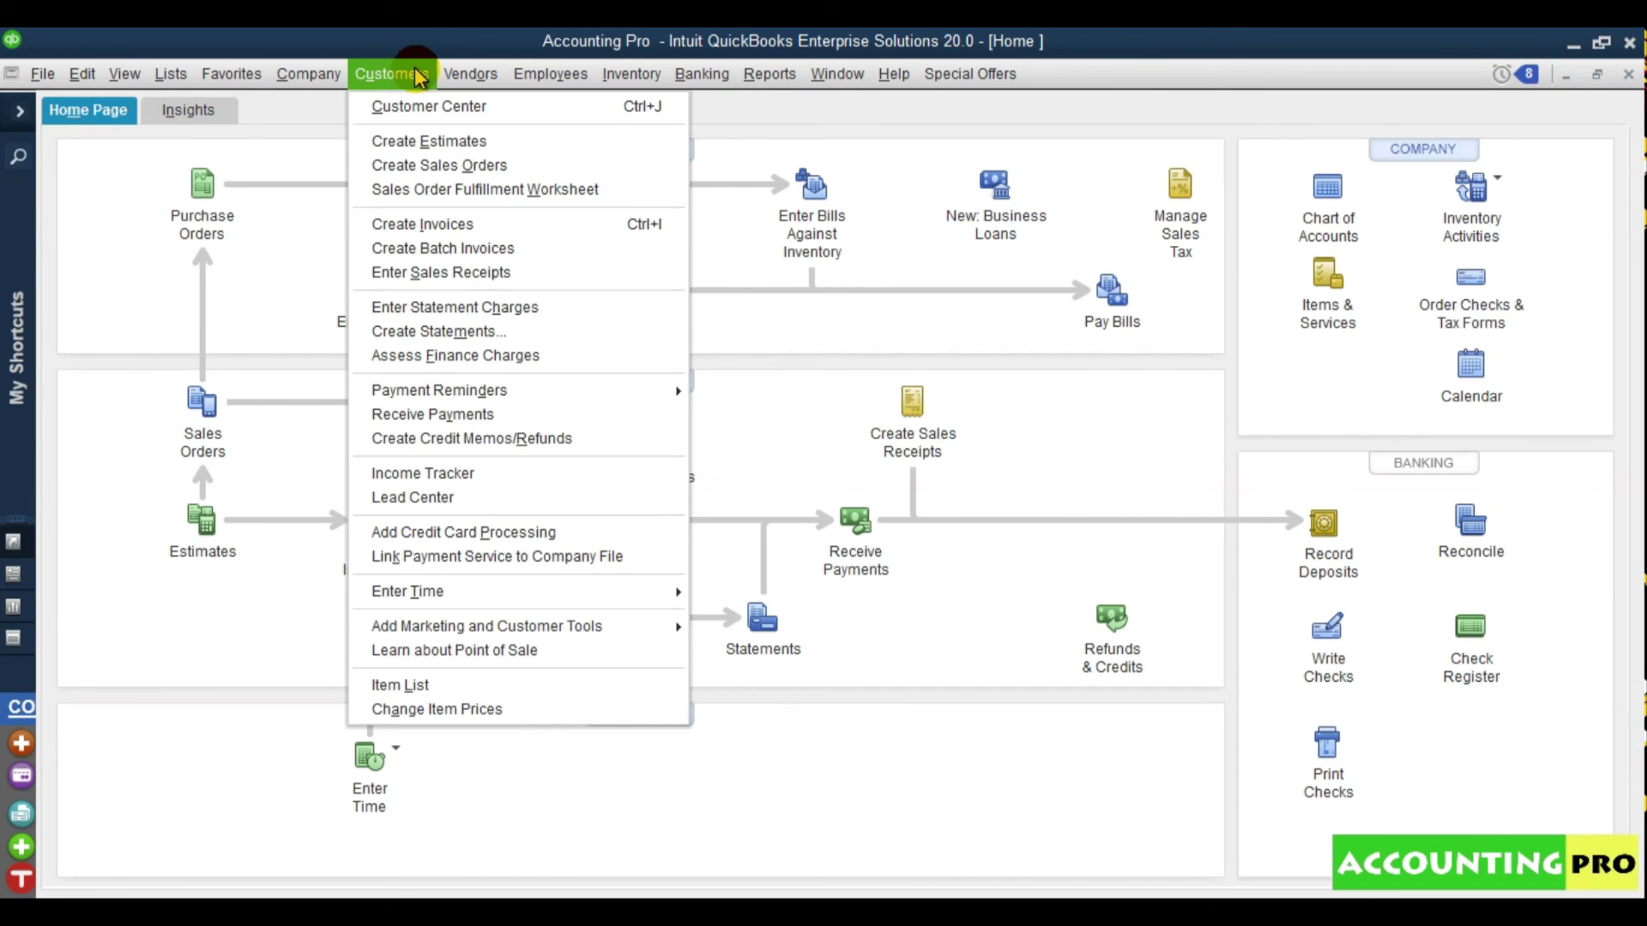
pyautogui.click(439, 415)
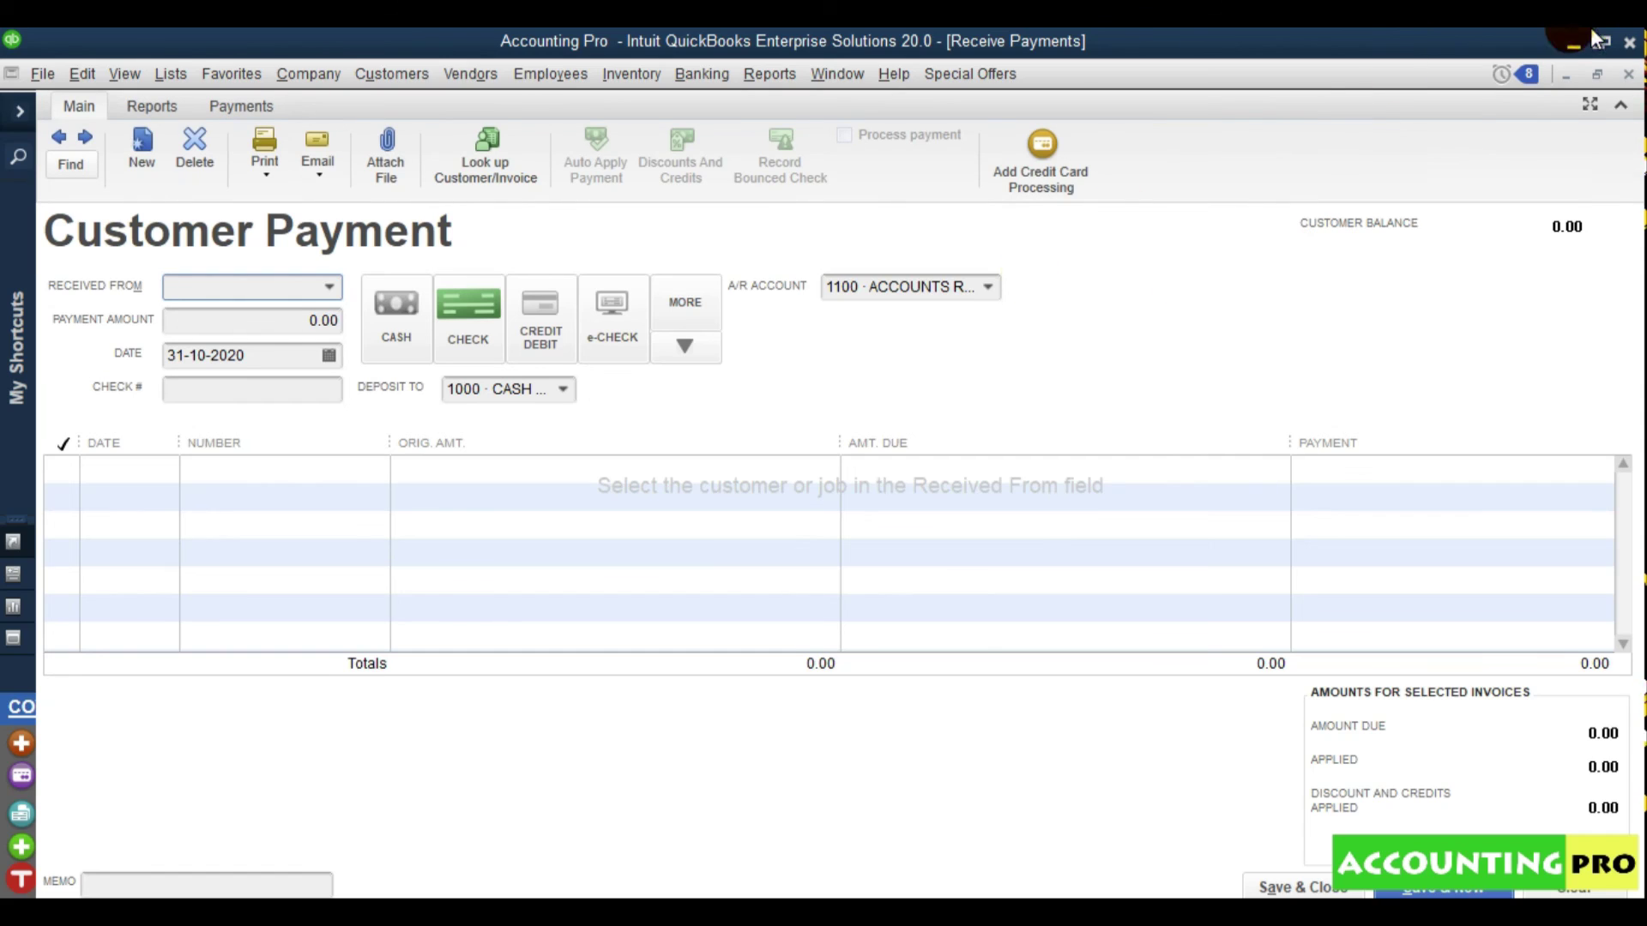
pyautogui.click(1629, 74)
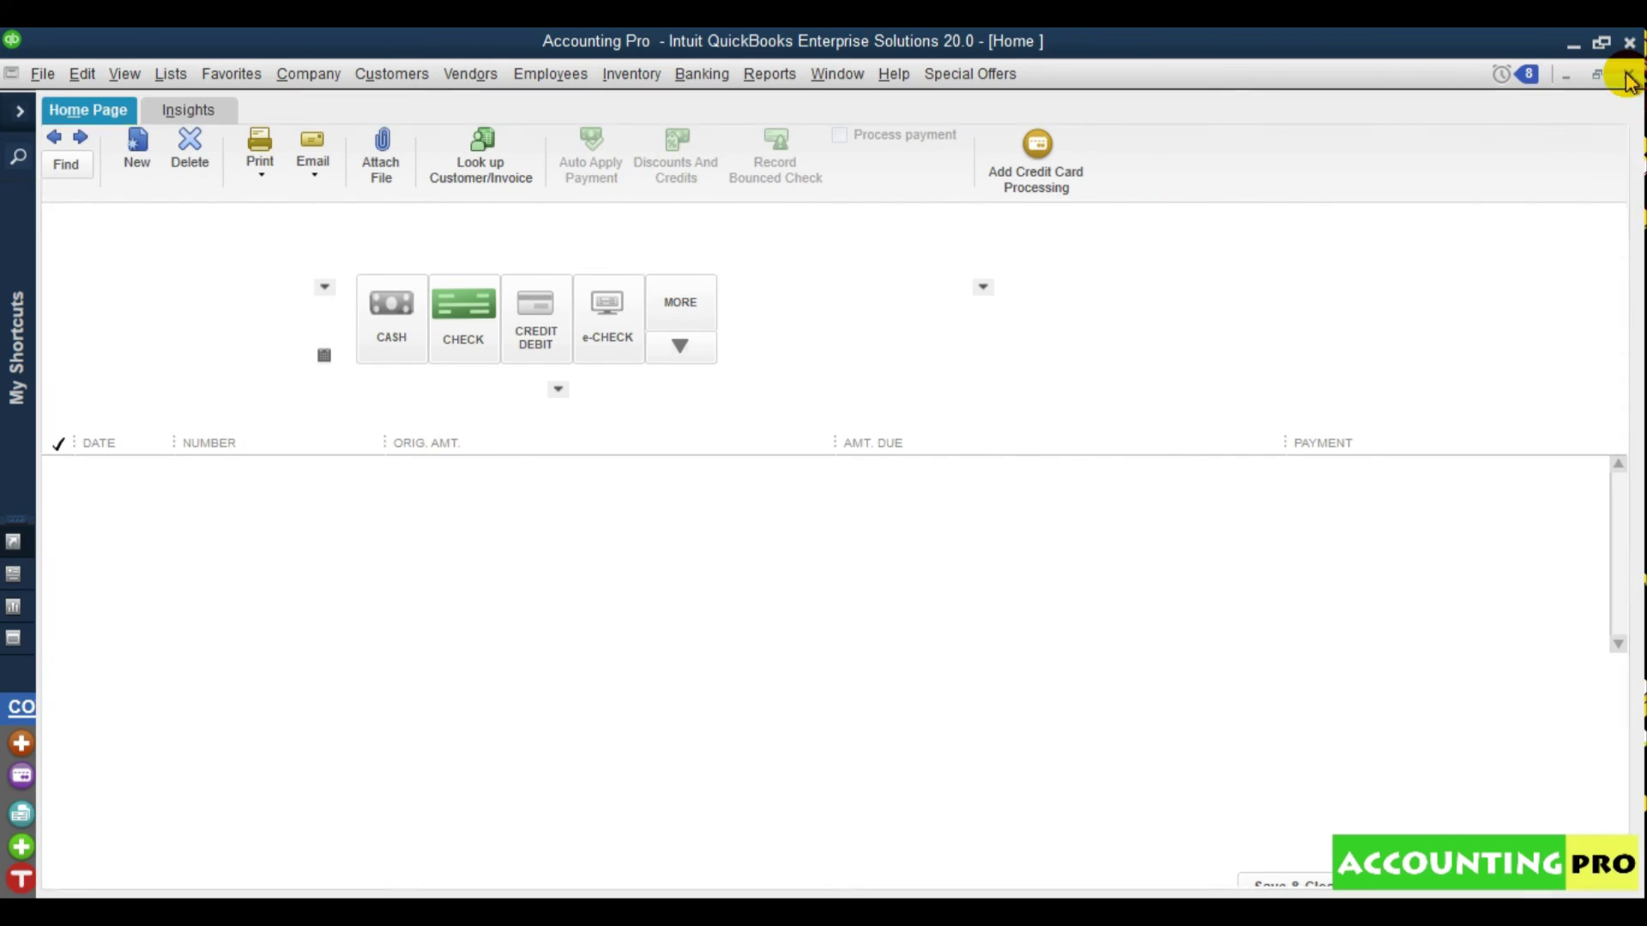